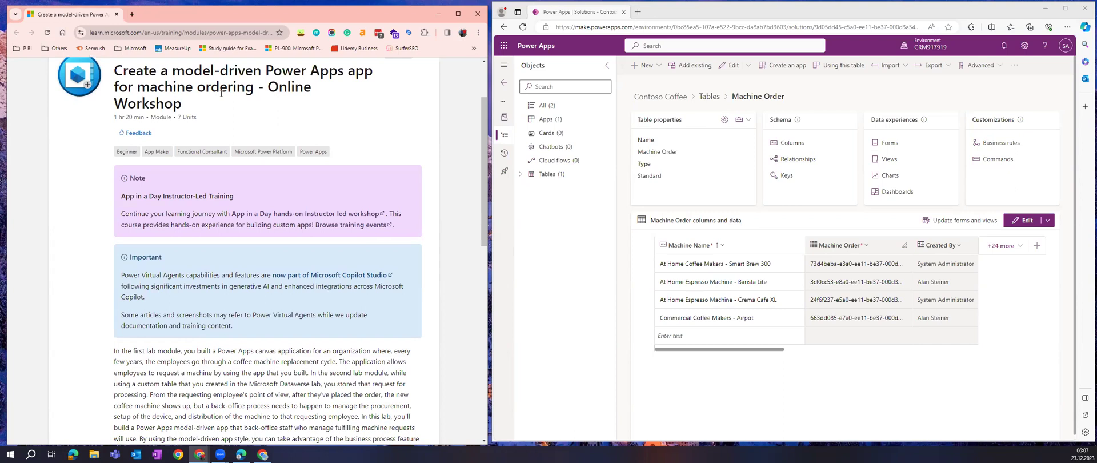
Read the machine ordering module's overview, including the back-office process description, learning objectives and unit list
{"action": "scroll", "coordinate": [221, 93], "scroll_direction": "down", "scroll_amount": 1}
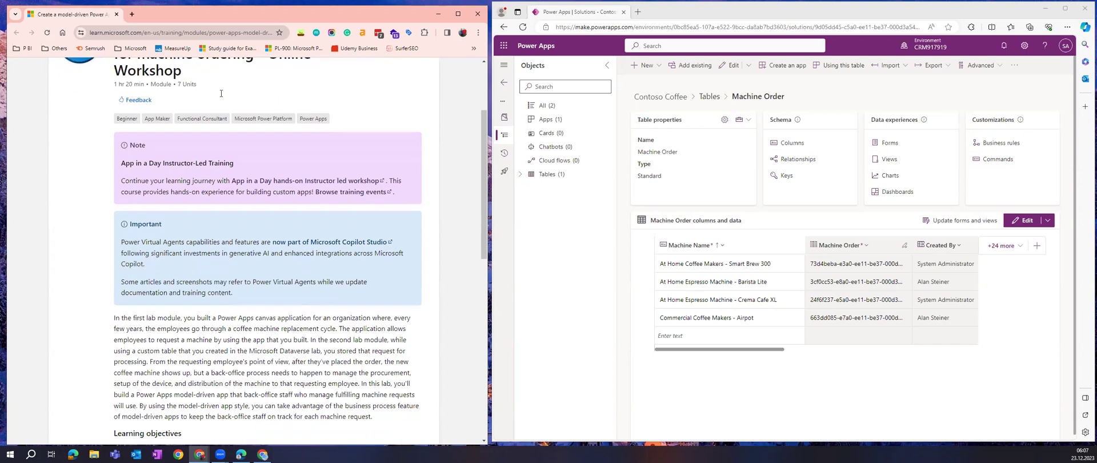
{"action": "scroll", "coordinate": [281, 205], "scroll_direction": "down", "scroll_amount": 2}
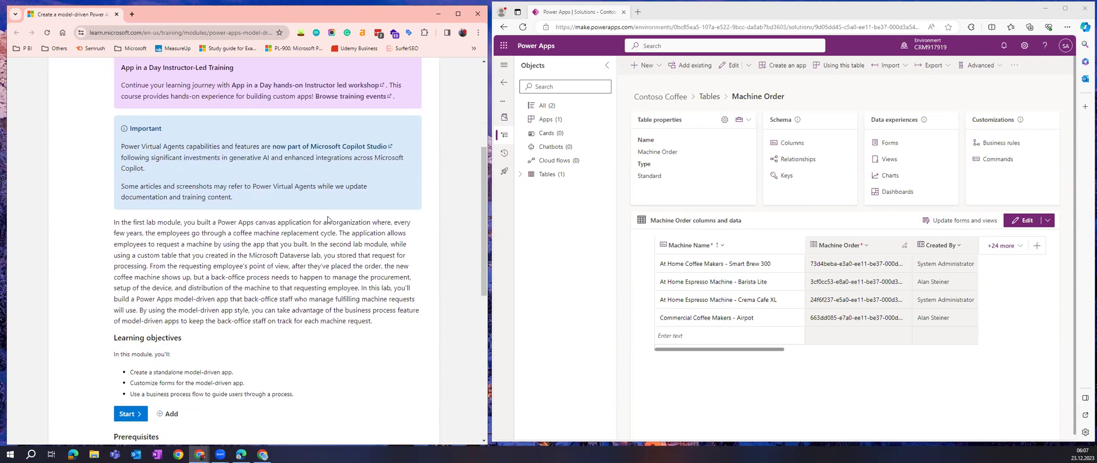
{"action": "left_click_drag", "start_coordinate": [134, 255], "coordinate": [151, 266]}
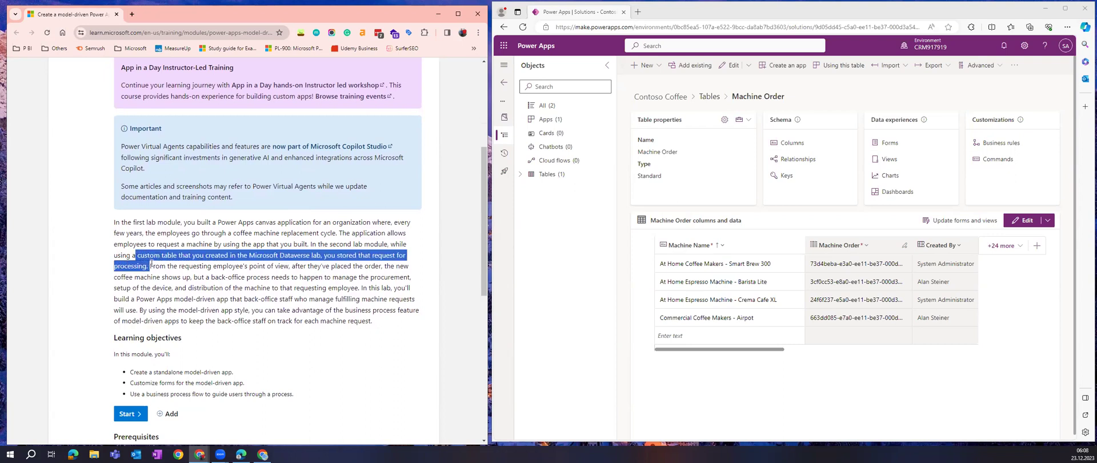
{"action": "left_click", "coordinate": [169, 267]}
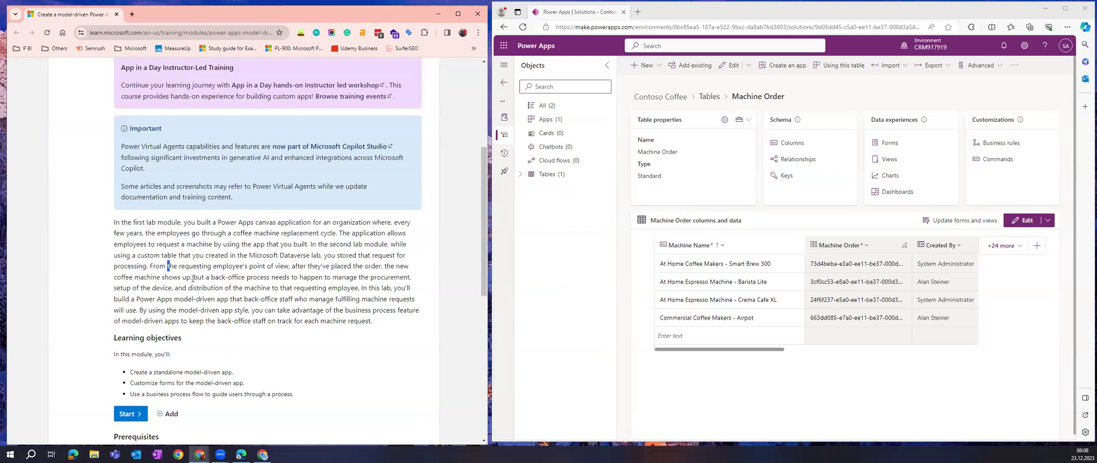
{"action": "left_click_drag", "start_coordinate": [193, 278], "coordinate": [199, 288]}
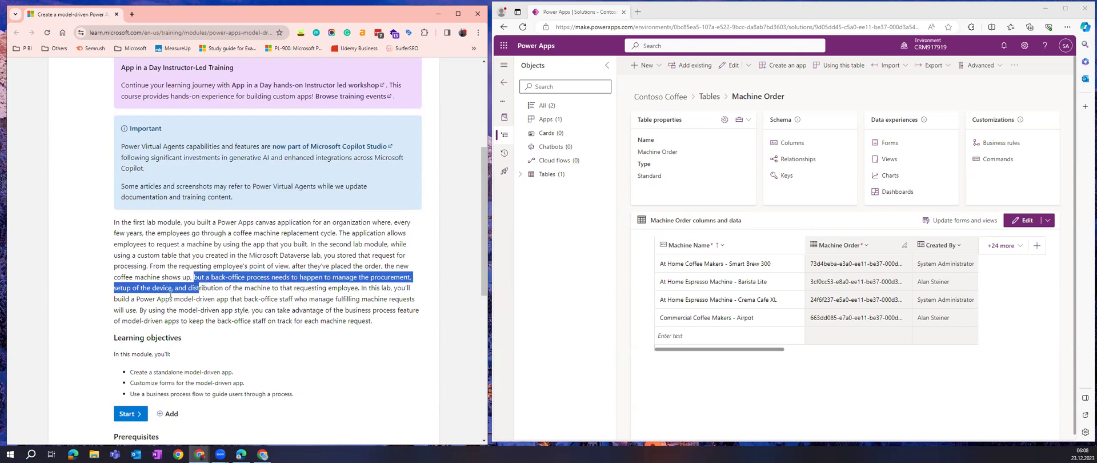
{"action": "left_click", "coordinate": [206, 279]}
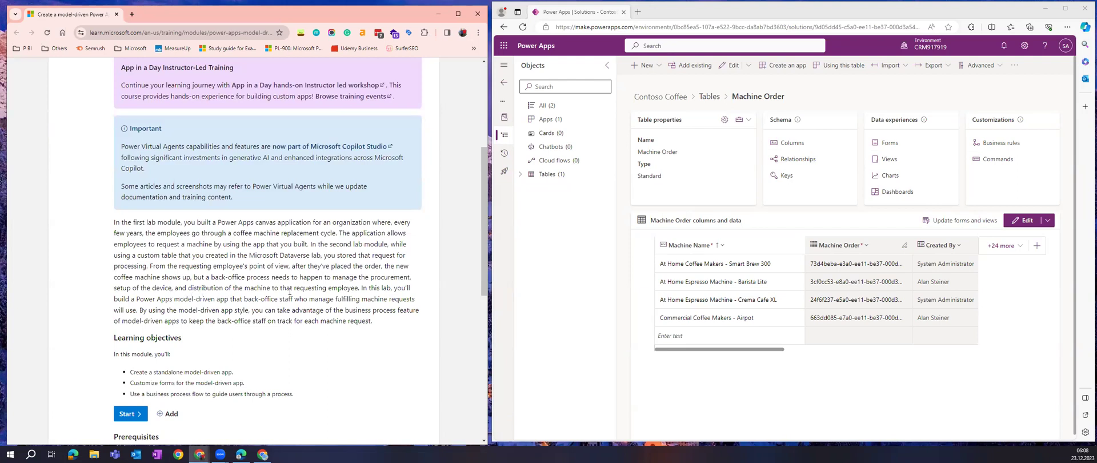
{"action": "scroll", "coordinate": [290, 292], "scroll_direction": "down", "scroll_amount": 1}
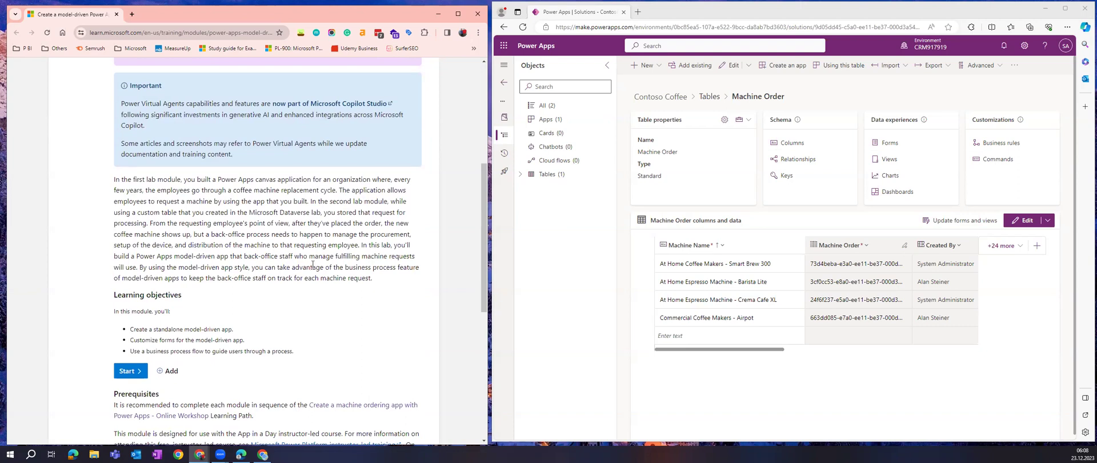
{"action": "scroll", "coordinate": [312, 262], "scroll_direction": "up", "scroll_amount": 1}
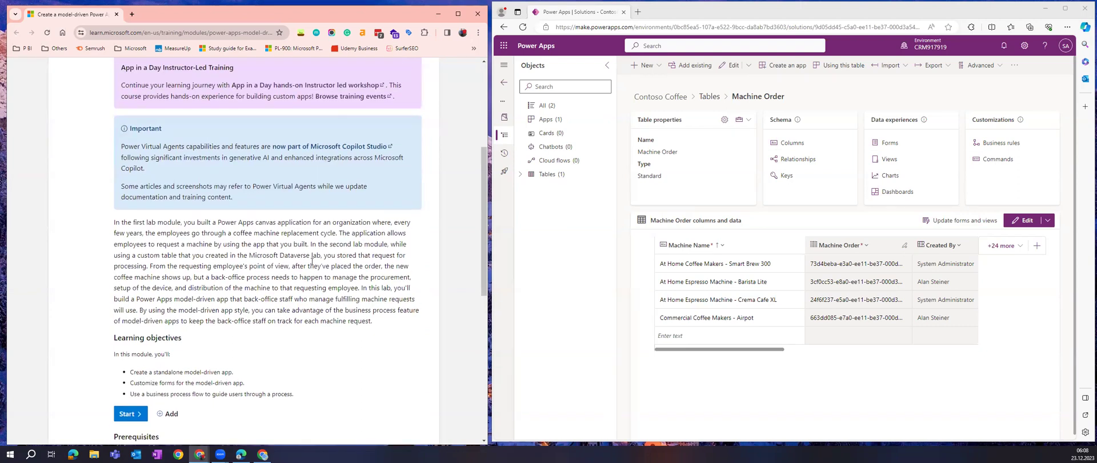
{"action": "scroll", "coordinate": [312, 261], "scroll_direction": "down", "scroll_amount": 1}
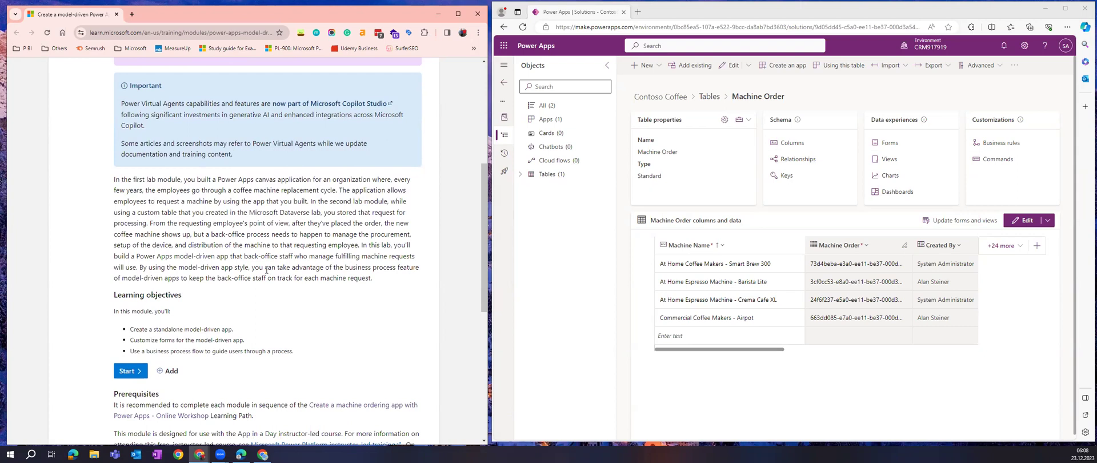
{"action": "scroll", "coordinate": [267, 270], "scroll_direction": "down", "scroll_amount": 2}
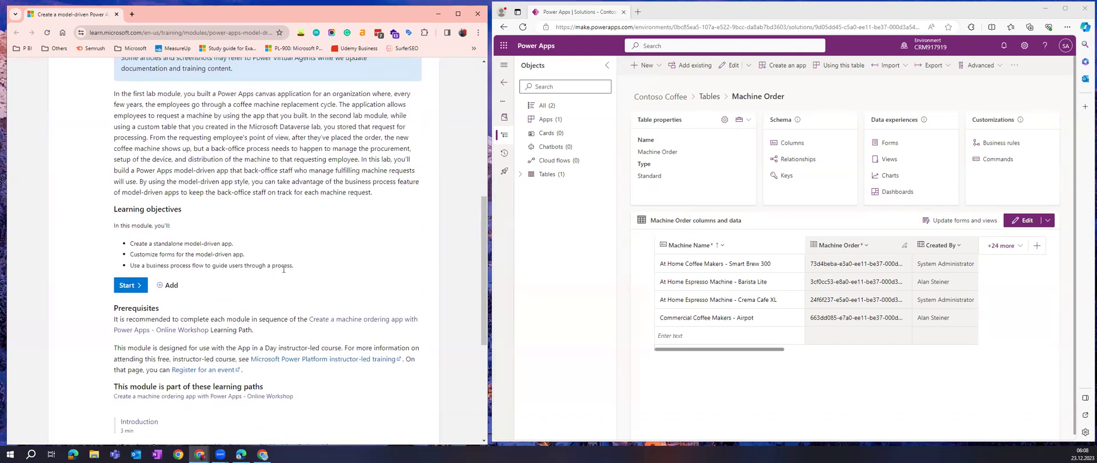
{"action": "scroll", "coordinate": [268, 274], "scroll_direction": "down", "scroll_amount": 2}
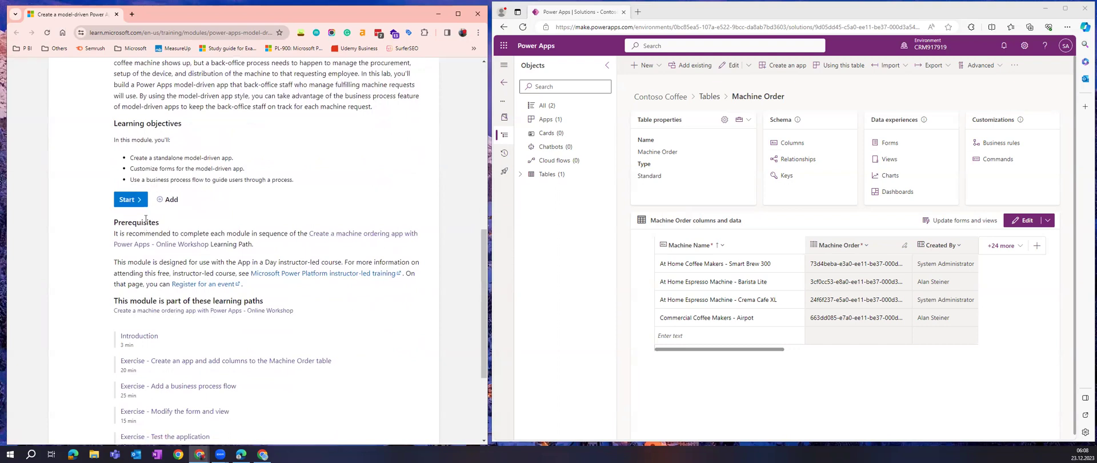
Start the training module and read its Introduction unit on the exercises, model-driven apps, table views, forms and business process flows
{"action": "left_click", "coordinate": [135, 201]}
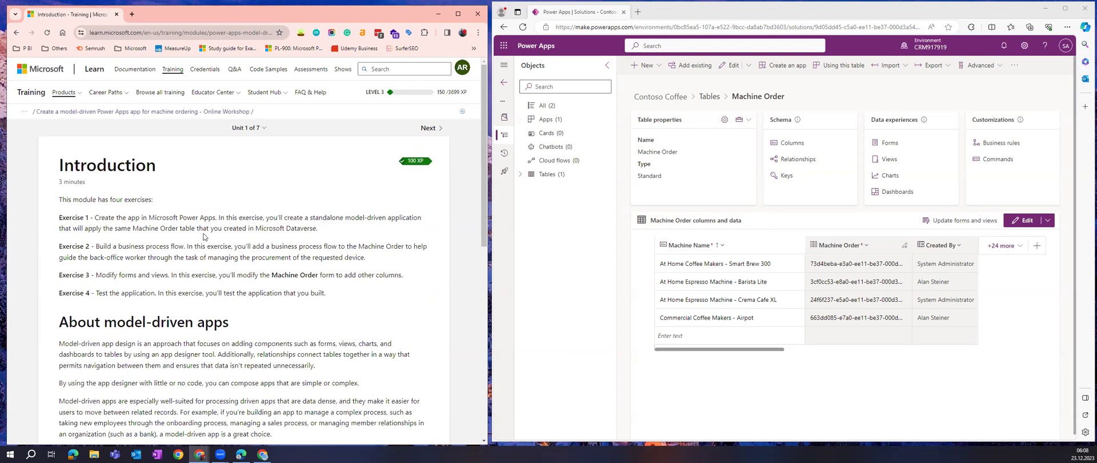
{"action": "scroll", "coordinate": [205, 229], "scroll_direction": "down", "scroll_amount": 3}
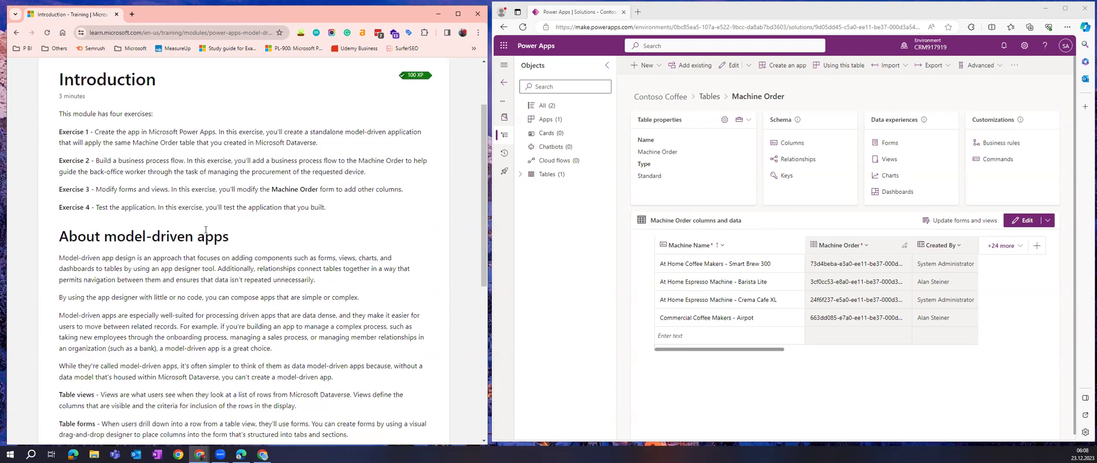
{"action": "scroll", "coordinate": [206, 229], "scroll_direction": "down", "scroll_amount": 4}
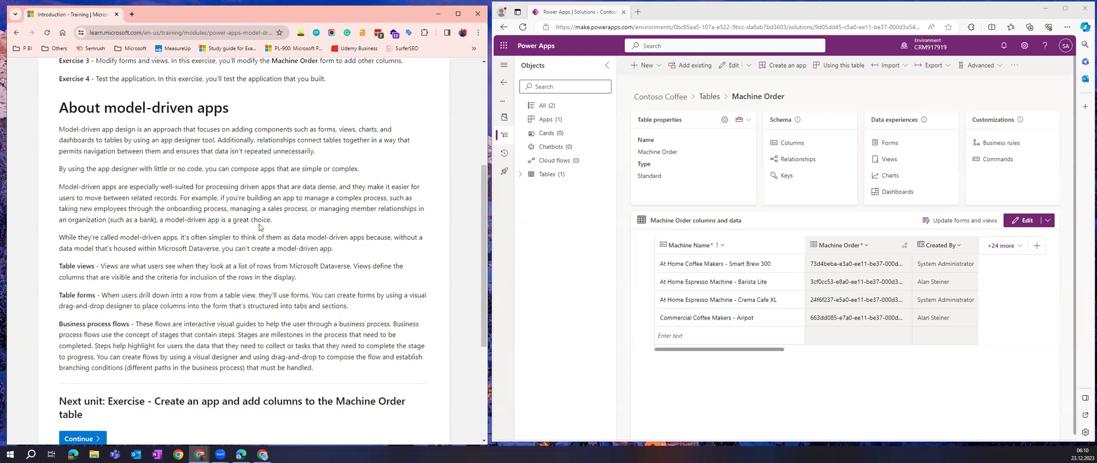
{"action": "scroll", "coordinate": [260, 224], "scroll_direction": "down", "scroll_amount": 1}
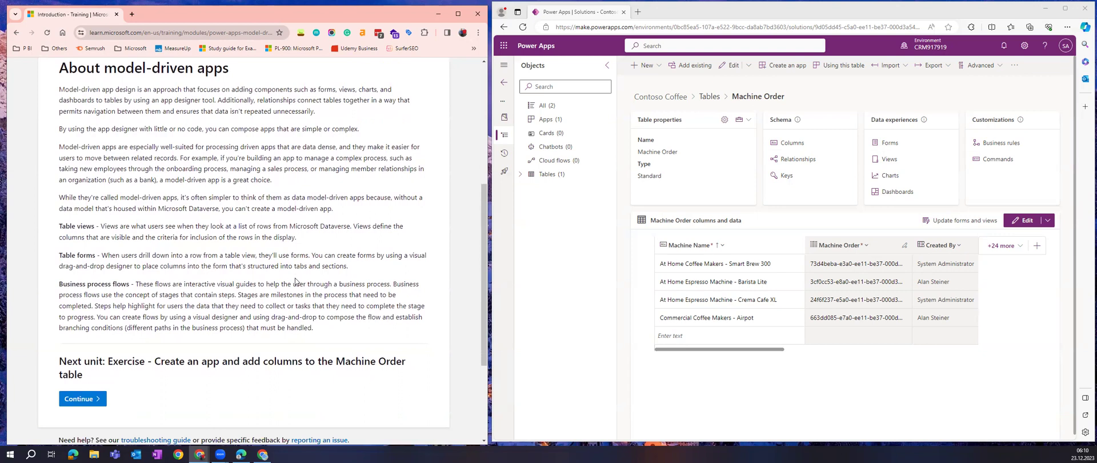
{"action": "scroll", "coordinate": [295, 281], "scroll_direction": "down", "scroll_amount": 1}
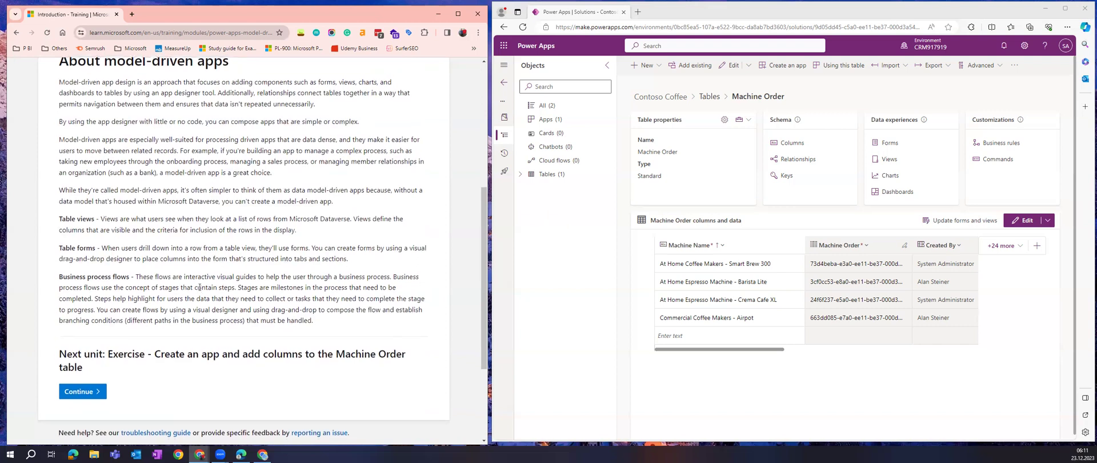
{"action": "scroll", "coordinate": [199, 287], "scroll_direction": "down", "scroll_amount": 1}
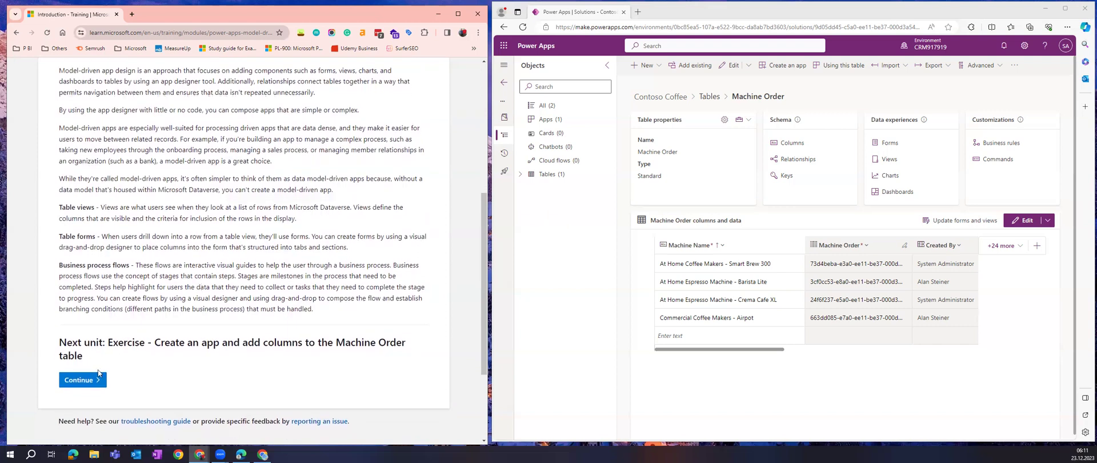
Continue to the exercise on creating an app and read the instructions of the task "Create an application"
{"action": "left_click", "coordinate": [83, 380]}
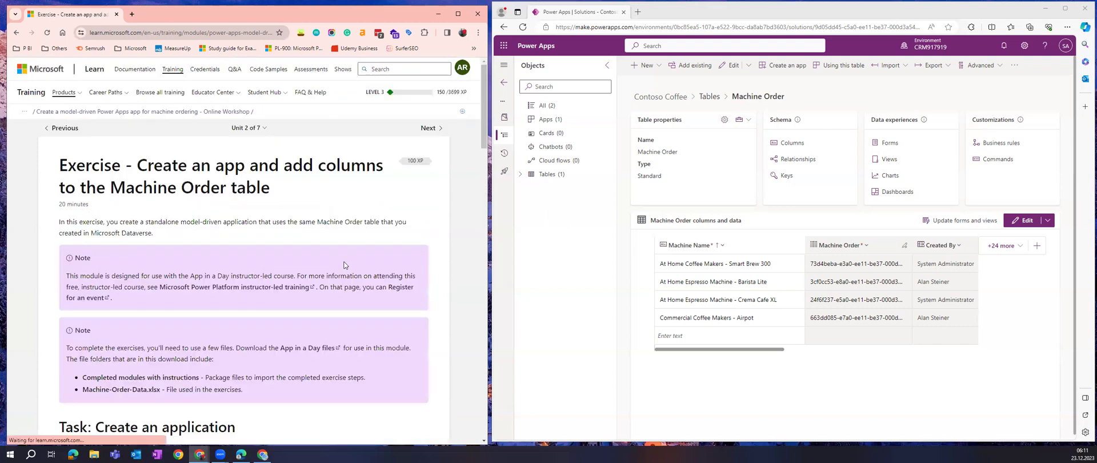
{"action": "scroll", "coordinate": [344, 264], "scroll_direction": "down", "scroll_amount": 2}
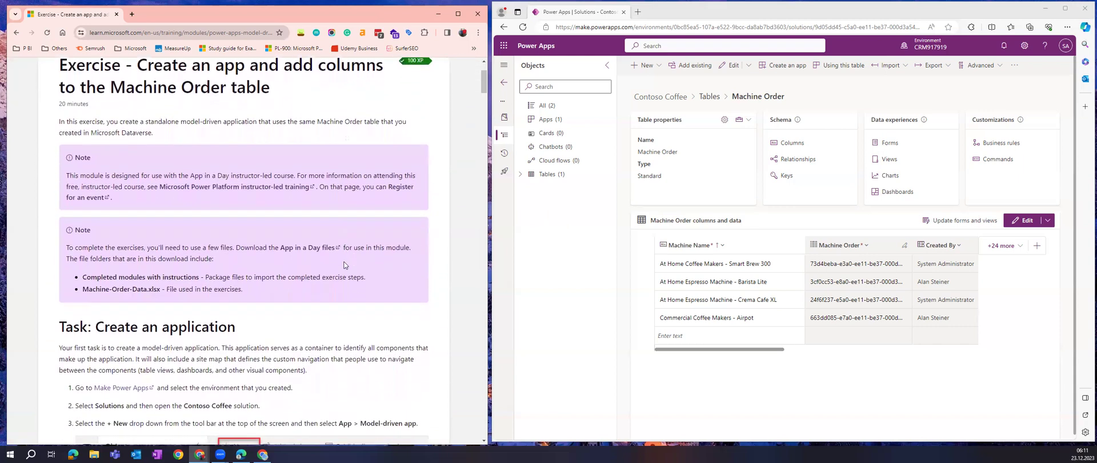
{"action": "scroll", "coordinate": [344, 264], "scroll_direction": "down", "scroll_amount": 2}
{"action": "scroll", "coordinate": [345, 265], "scroll_direction": "down", "scroll_amount": 5}
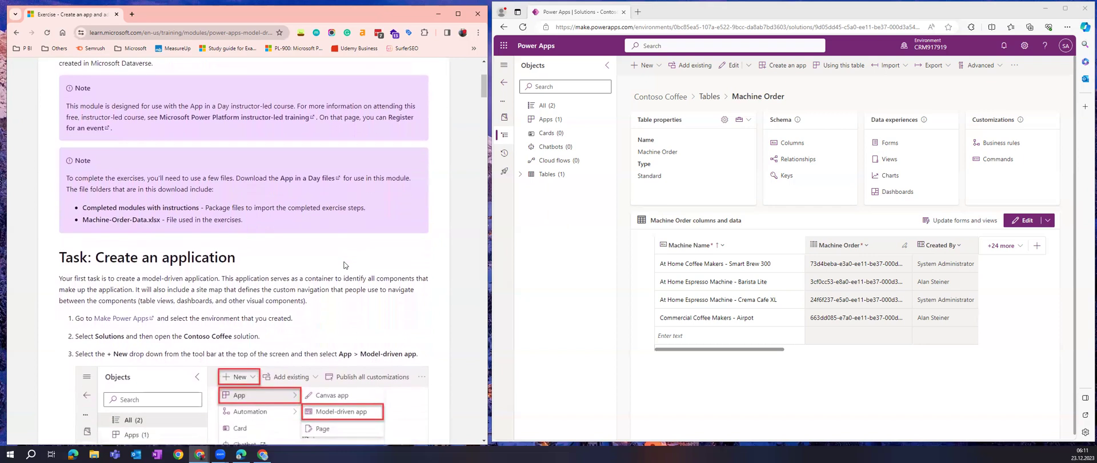
{"action": "scroll", "coordinate": [344, 262], "scroll_direction": "down", "scroll_amount": 2}
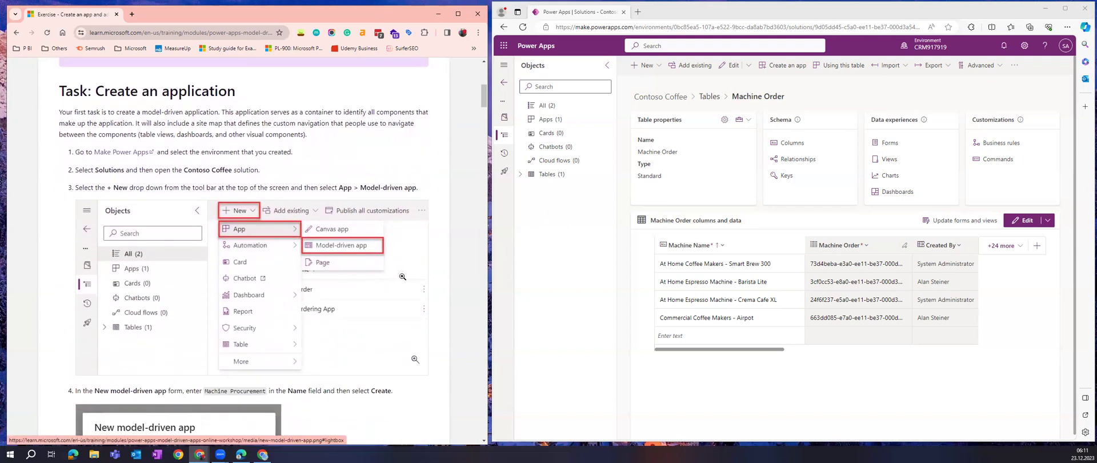
{"action": "scroll", "coordinate": [403, 277], "scroll_direction": "down", "scroll_amount": 1}
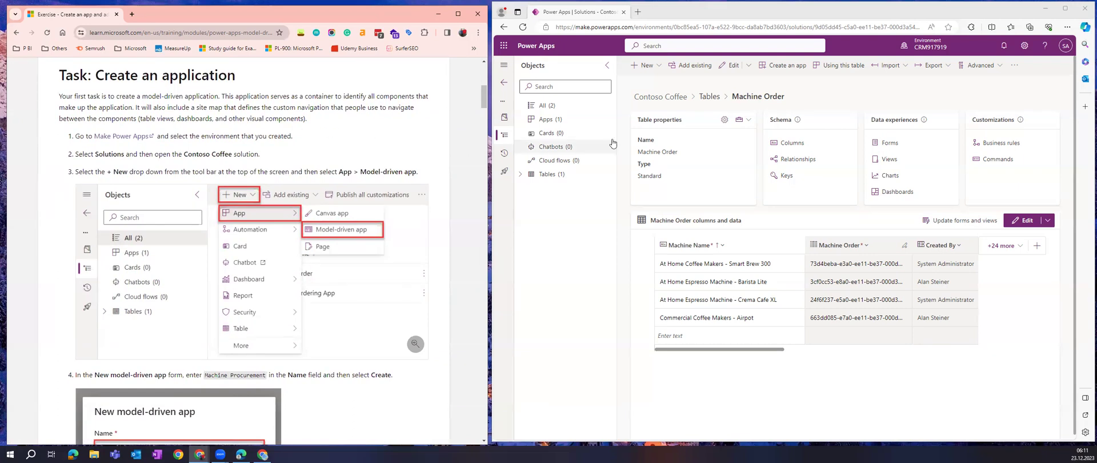
{"action": "left_click", "coordinate": [657, 67]}
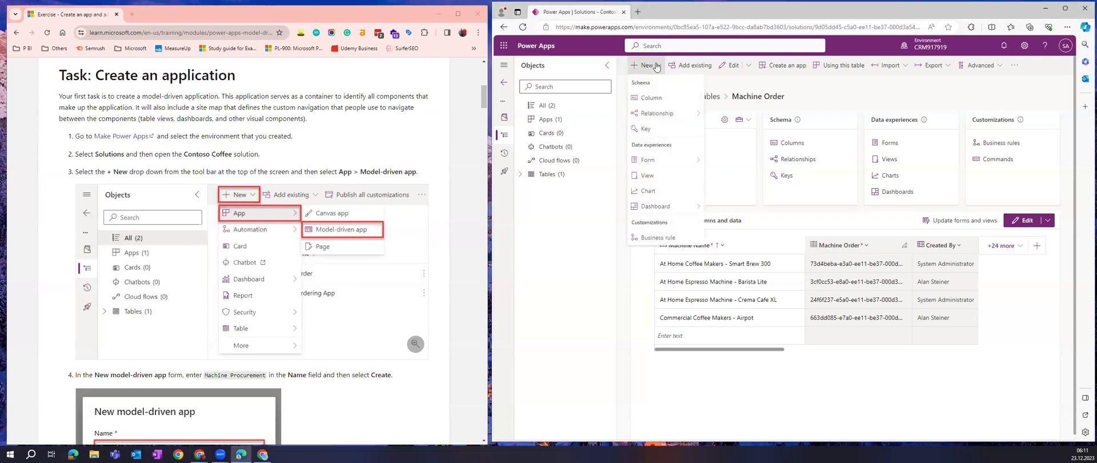
{"action": "left_click", "coordinate": [656, 67]}
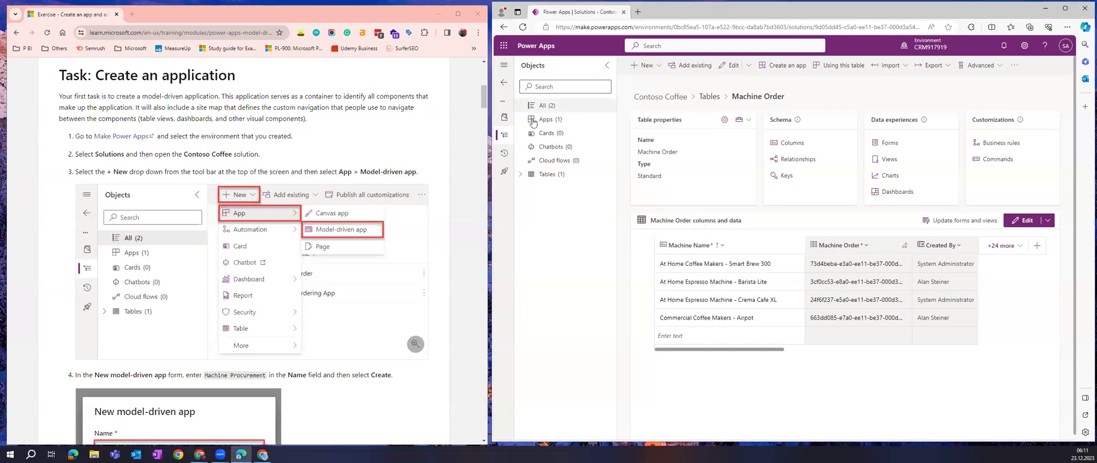
{"action": "left_click", "coordinate": [655, 70]}
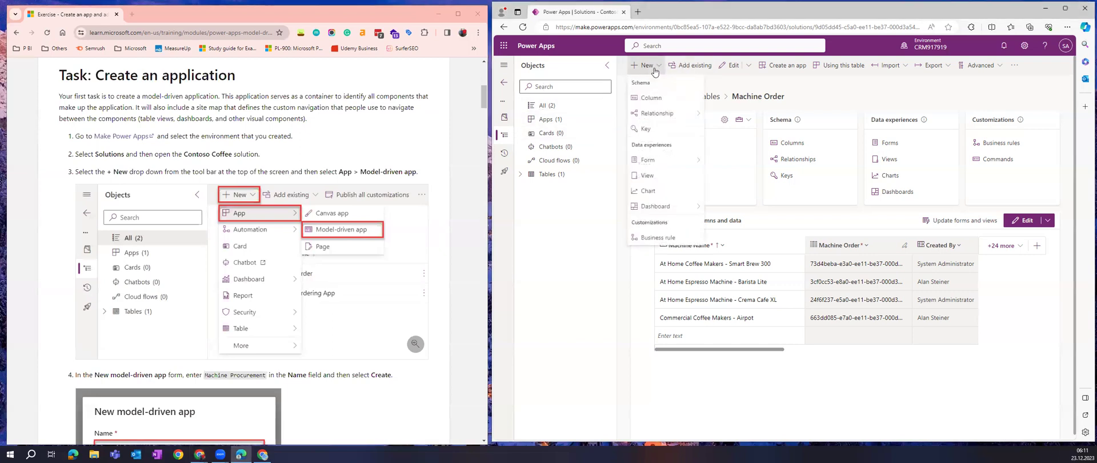
{"action": "left_click", "coordinate": [656, 70]}
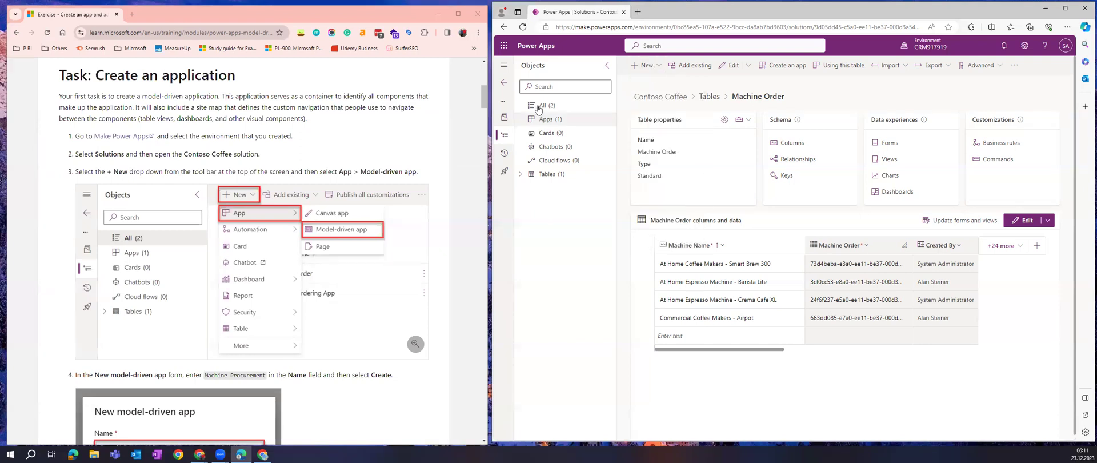
Leave the Machine Order table and reopen the Contoso Coffee solution from the solutions list with all its objects shown
{"action": "left_click", "coordinate": [565, 106]}
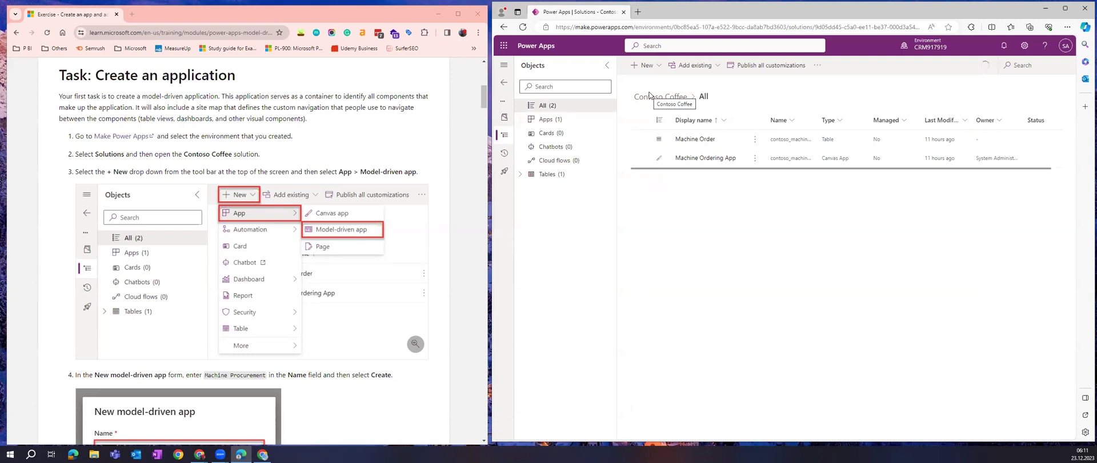
{"action": "left_click", "coordinate": [504, 83]}
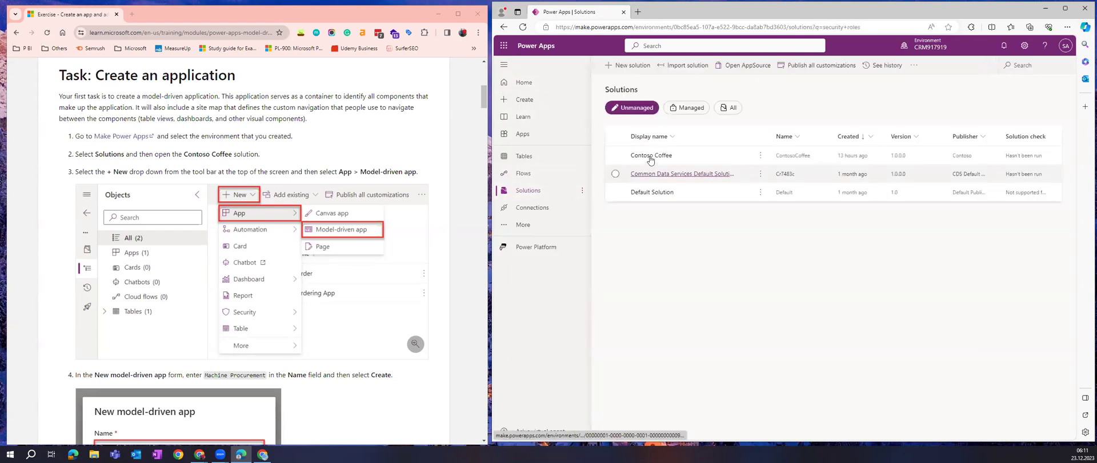
{"action": "left_click", "coordinate": [650, 158]}
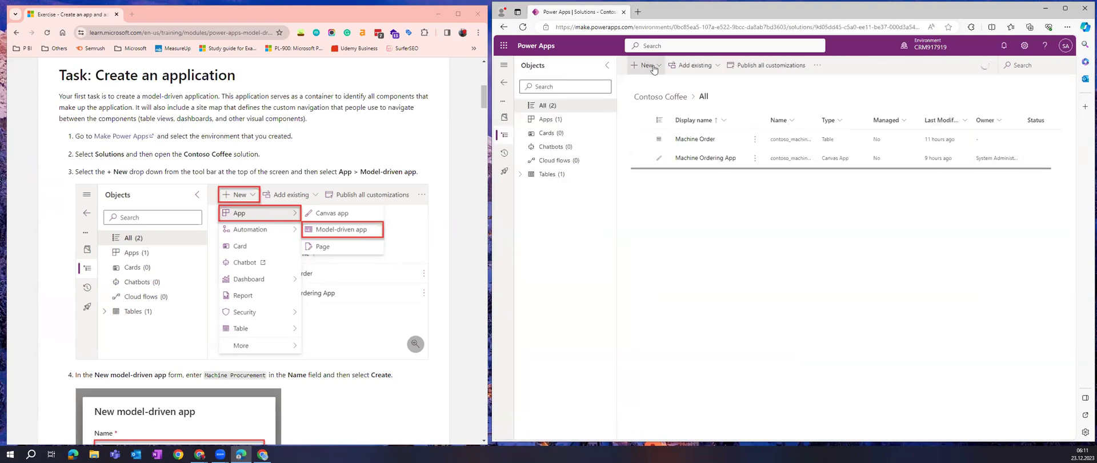
Create a new model-driven app named "Machine Procurement" in the Contoso Coffee solution, following the exercise instructions
{"action": "left_click", "coordinate": [652, 66]}
{"action": "mouse_move", "coordinate": [648, 82]}
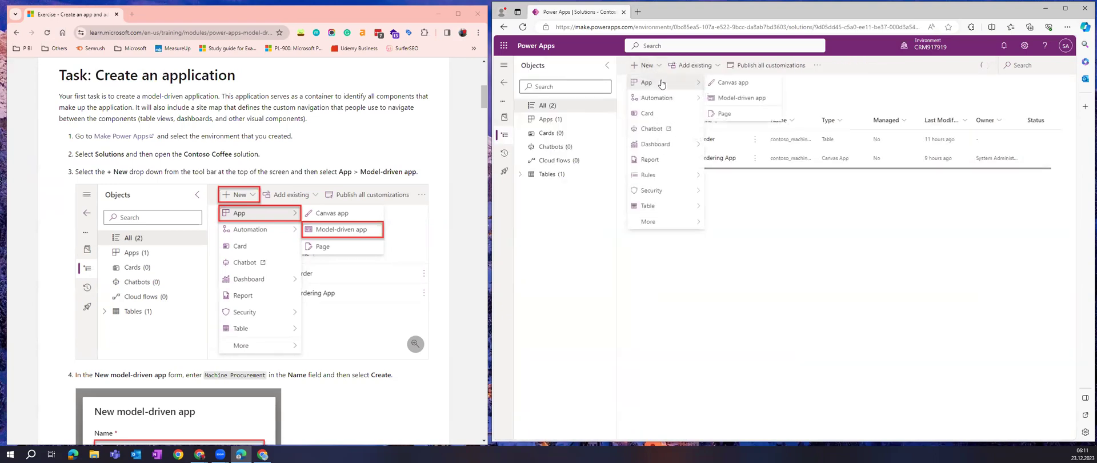
{"action": "left_click", "coordinate": [738, 98]}
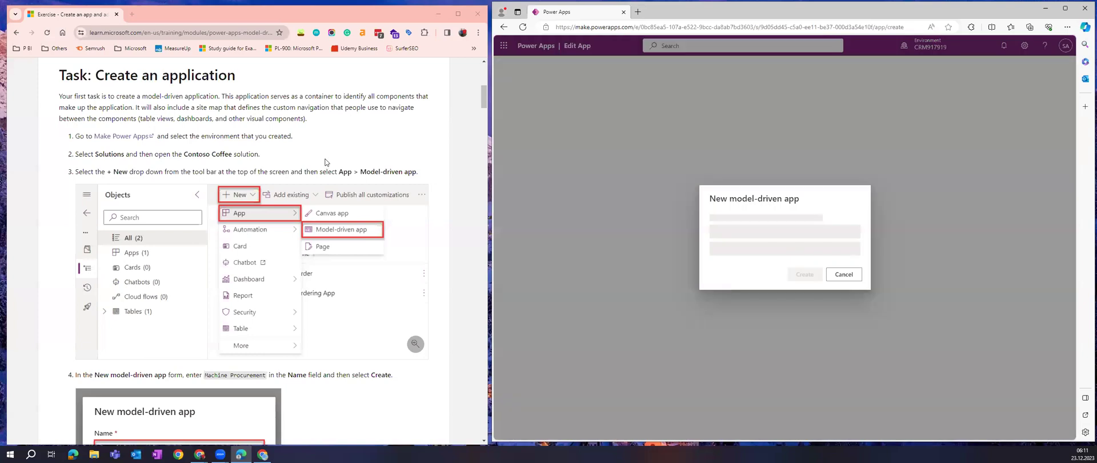
{"action": "scroll", "coordinate": [325, 161], "scroll_direction": "down", "scroll_amount": 5}
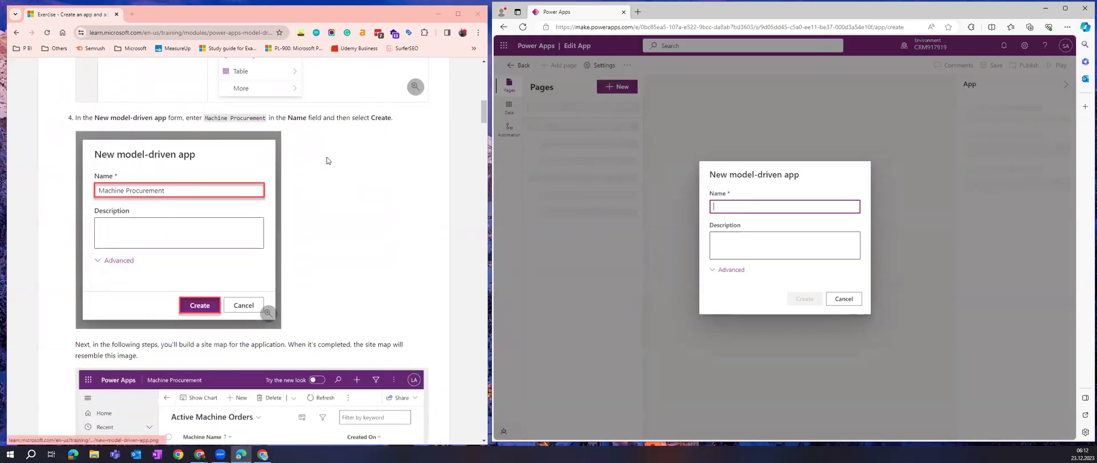
{"action": "scroll", "coordinate": [326, 160], "scroll_direction": "down", "scroll_amount": 1}
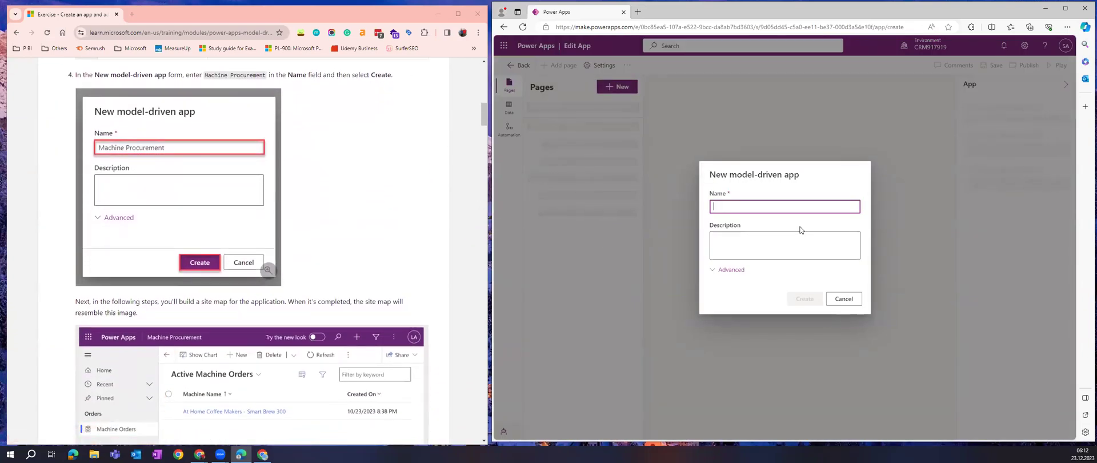
{"action": "type", "text": "Machine Procurement"}
{"action": "scroll", "coordinate": [354, 234], "scroll_direction": "down", "scroll_amount": 5}
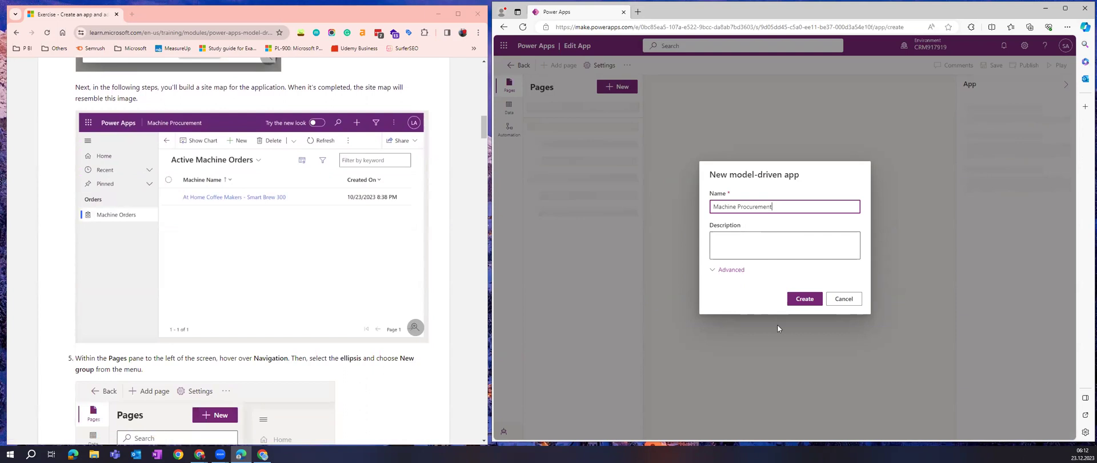
{"action": "left_click", "coordinate": [808, 299]}
{"action": "scroll", "coordinate": [393, 260], "scroll_direction": "up", "scroll_amount": 7}
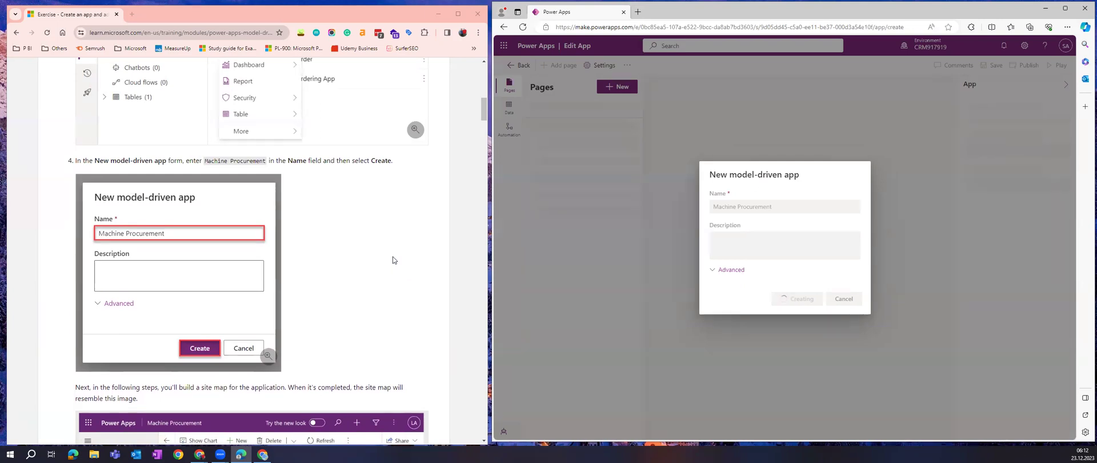
Read the exercise's preview of the finished site map and the instructions for adding a navigation group
{"action": "scroll", "coordinate": [392, 260], "scroll_direction": "down", "scroll_amount": 5}
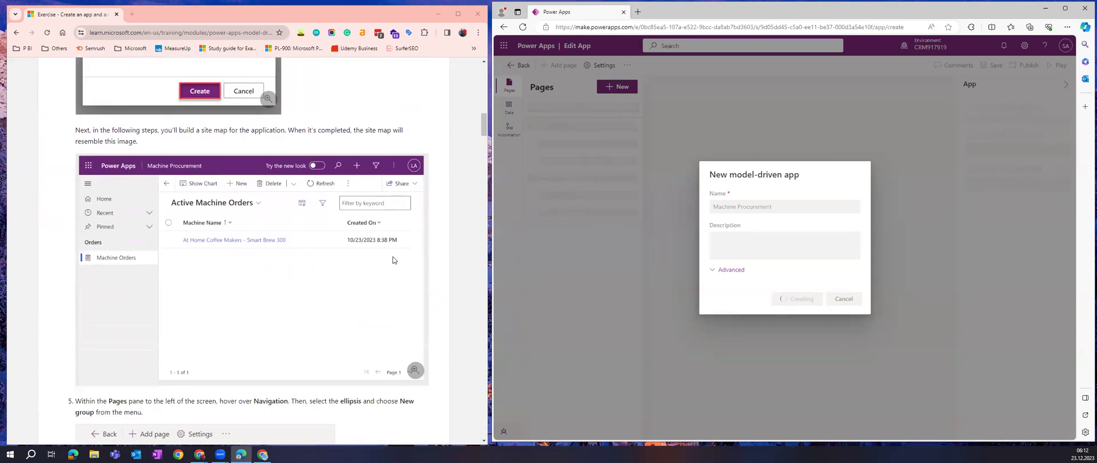
{"action": "scroll", "coordinate": [393, 260], "scroll_direction": "down", "scroll_amount": 2}
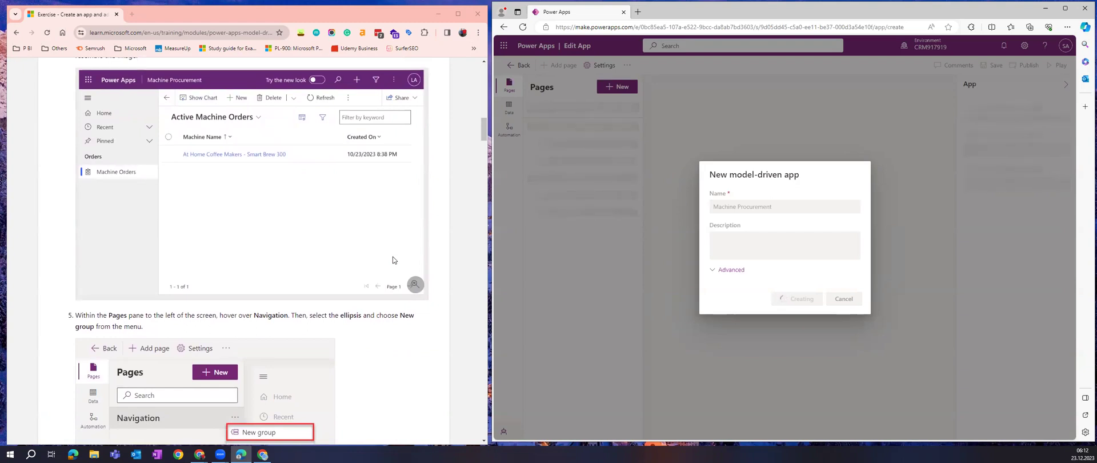
{"action": "scroll", "coordinate": [393, 260], "scroll_direction": "down", "scroll_amount": 2}
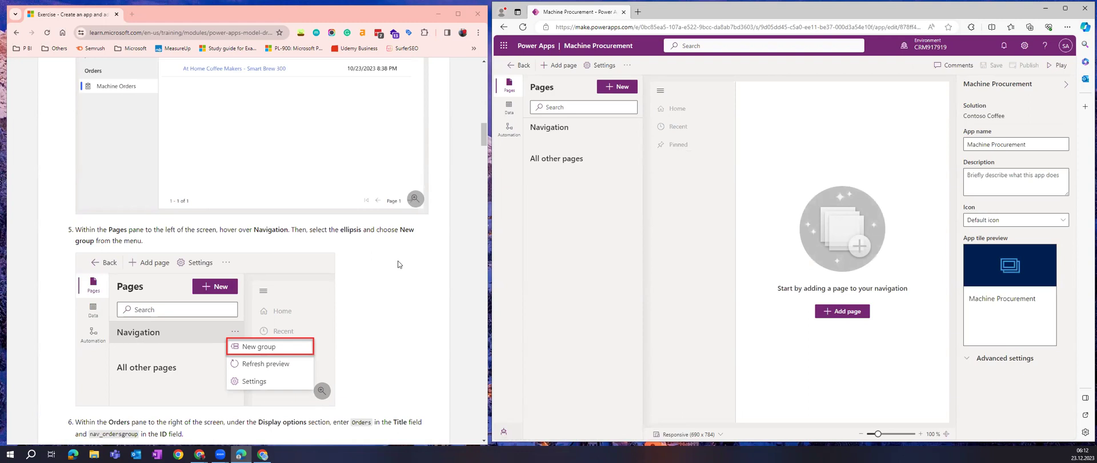
{"action": "scroll", "coordinate": [398, 263], "scroll_direction": "down", "scroll_amount": 3}
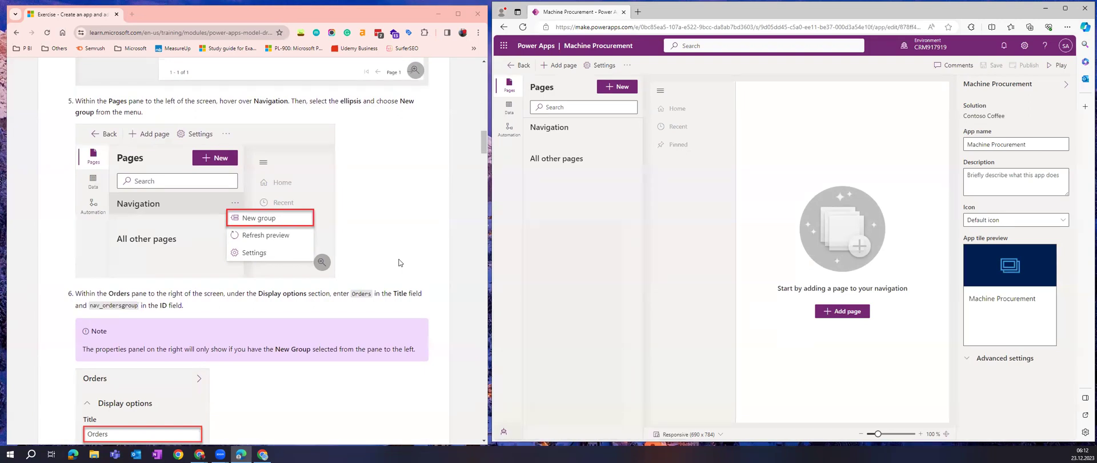
{"action": "scroll", "coordinate": [400, 233], "scroll_direction": "up", "scroll_amount": 3}
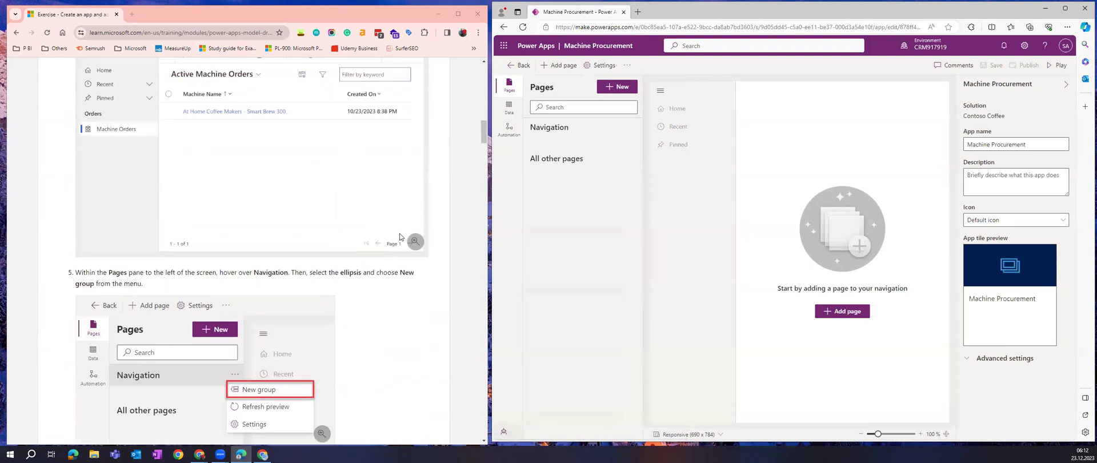
{"action": "scroll", "coordinate": [399, 233], "scroll_direction": "up", "scroll_amount": 3}
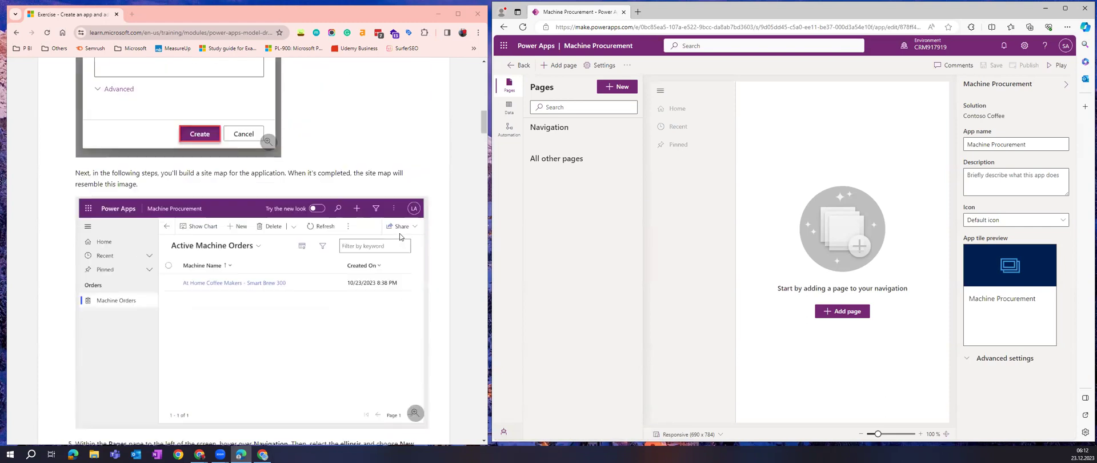
{"action": "scroll", "coordinate": [400, 233], "scroll_direction": "down", "scroll_amount": 4}
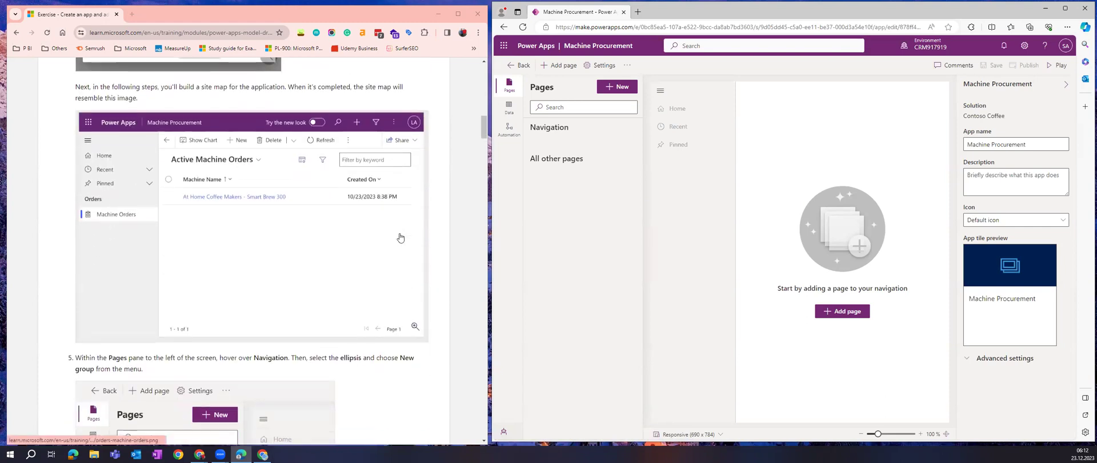
{"action": "scroll", "coordinate": [401, 238], "scroll_direction": "down", "scroll_amount": 2}
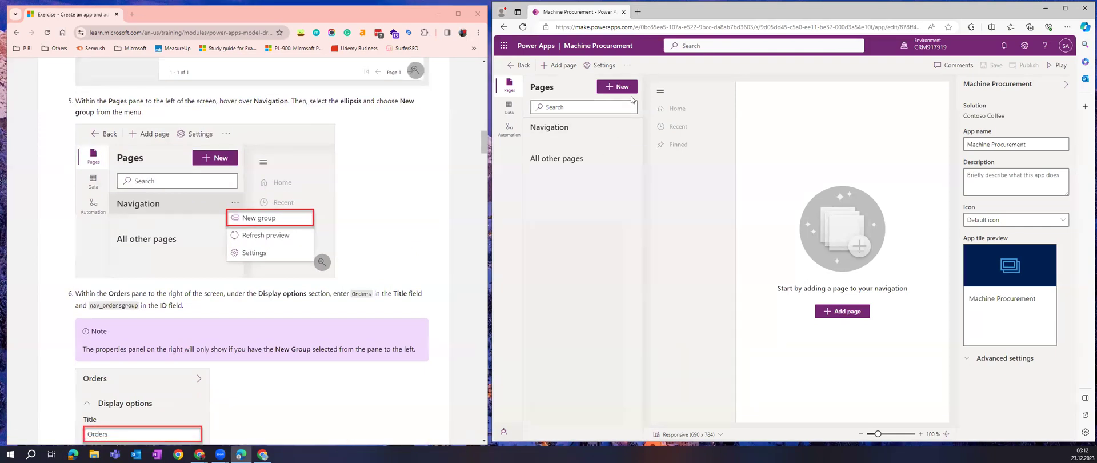
Add a new group under Navigation with the title "Orders" and the ID "nav_ordersgroup"
{"action": "left_click", "coordinate": [637, 127]}
{"action": "left_click", "coordinate": [652, 142]}
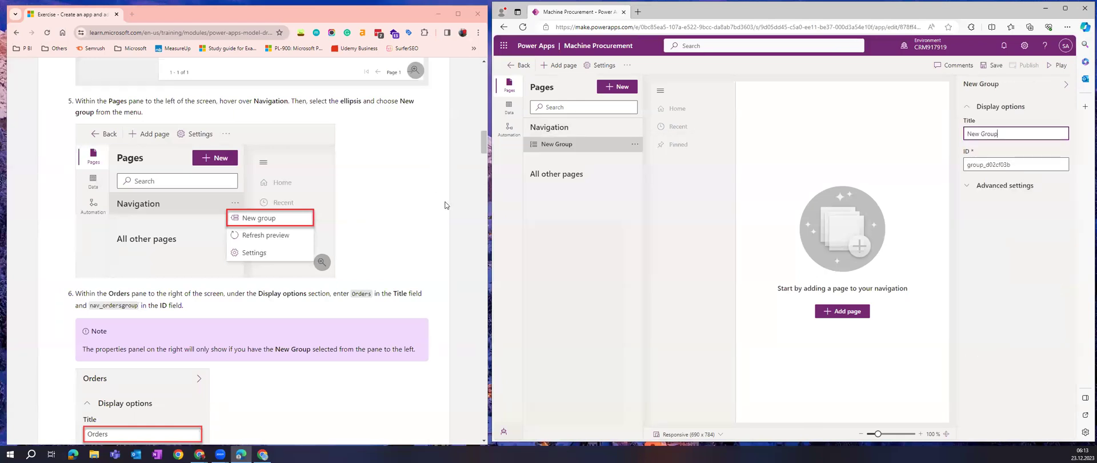
{"action": "scroll", "coordinate": [446, 205], "scroll_direction": "down", "scroll_amount": 2}
{"action": "scroll", "coordinate": [445, 205], "scroll_direction": "down", "scroll_amount": 2}
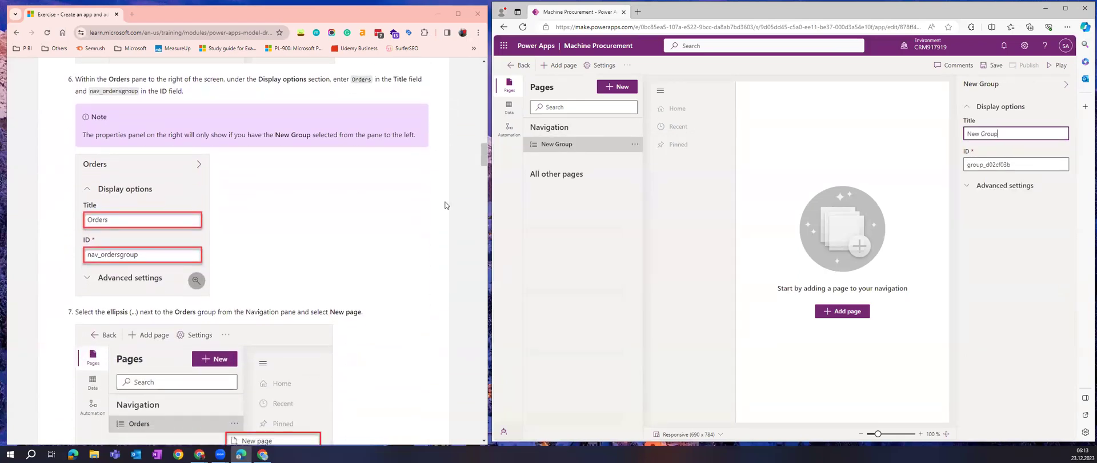
{"action": "scroll", "coordinate": [446, 205], "scroll_direction": "up", "scroll_amount": 2}
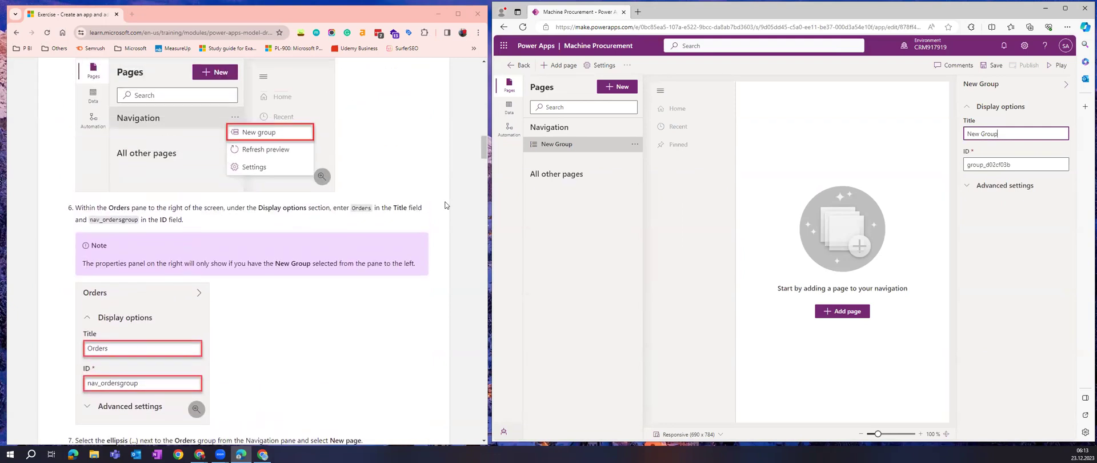
{"action": "scroll", "coordinate": [446, 205], "scroll_direction": "down", "scroll_amount": 2}
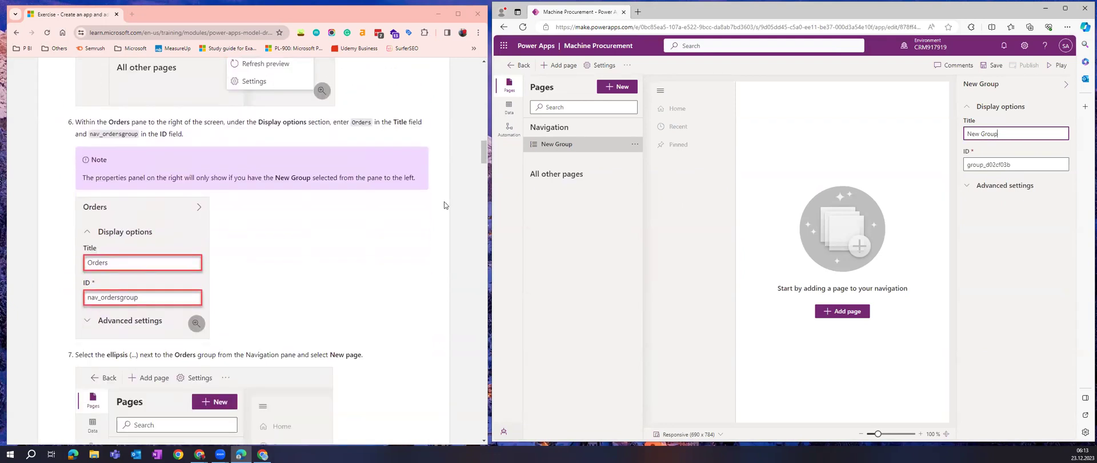
{"action": "key", "text": "ctrl+a"}
{"action": "type", "text": "Orders"}
{"action": "key", "text": "Tab"}
{"action": "type", "text": "nav_ordersgroup"}
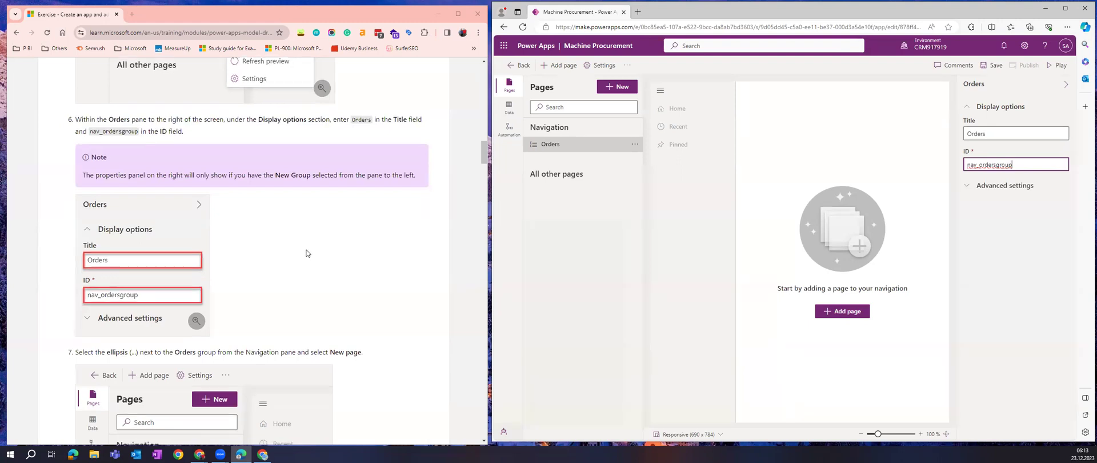
{"action": "scroll", "coordinate": [307, 253], "scroll_direction": "down", "scroll_amount": 2}
{"action": "scroll", "coordinate": [309, 271], "scroll_direction": "down", "scroll_amount": 1}
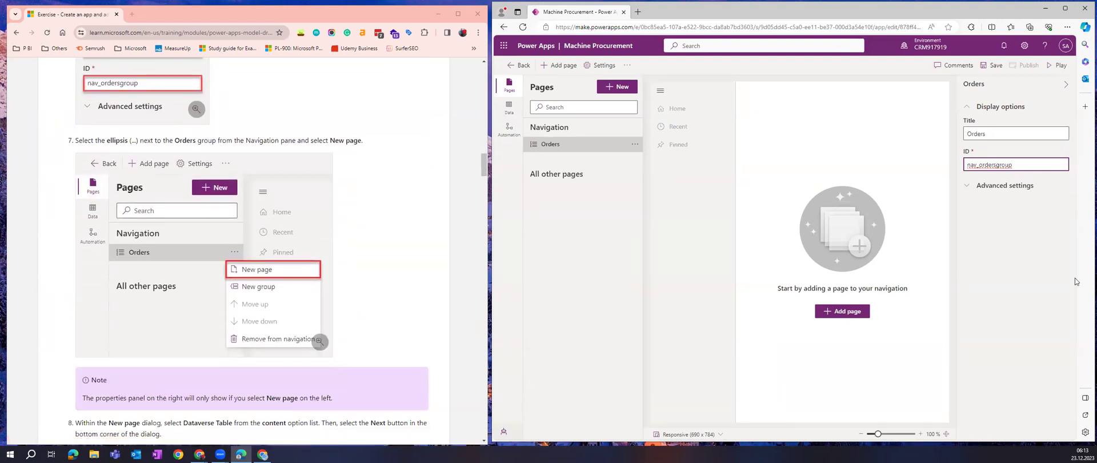
{"action": "key", "text": "shift+Tab"}
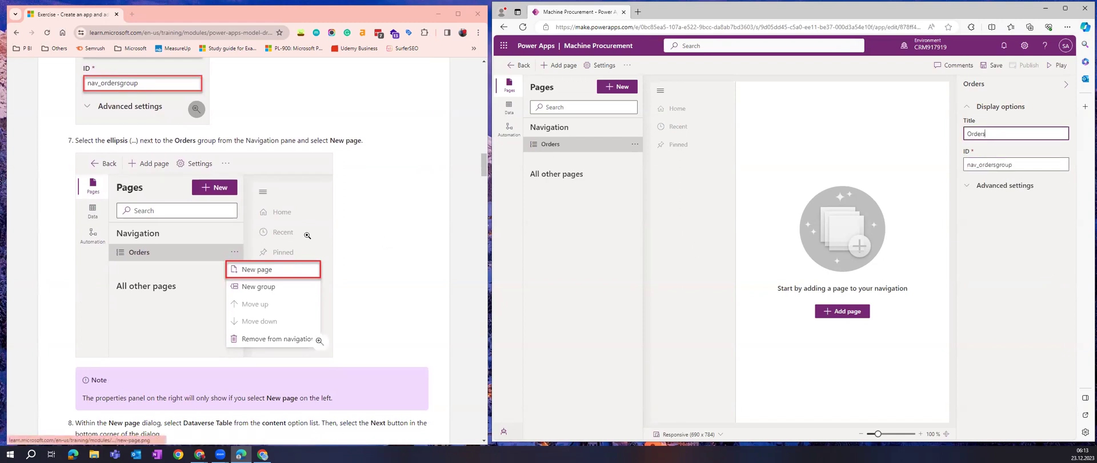
Start a new page in the Orders group with Dataverse table as its content and proceed to the table selection
{"action": "scroll", "coordinate": [308, 236], "scroll_direction": "down", "scroll_amount": 1}
{"action": "scroll", "coordinate": [340, 220], "scroll_direction": "up", "scroll_amount": 1}
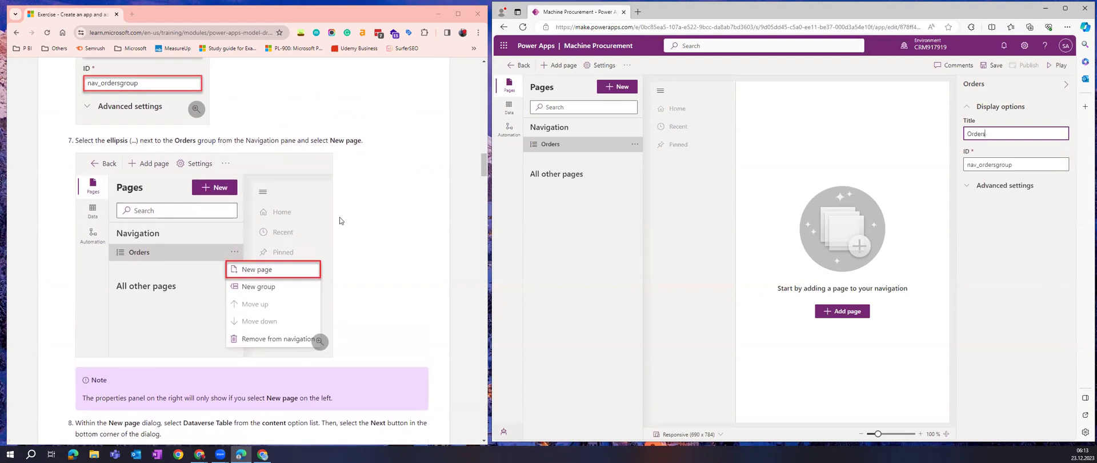
{"action": "left_click", "coordinate": [635, 144]}
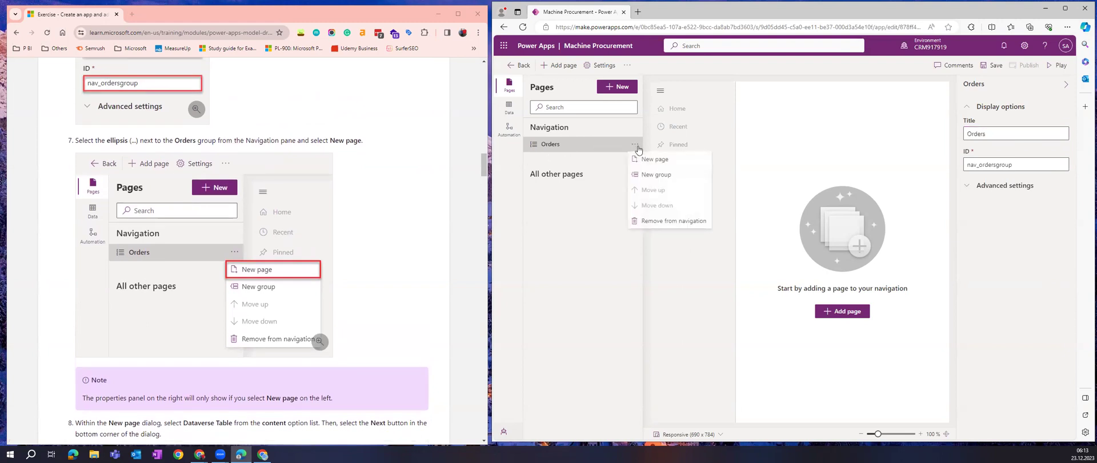
{"action": "left_click", "coordinate": [641, 161]}
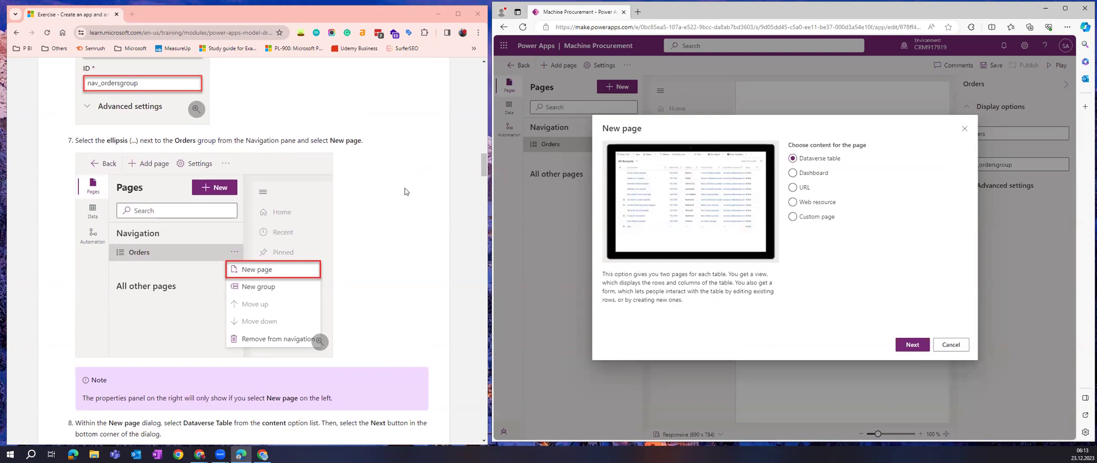
{"action": "scroll", "coordinate": [406, 189], "scroll_direction": "up", "scroll_amount": 3}
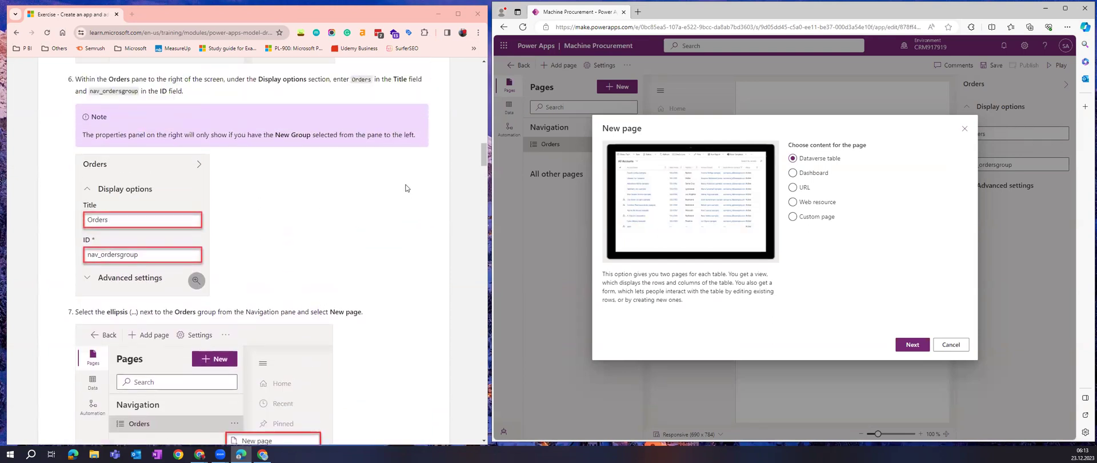
{"action": "scroll", "coordinate": [406, 189], "scroll_direction": "down", "scroll_amount": 5}
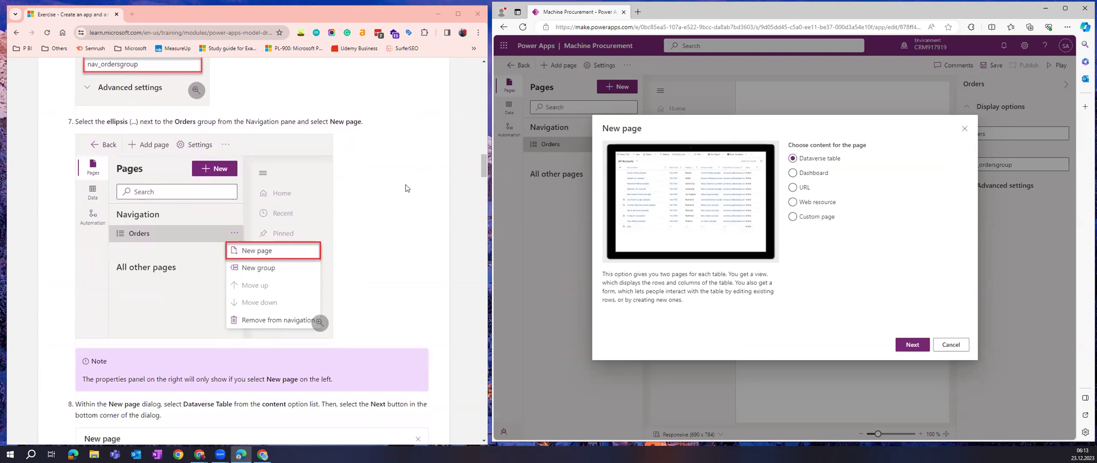
{"action": "scroll", "coordinate": [406, 187], "scroll_direction": "down", "scroll_amount": 3}
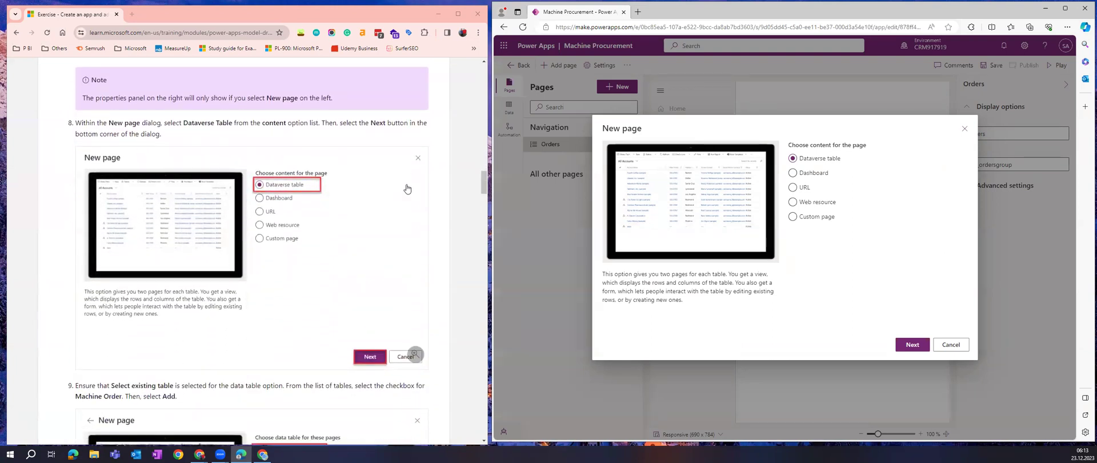
{"action": "scroll", "coordinate": [405, 171], "scroll_direction": "down", "scroll_amount": 2}
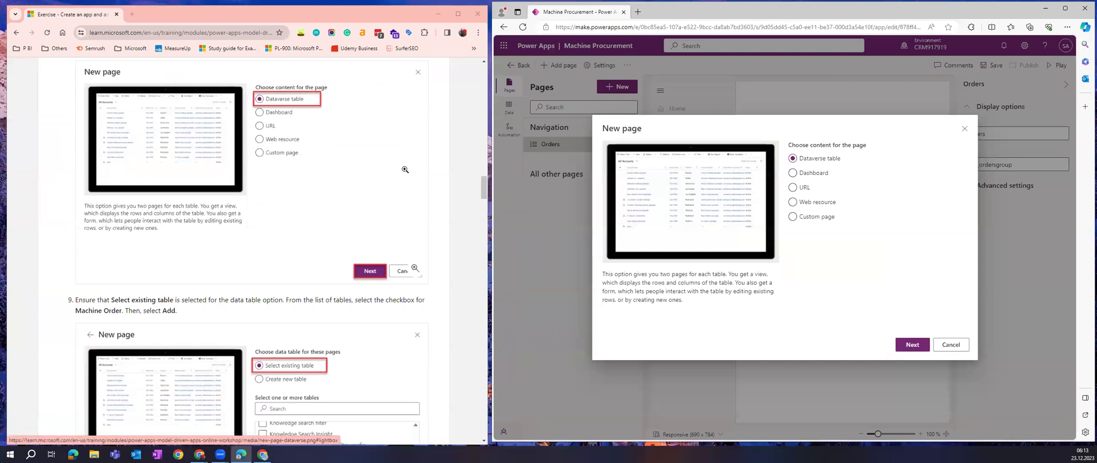
{"action": "scroll", "coordinate": [406, 170], "scroll_direction": "down", "scroll_amount": 2}
{"action": "left_click", "coordinate": [912, 345]}
Search the existing tables for "machine", select Machine Order and add it as the new page, shown in navigation
{"action": "scroll", "coordinate": [376, 243], "scroll_direction": "down", "scroll_amount": 2}
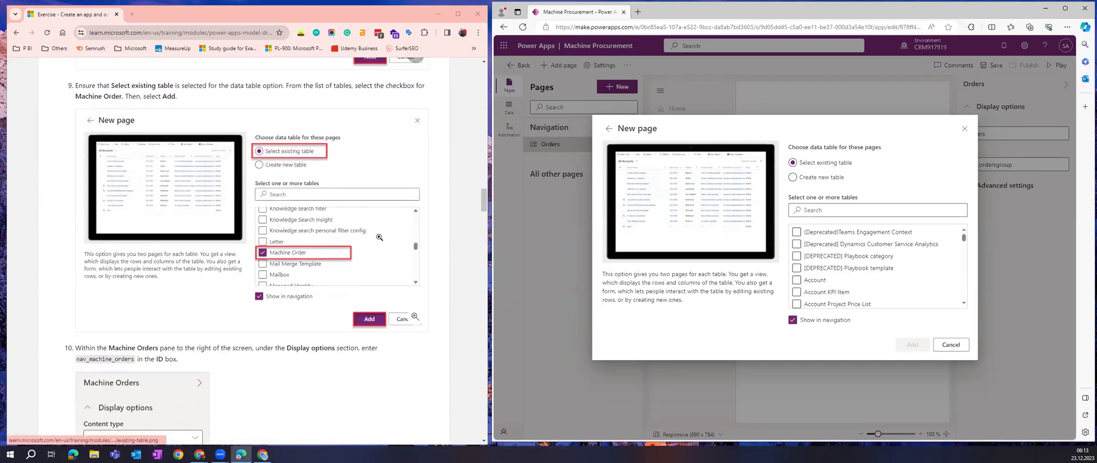
{"action": "scroll", "coordinate": [376, 242], "scroll_direction": "down", "scroll_amount": 1}
{"action": "left_click", "coordinate": [847, 211]}
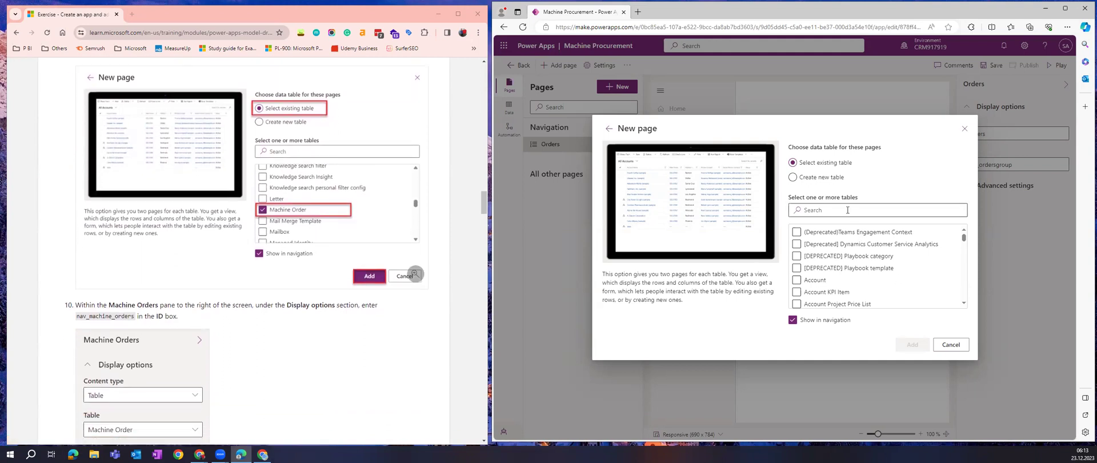
{"action": "type", "text": "machine"}
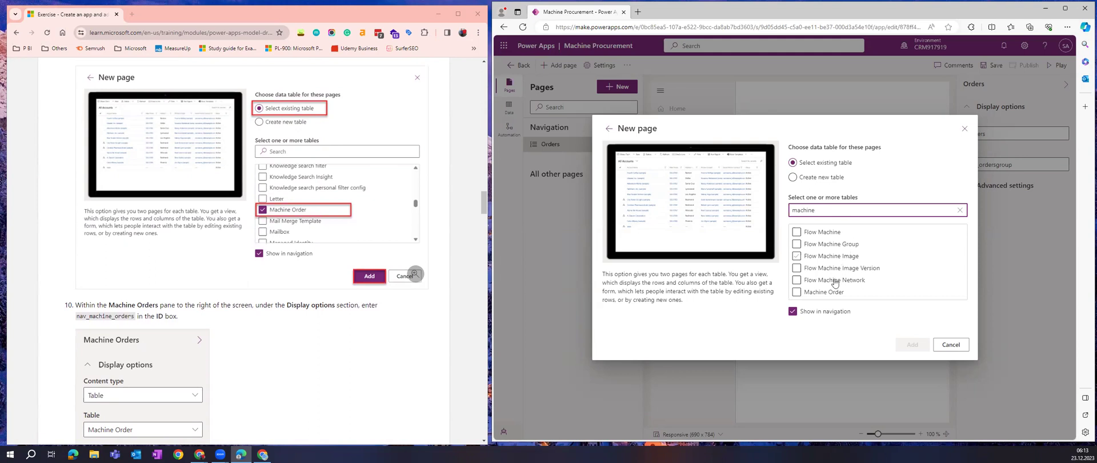
{"action": "left_click", "coordinate": [800, 294]}
{"action": "left_click", "coordinate": [801, 293]}
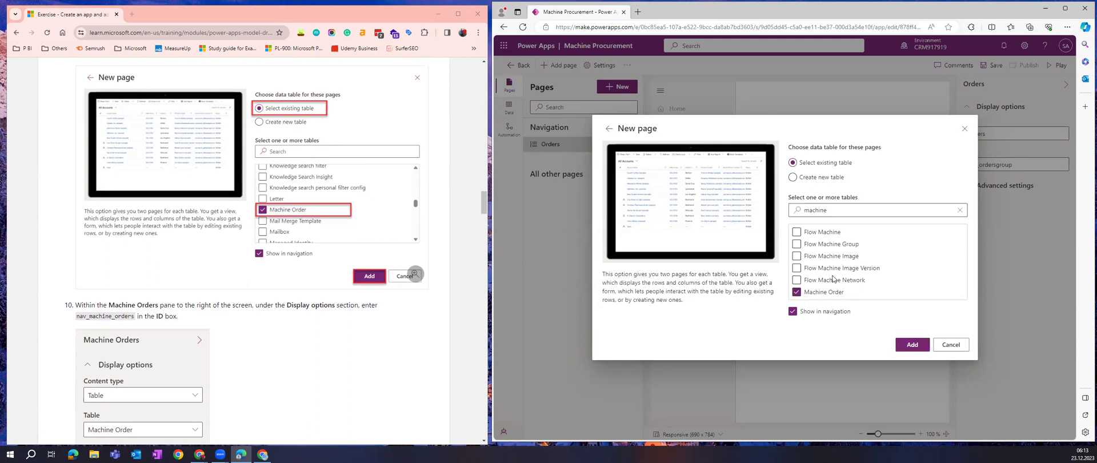
{"action": "left_click", "coordinate": [911, 345]}
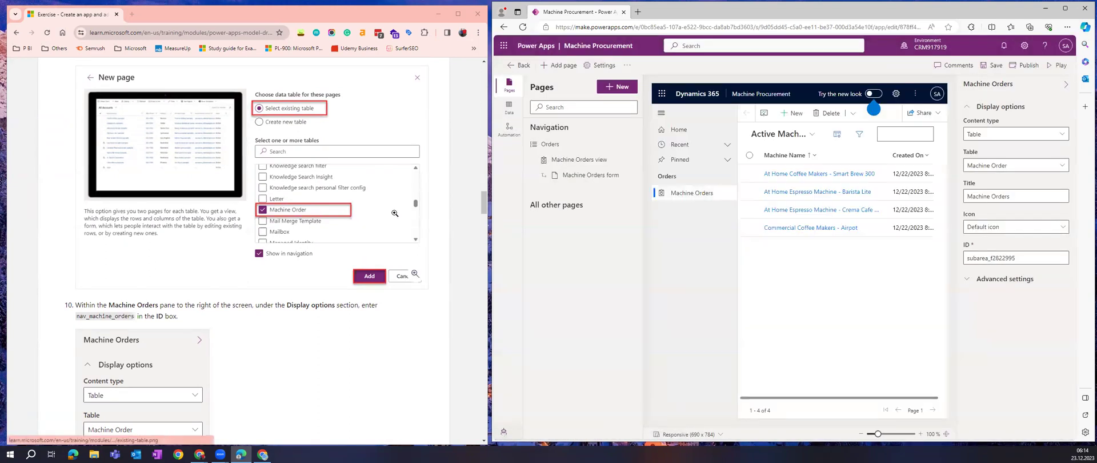
Following the exercise, set the Machine Orders page's ID to "nav_machine_orders"
{"action": "scroll", "coordinate": [396, 212], "scroll_direction": "up", "scroll_amount": 1}
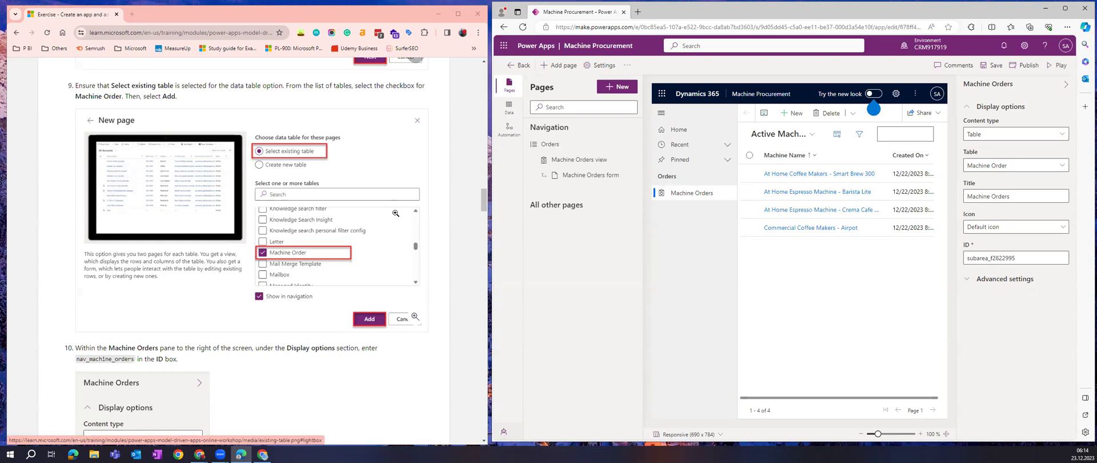
{"action": "scroll", "coordinate": [396, 213], "scroll_direction": "down", "scroll_amount": 1}
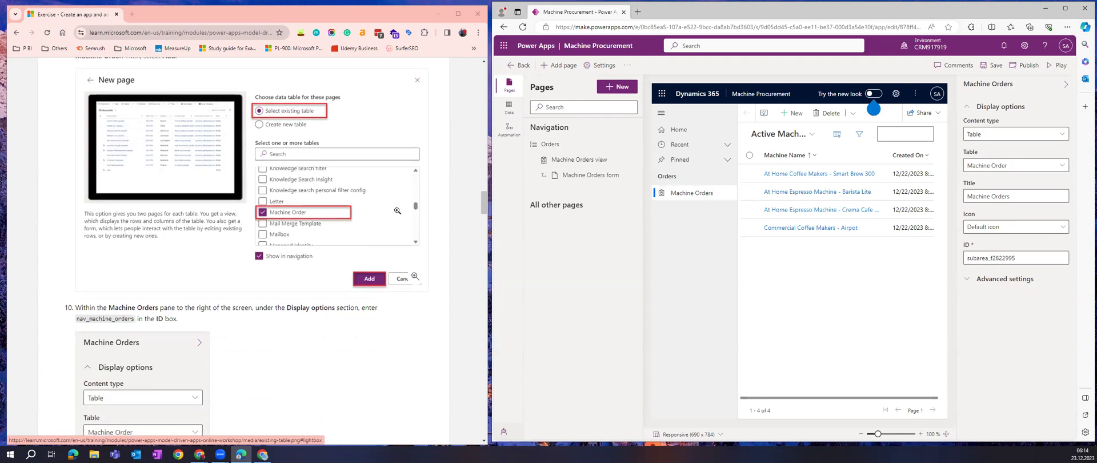
{"action": "scroll", "coordinate": [398, 211], "scroll_direction": "up", "scroll_amount": 3}
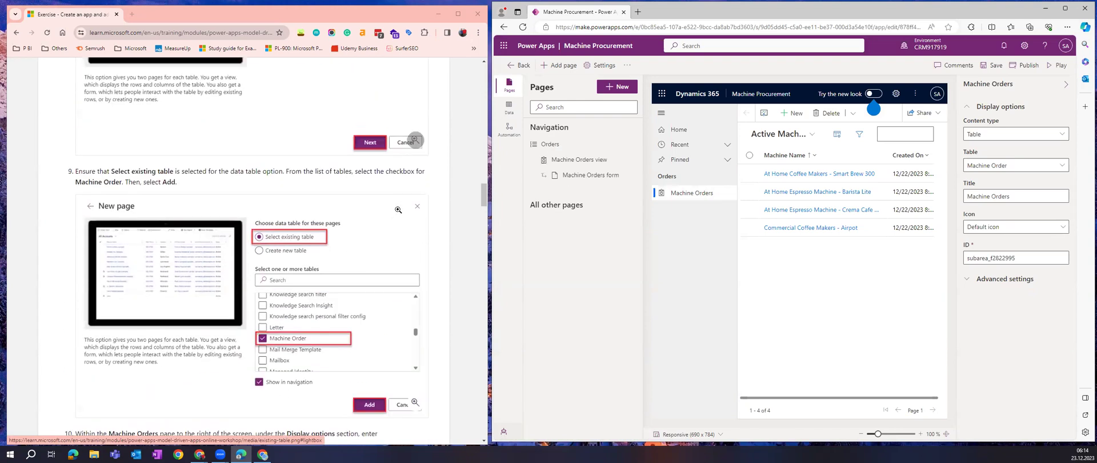
{"action": "scroll", "coordinate": [398, 210], "scroll_direction": "down", "scroll_amount": 7}
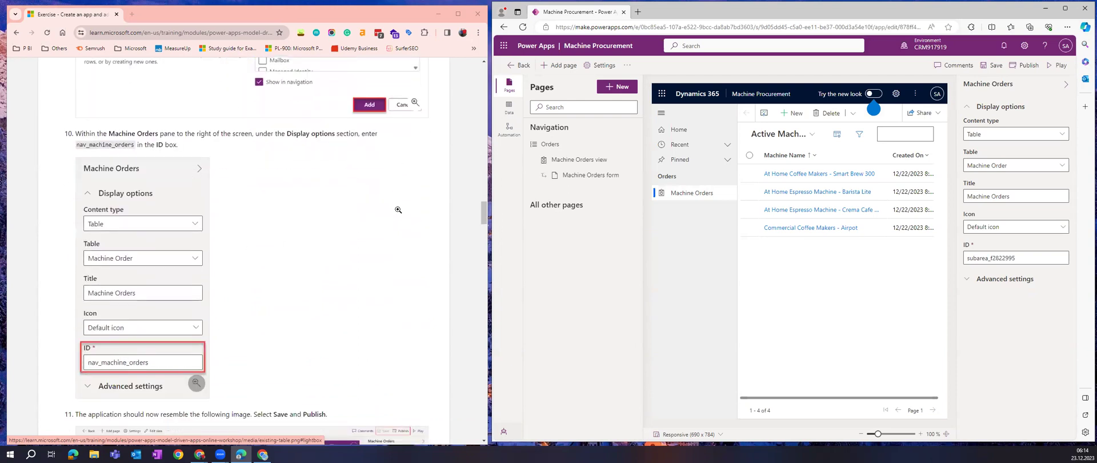
{"action": "scroll", "coordinate": [398, 210], "scroll_direction": "down", "scroll_amount": 1}
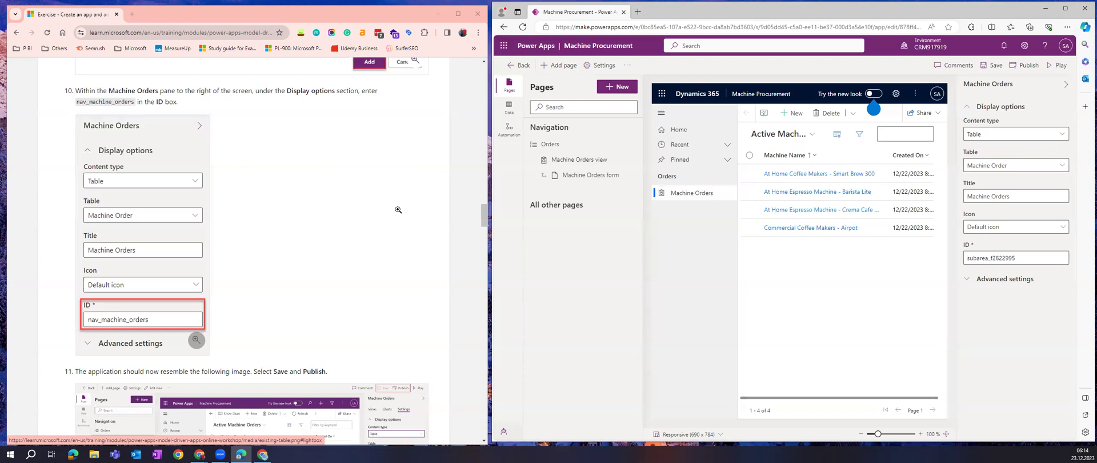
{"action": "scroll", "coordinate": [399, 210], "scroll_direction": "up", "scroll_amount": 1}
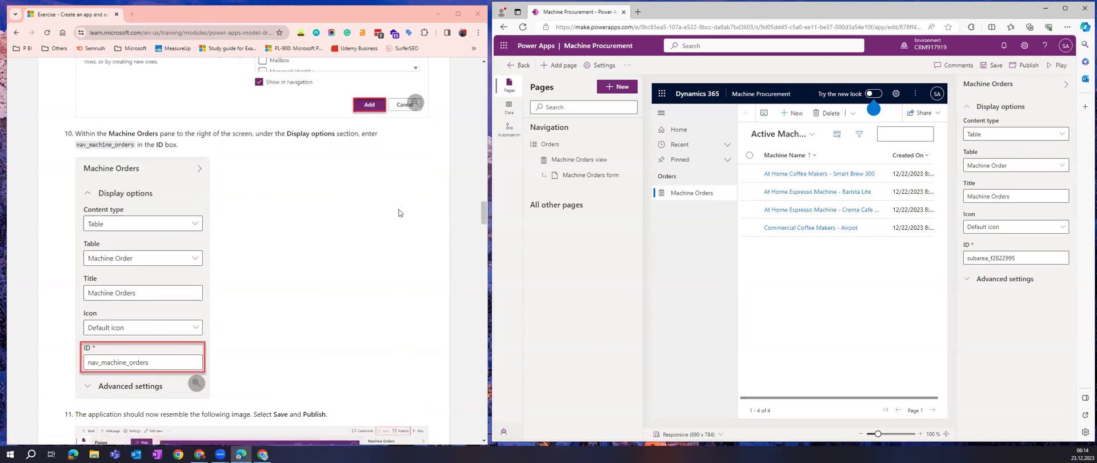
{"action": "scroll", "coordinate": [399, 213], "scroll_direction": "down", "scroll_amount": 1}
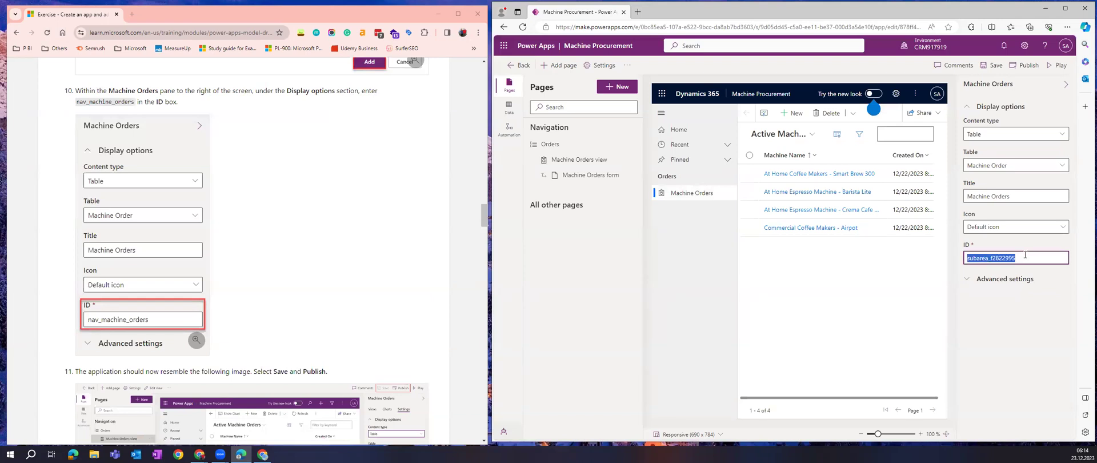
{"action": "type", "text": "nav_machine_orders"}
{"action": "scroll", "coordinate": [345, 250], "scroll_direction": "down", "scroll_amount": 3}
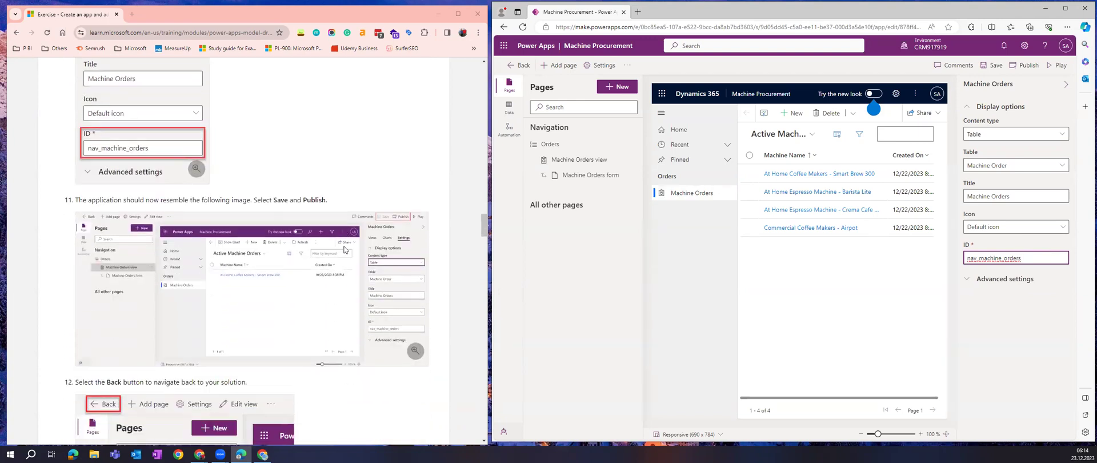
Save and publish the Machine Procurement app, then collapse the Machine Orders properties pane
{"action": "scroll", "coordinate": [346, 250], "scroll_direction": "down", "scroll_amount": 1}
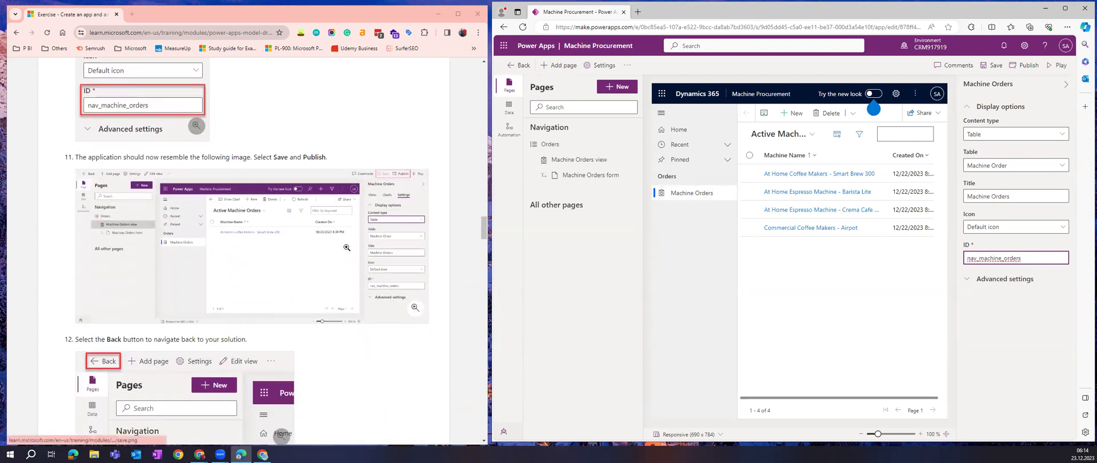
{"action": "left_click", "coordinate": [994, 66]}
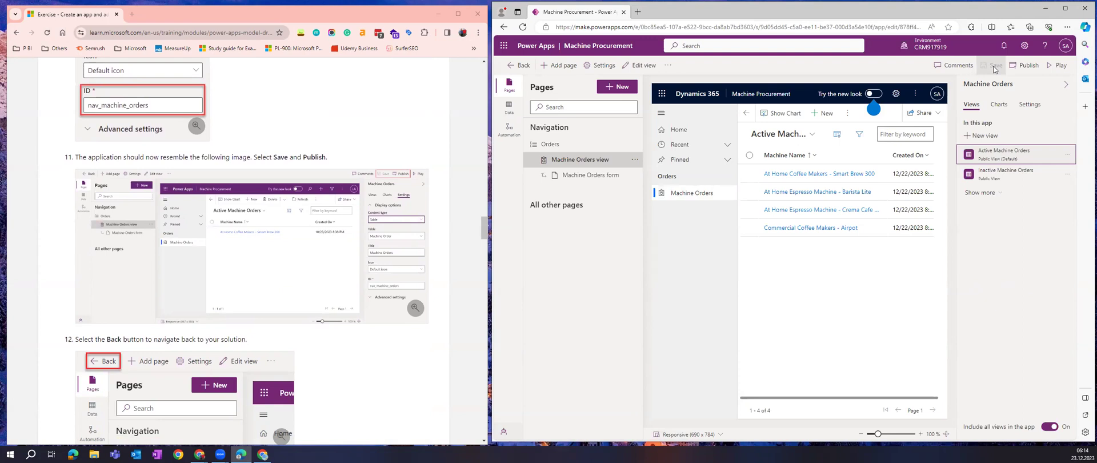
{"action": "left_click", "coordinate": [1026, 66]}
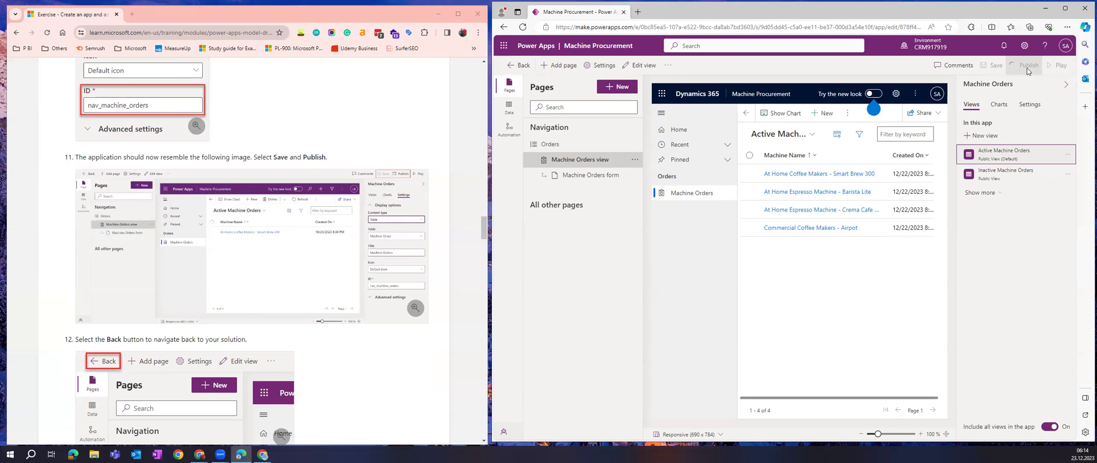
{"action": "left_click", "coordinate": [1066, 85]}
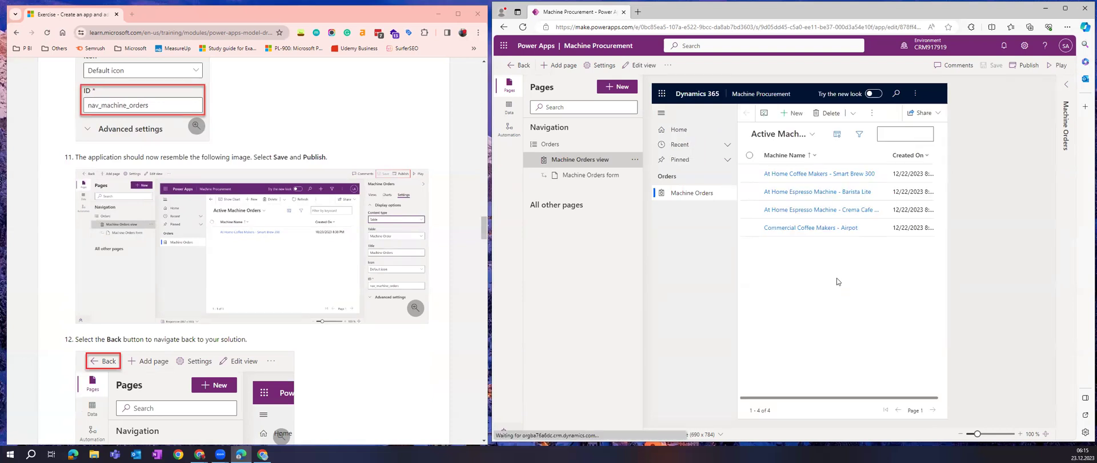
Play the published app, view the "At Home Coffee Makers - Smart Brew 300" order record and return to the orders list
{"action": "left_click", "coordinate": [1059, 66]}
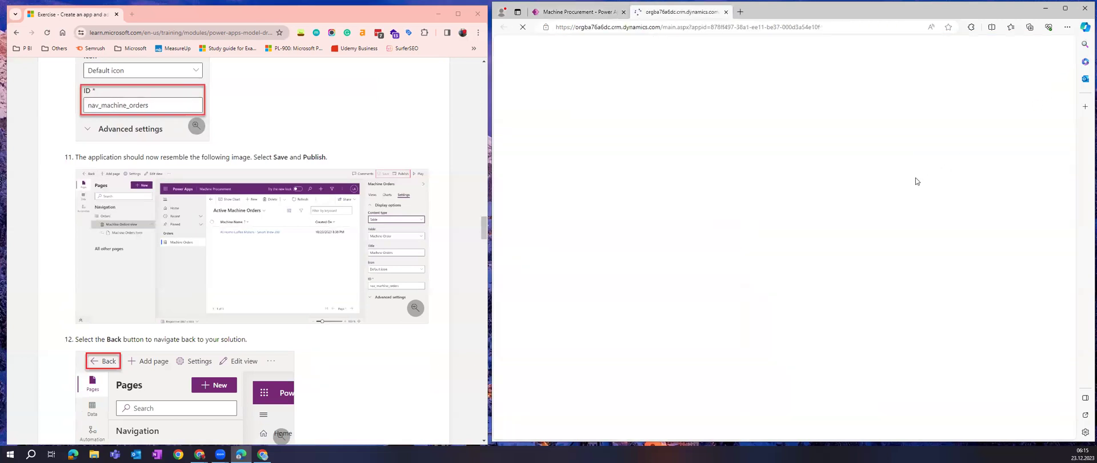
{"action": "scroll", "coordinate": [348, 326], "scroll_direction": "down", "scroll_amount": 4}
{"action": "scroll", "coordinate": [348, 326], "scroll_direction": "up", "scroll_amount": 1}
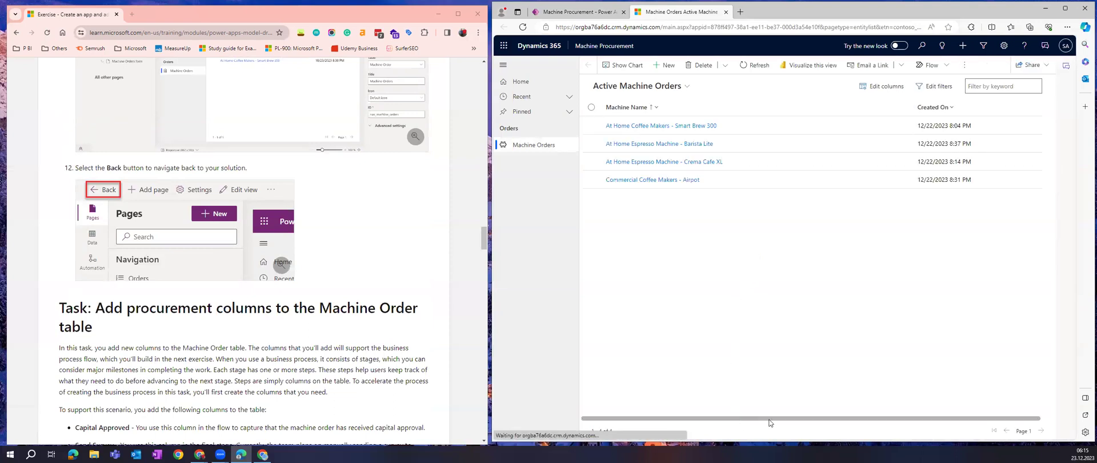
{"action": "left_click", "coordinate": [666, 129]}
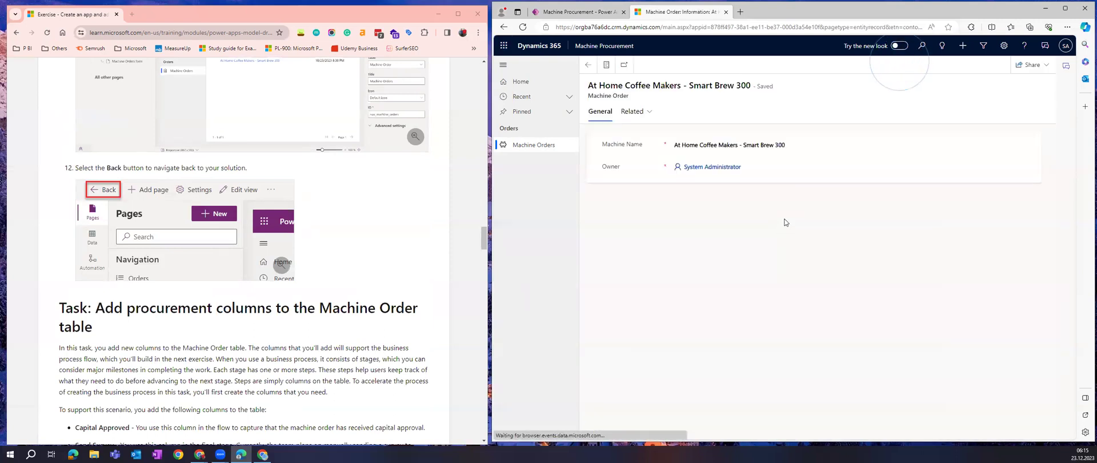
{"action": "left_click", "coordinate": [625, 112]}
{"action": "left_click", "coordinate": [626, 113]}
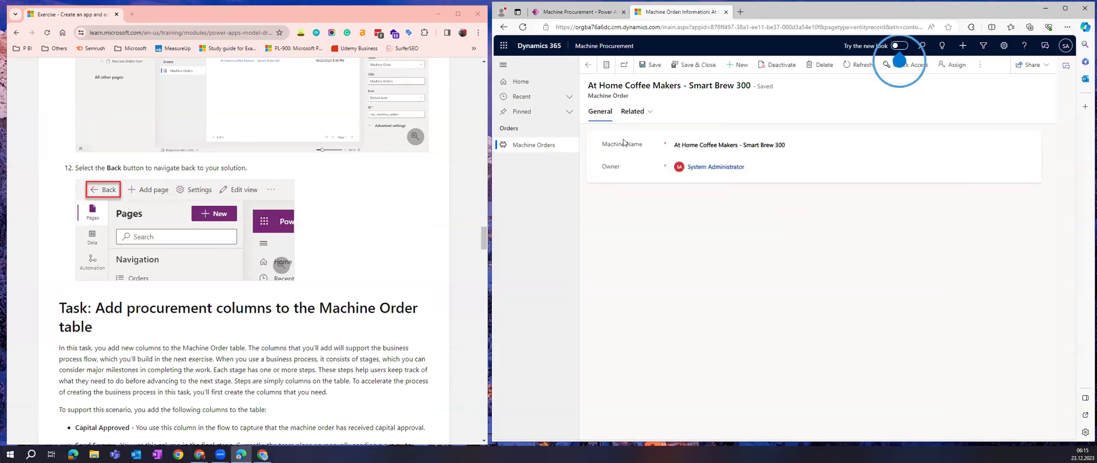
{"action": "left_click", "coordinate": [588, 65]}
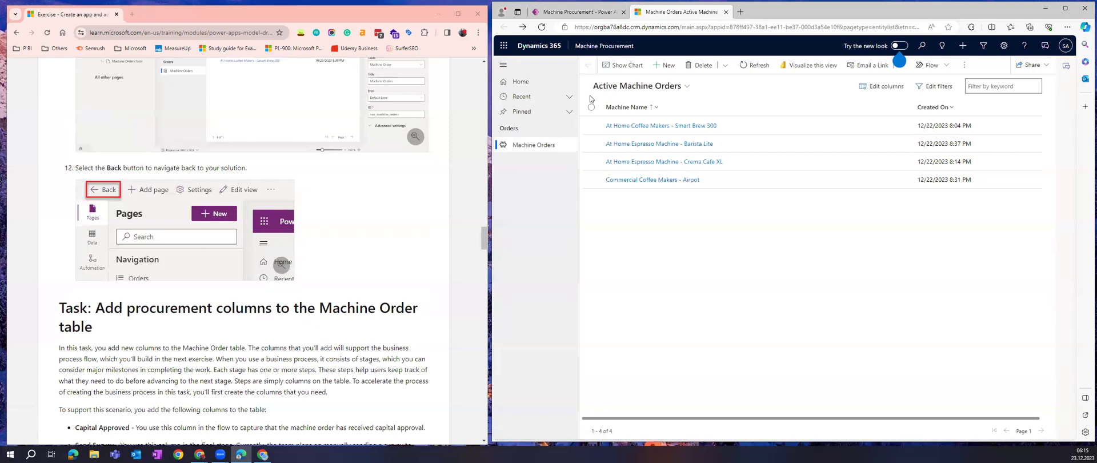
Start editing the Active Machine Orders columns and add Approval Status, Approved Date, Approver, Comments and Currency
{"action": "left_click", "coordinate": [884, 89]}
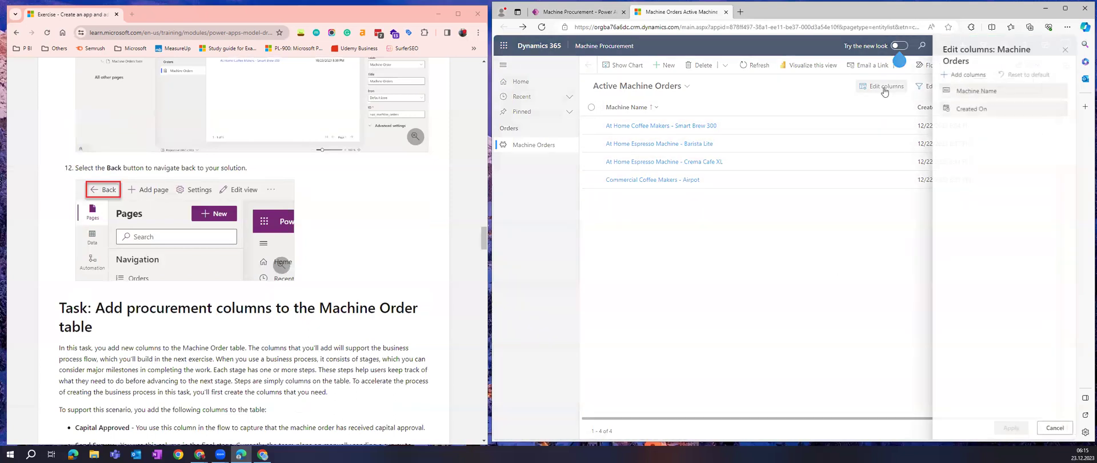
{"action": "left_click", "coordinate": [971, 74]}
{"action": "left_click", "coordinate": [969, 101]}
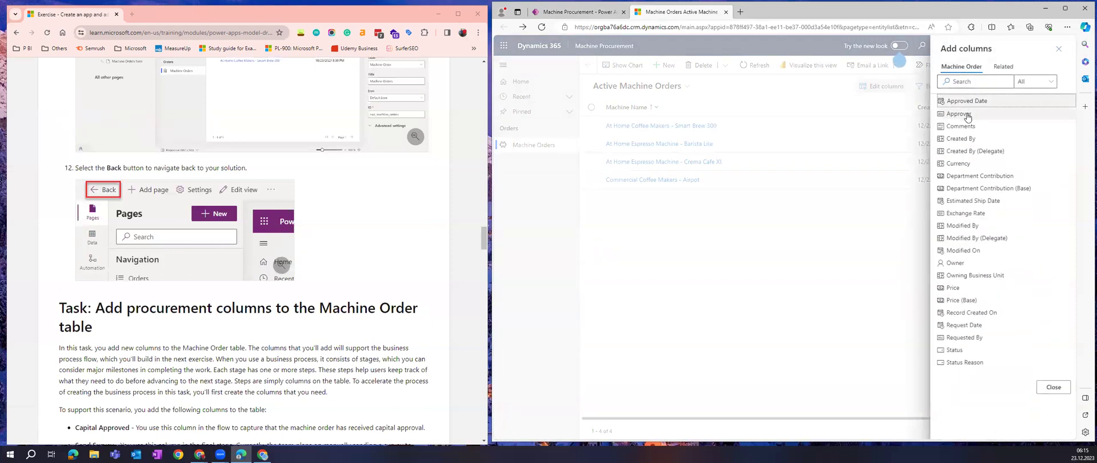
{"action": "left_click", "coordinate": [967, 101]}
{"action": "left_click", "coordinate": [966, 102]}
{"action": "left_click", "coordinate": [966, 103]}
{"action": "left_click", "coordinate": [967, 126]}
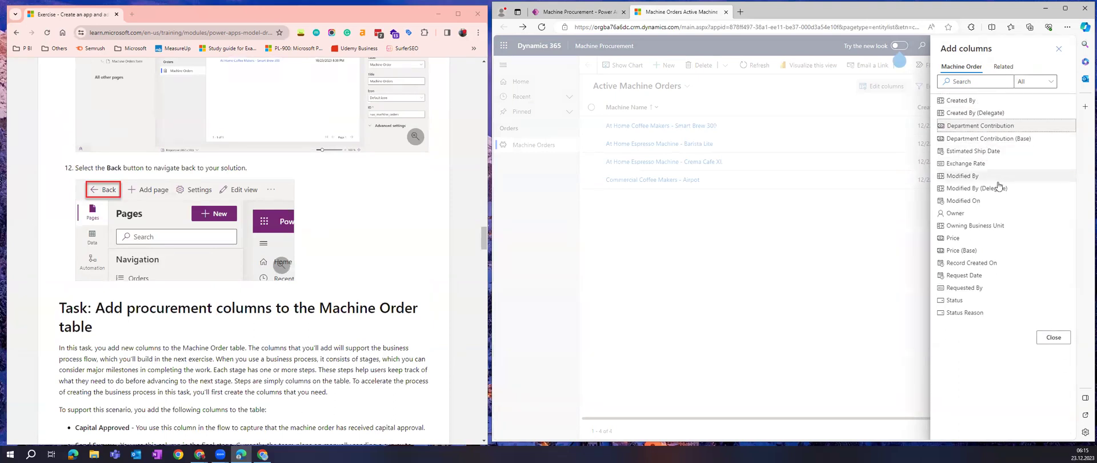
Add the Price, Request Date, Status and Status Reason columns and apply the column changes to the orders list
{"action": "left_click", "coordinate": [976, 239]}
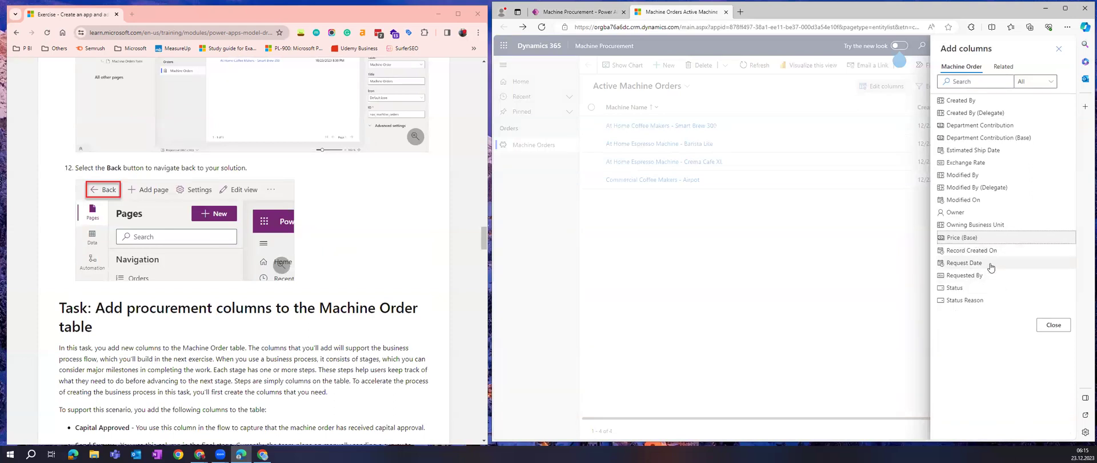
{"action": "left_click", "coordinate": [991, 264]}
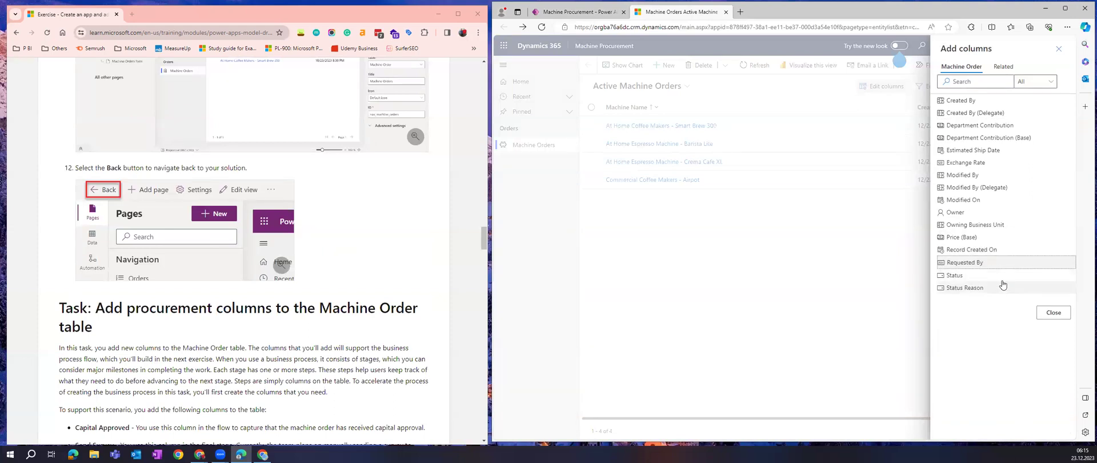
{"action": "left_click", "coordinate": [1005, 280]}
{"action": "left_click", "coordinate": [1005, 280]}
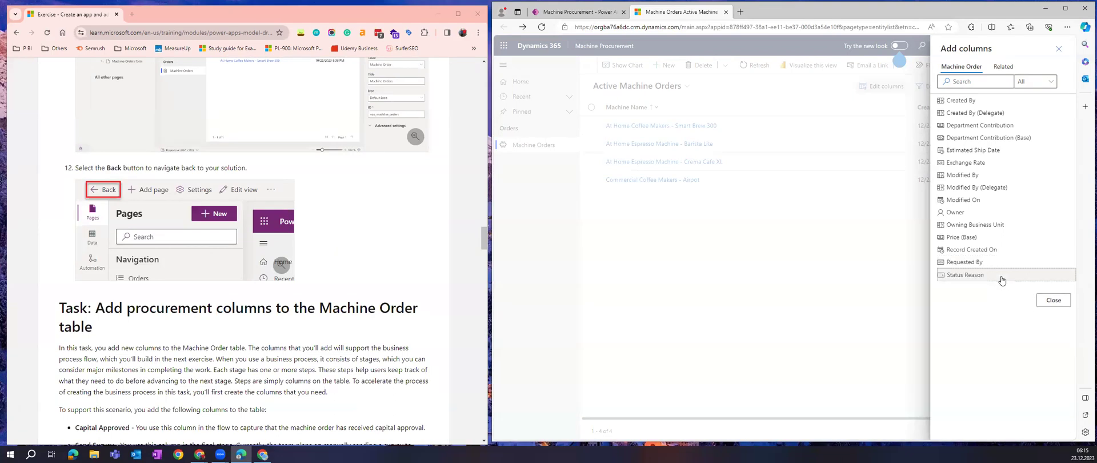
{"action": "left_click", "coordinate": [1053, 287]}
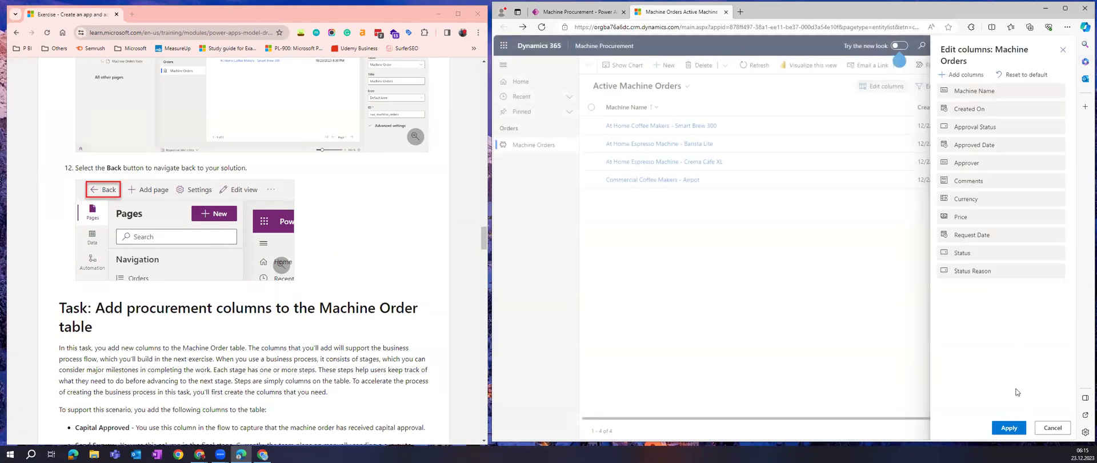
{"action": "left_click", "coordinate": [1010, 428]}
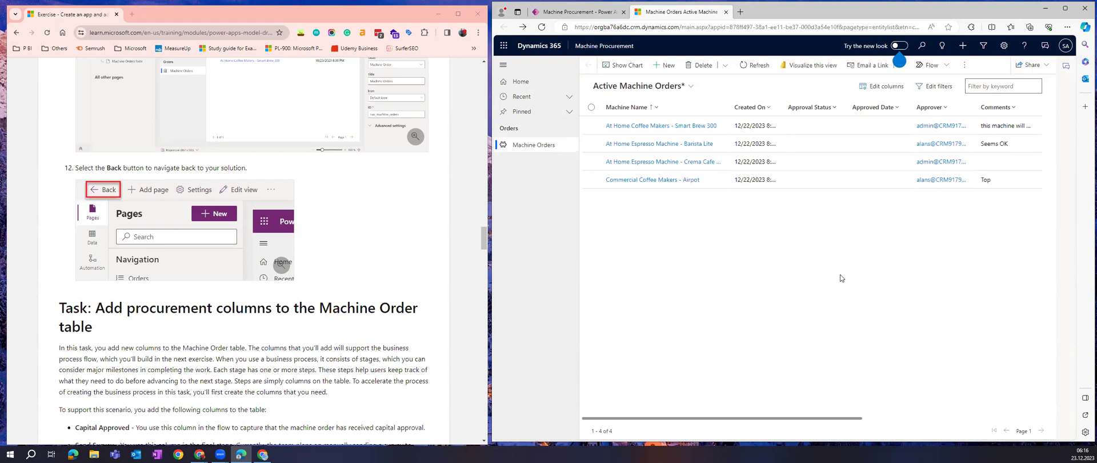
Return to the app designer and read the workshop task on adding procurement columns to the Machine Order table
{"action": "left_click_drag", "start_coordinate": [836, 418], "coordinate": [745, 375]}
{"action": "left_click_drag", "start_coordinate": [787, 42], "coordinate": [790, 43]}
{"action": "left_click", "coordinate": [557, 43]}
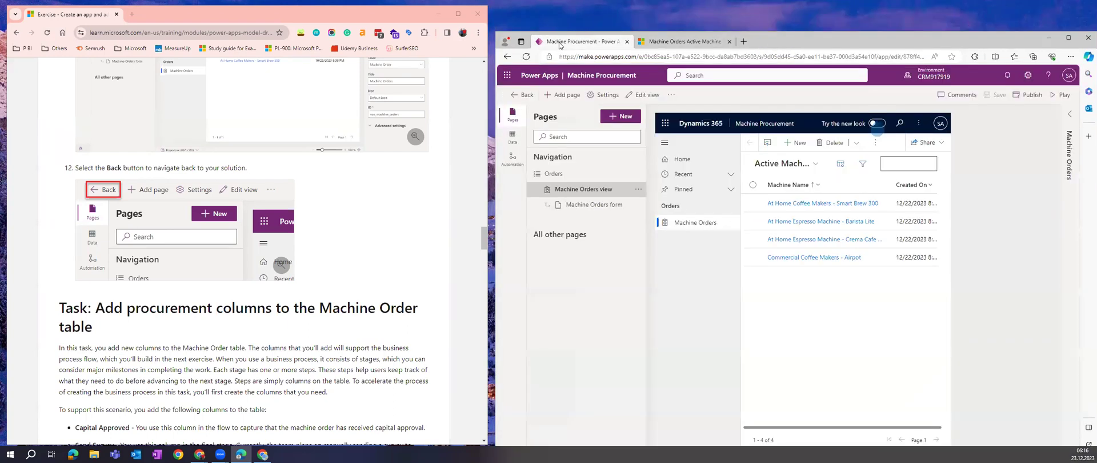
{"action": "scroll", "coordinate": [351, 204], "scroll_direction": "down", "scroll_amount": 2}
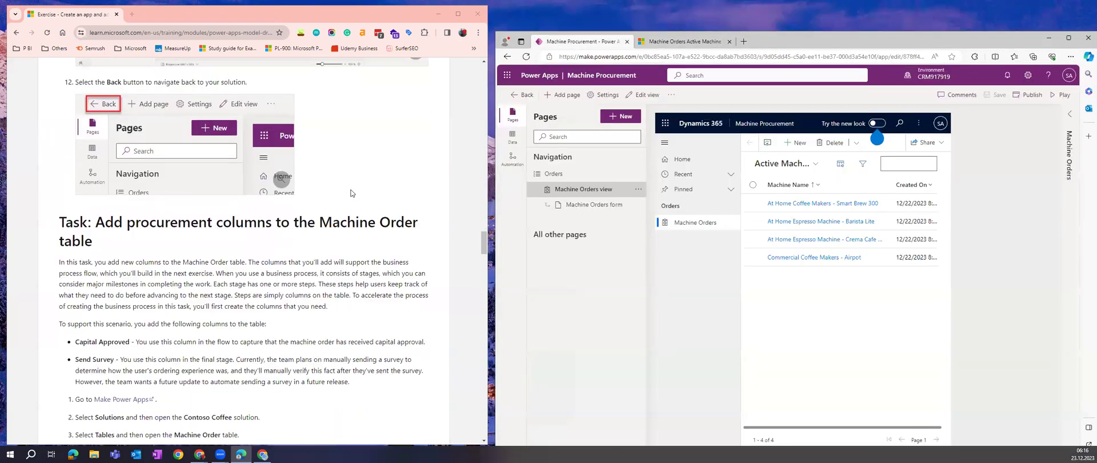
{"action": "scroll", "coordinate": [354, 189], "scroll_direction": "down", "scroll_amount": 1}
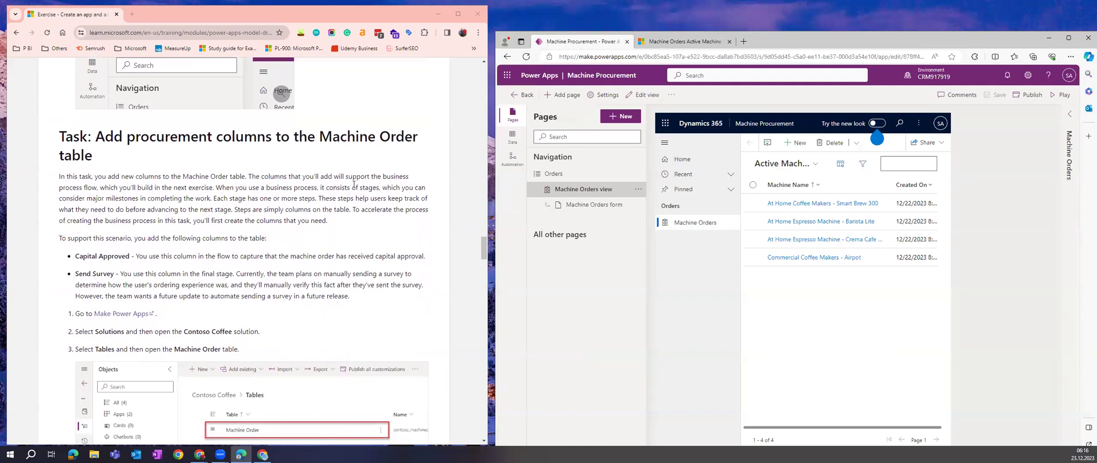
{"action": "scroll", "coordinate": [354, 183], "scroll_direction": "down", "scroll_amount": 1}
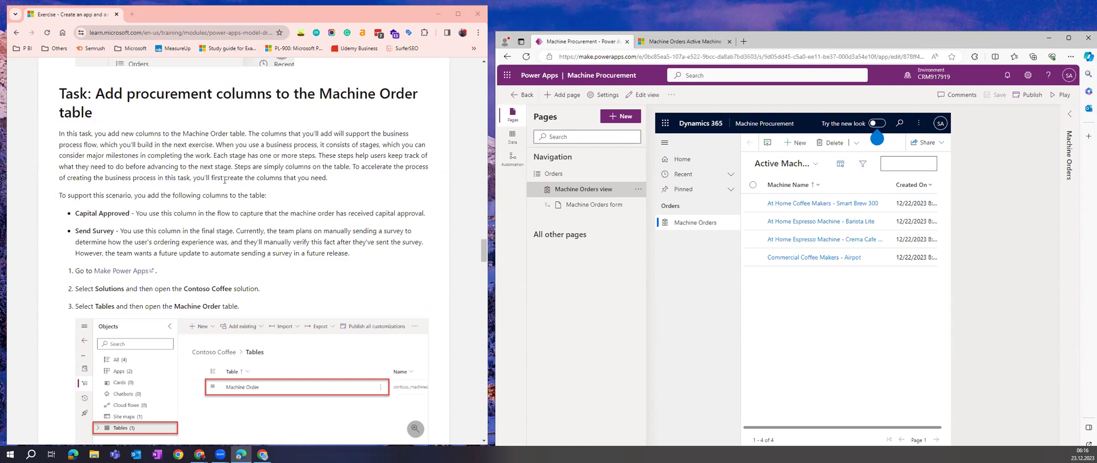
{"action": "scroll", "coordinate": [225, 180], "scroll_direction": "down", "scroll_amount": 2}
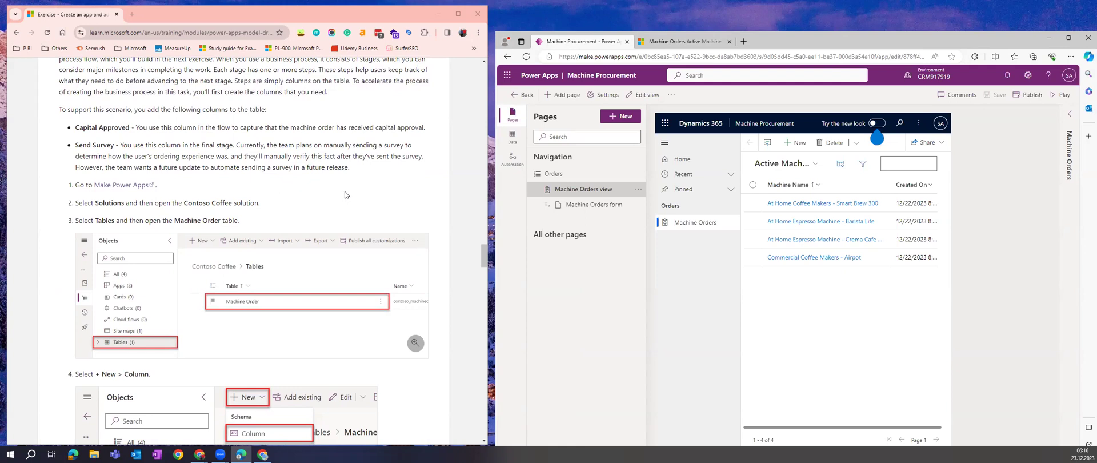
{"action": "scroll", "coordinate": [345, 195], "scroll_direction": "down", "scroll_amount": 2}
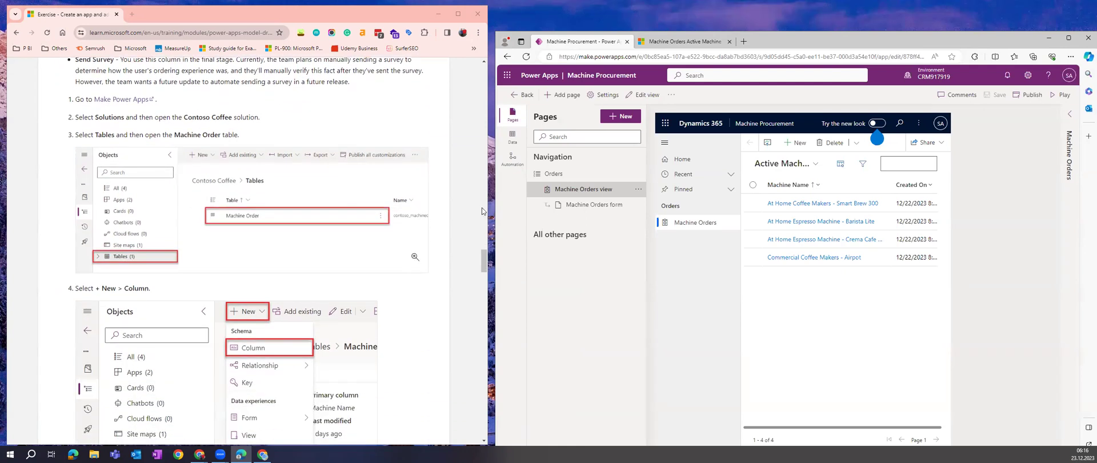
Go back to the Contoso Coffee solution and open the column list of the Machine Order table
{"action": "left_click", "coordinate": [524, 95]}
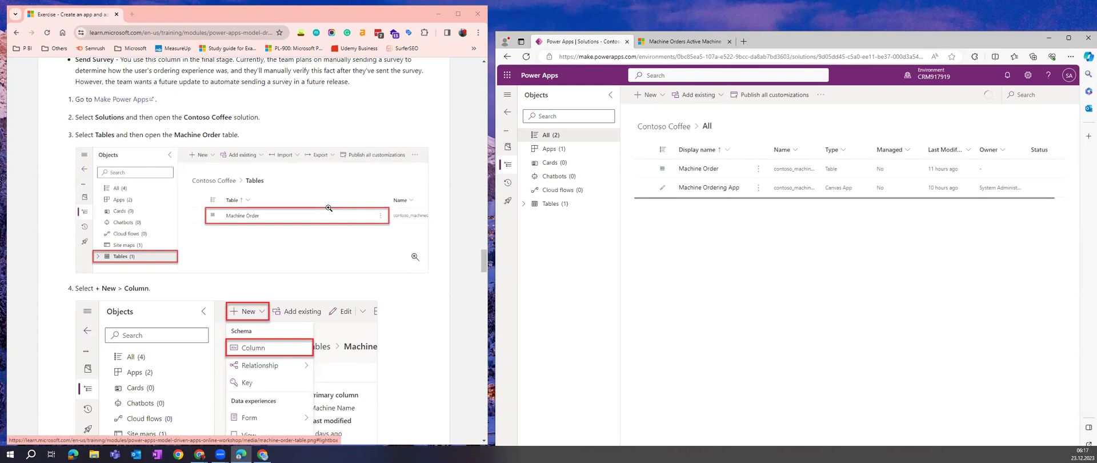
{"action": "left_click", "coordinate": [522, 206]}
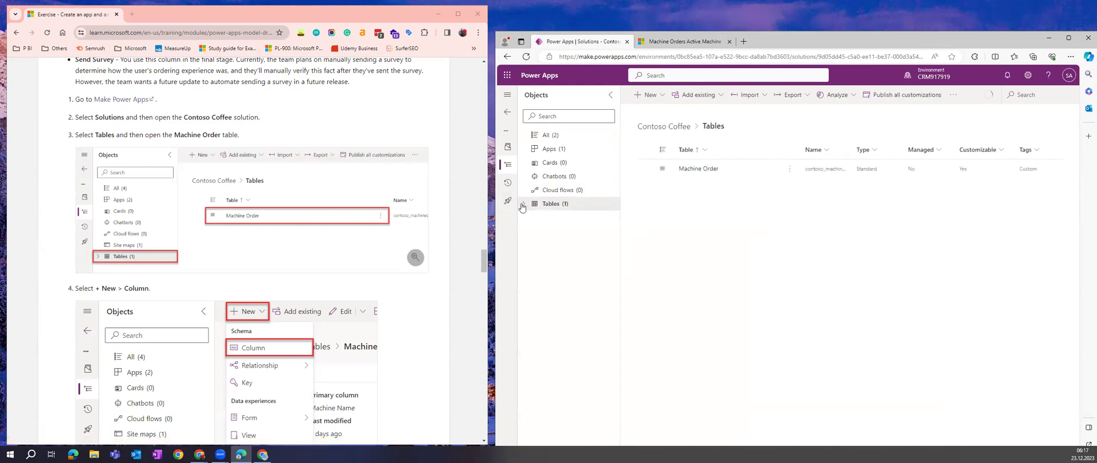
{"action": "scroll", "coordinate": [415, 257], "scroll_direction": "down", "scroll_amount": 1}
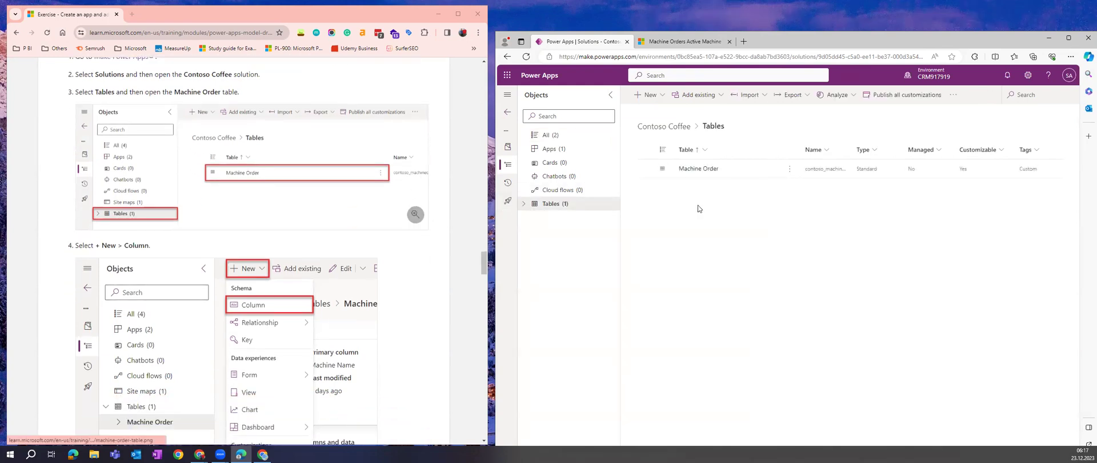
{"action": "left_click", "coordinate": [685, 170]}
{"action": "scroll", "coordinate": [373, 272], "scroll_direction": "down", "scroll_amount": 3}
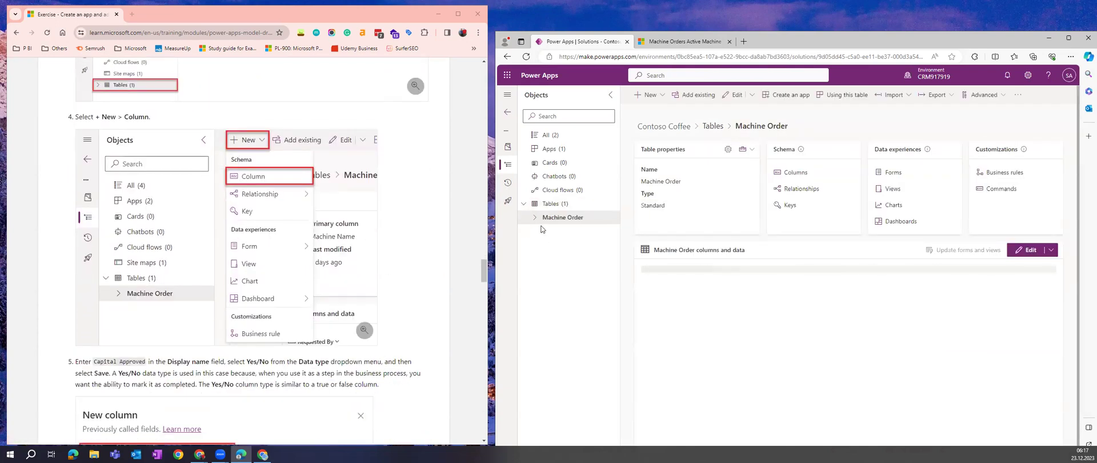
{"action": "left_click", "coordinate": [797, 172]}
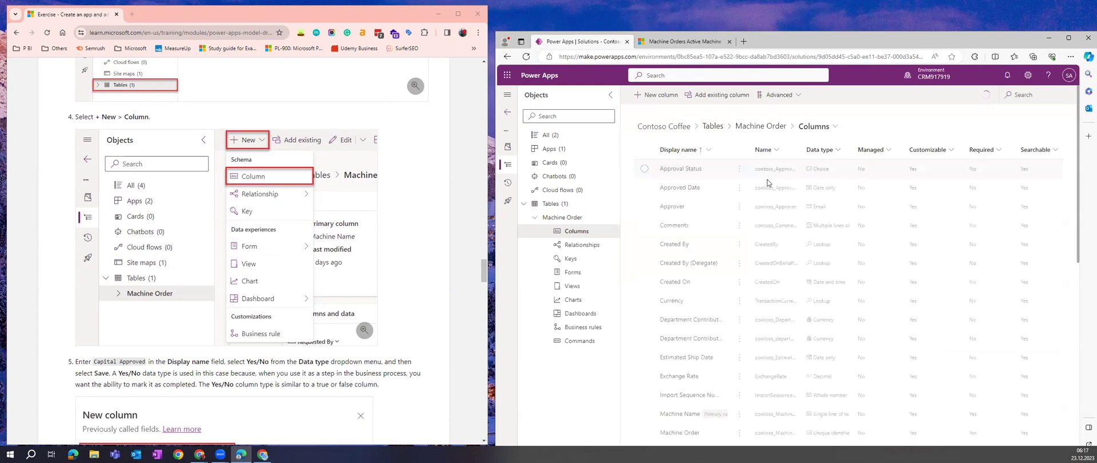
{"action": "scroll", "coordinate": [355, 247], "scroll_direction": "down", "scroll_amount": 1}
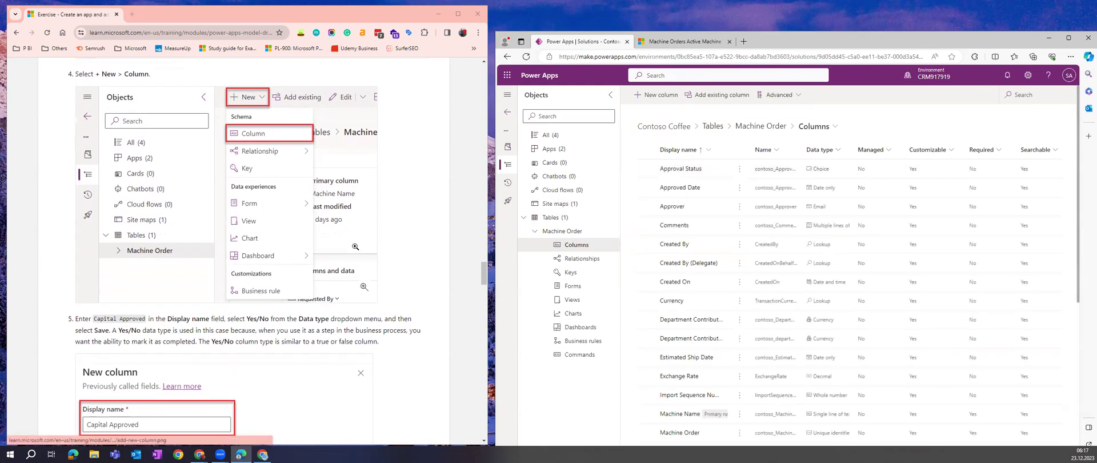
Start a new column with the display name "Capital Approved" and the data type Yes/no
{"action": "left_click", "coordinate": [664, 95]}
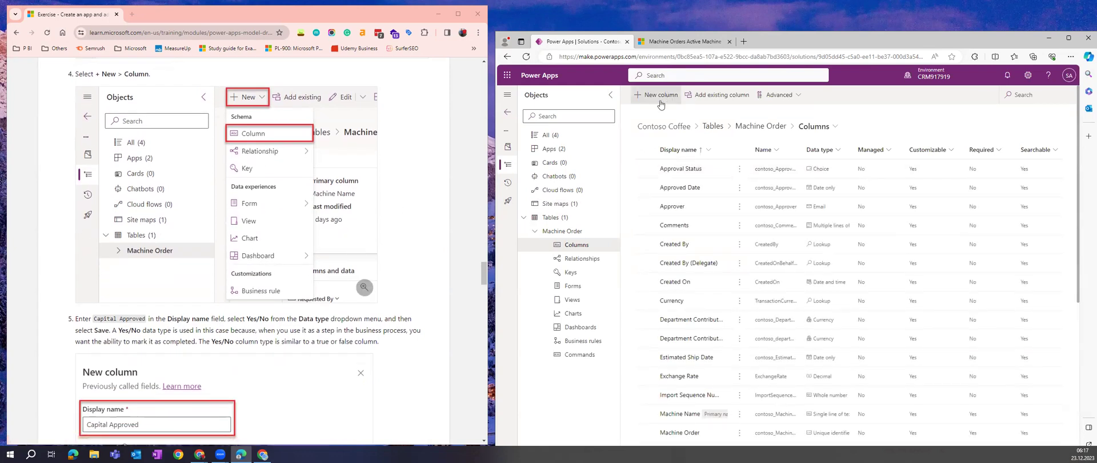
{"action": "scroll", "coordinate": [380, 250], "scroll_direction": "down", "scroll_amount": 3}
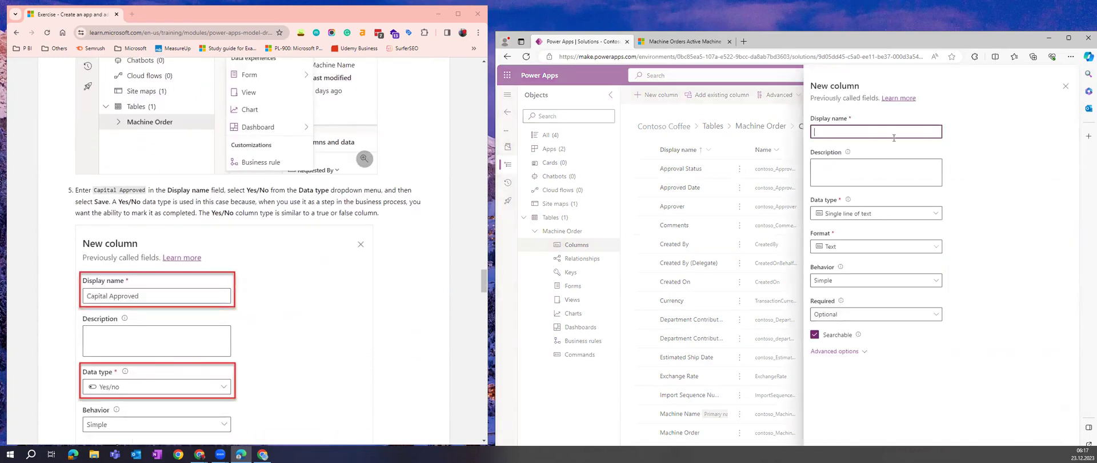
{"action": "type", "text": "Capital Approved"}
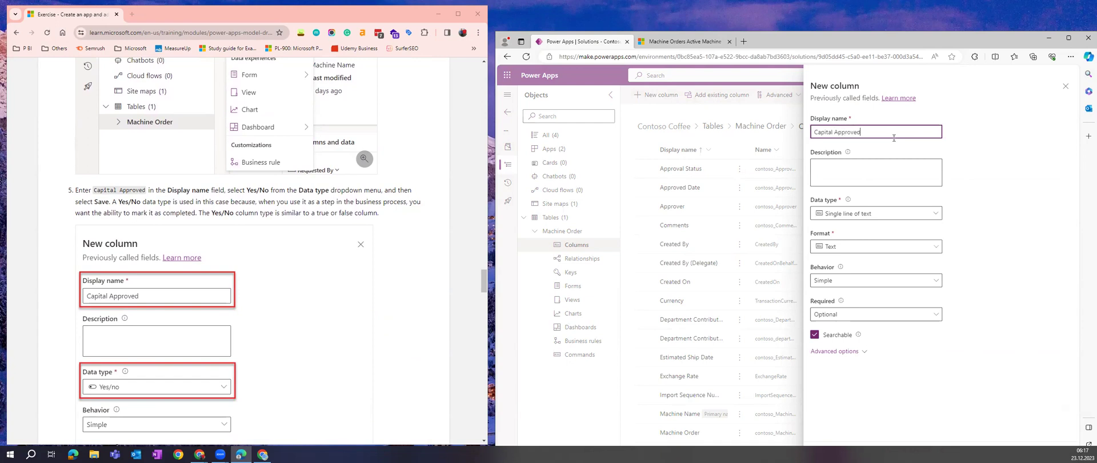
{"action": "left_click", "coordinate": [866, 213]}
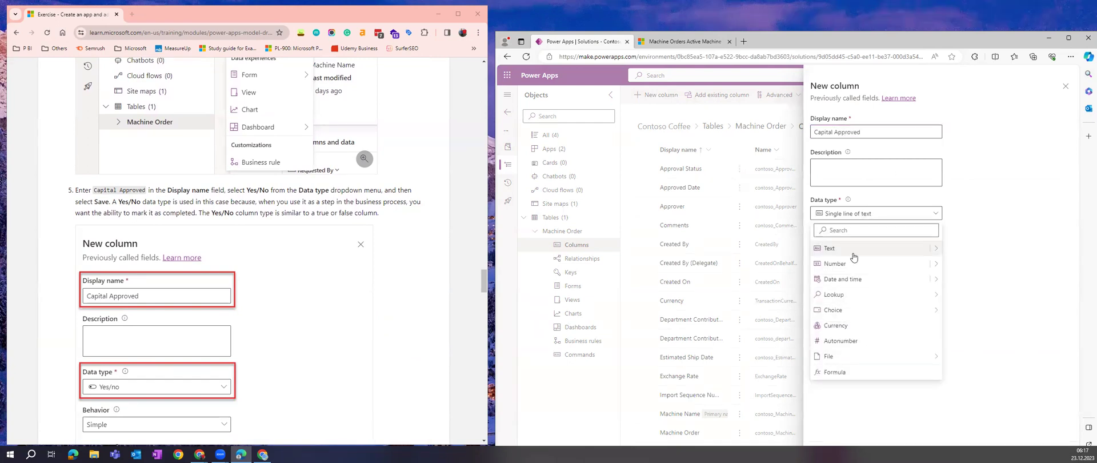
{"action": "mouse_move", "coordinate": [852, 308]}
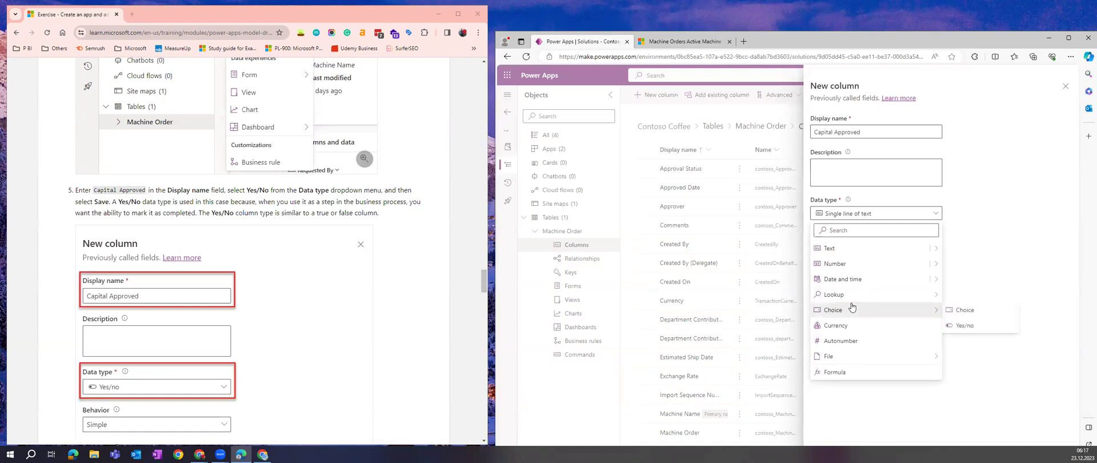
{"action": "left_click", "coordinate": [971, 325]}
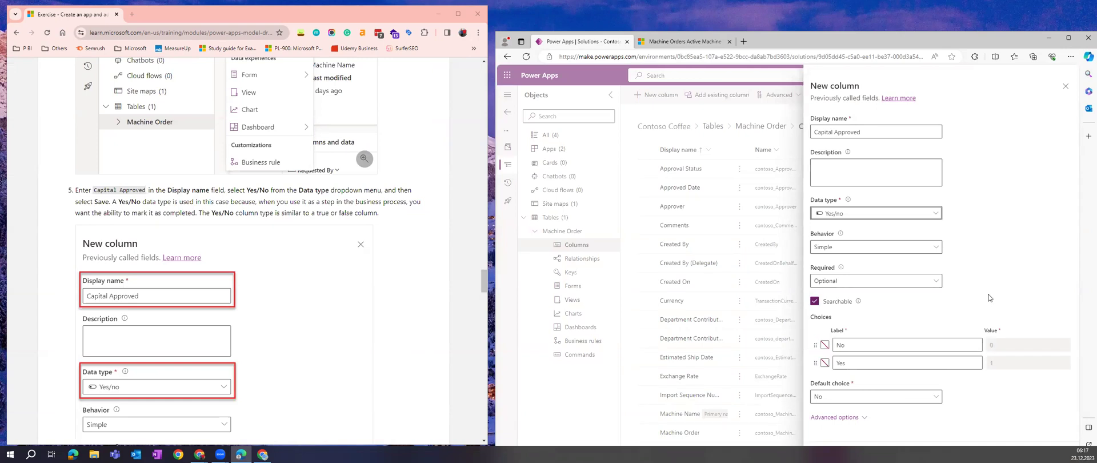
Move the Power Apps browser window up so the whole column form fits on screen, and save the Capital Approved column
{"action": "scroll", "coordinate": [401, 281], "scroll_direction": "down", "scroll_amount": 5}
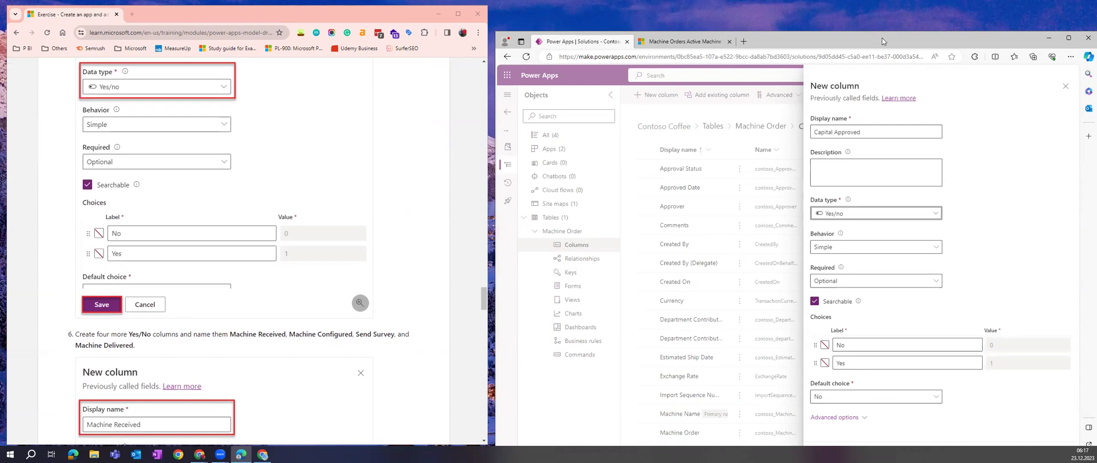
{"action": "left_click_drag", "start_coordinate": [882, 41], "coordinate": [887, 11]}
{"action": "left_click", "coordinate": [837, 425]}
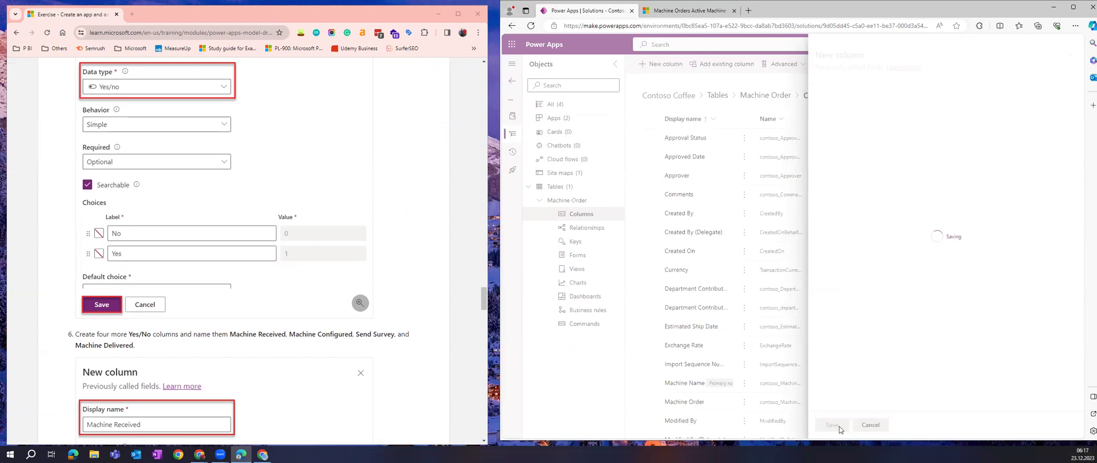
Following workshop task 6, add a Machine Received column with the data type Yes/no to the Machine Order table and save it
{"action": "scroll", "coordinate": [328, 280], "scroll_direction": "down", "scroll_amount": 2}
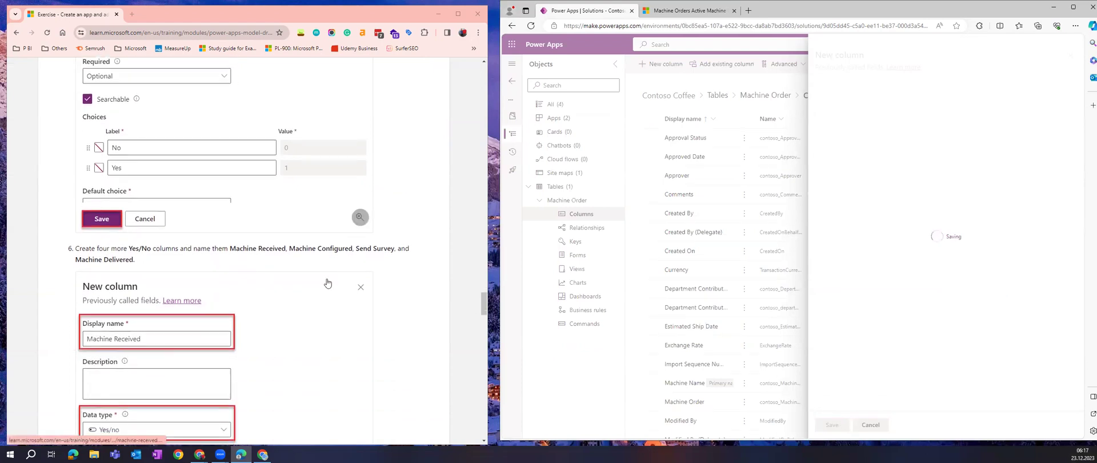
{"action": "scroll", "coordinate": [327, 283], "scroll_direction": "down", "scroll_amount": 1}
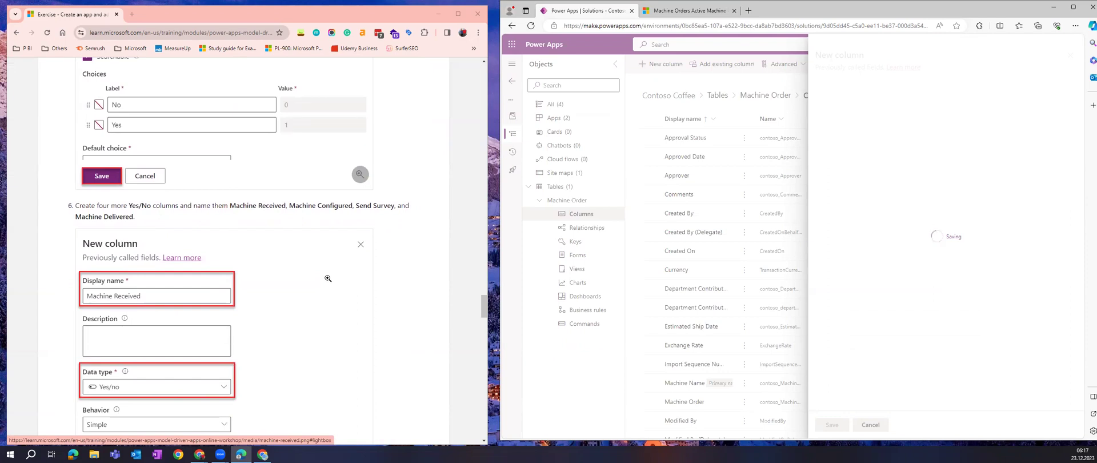
{"action": "scroll", "coordinate": [328, 278], "scroll_direction": "down", "scroll_amount": 2}
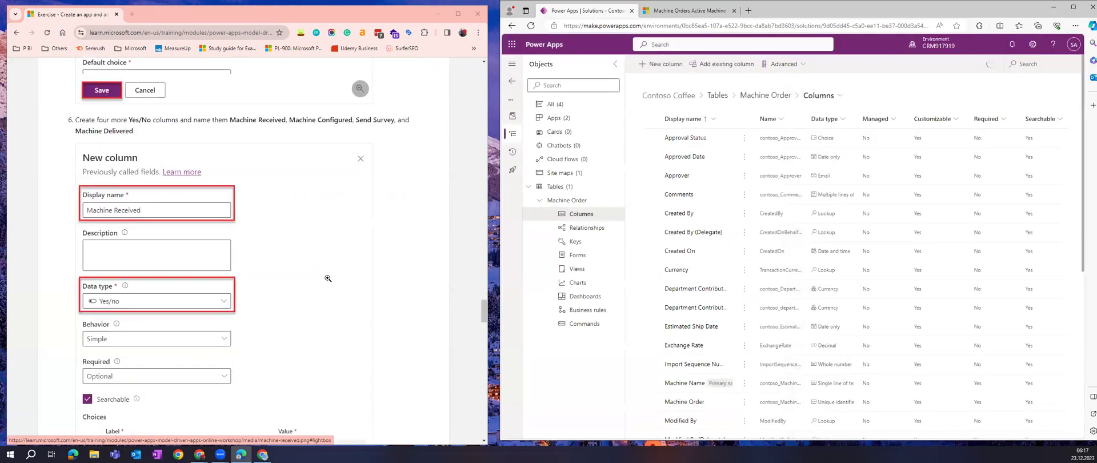
{"action": "scroll", "coordinate": [385, 230], "scroll_direction": "down", "scroll_amount": 3}
{"action": "scroll", "coordinate": [385, 229], "scroll_direction": "down", "scroll_amount": 5}
{"action": "left_click", "coordinate": [660, 64]}
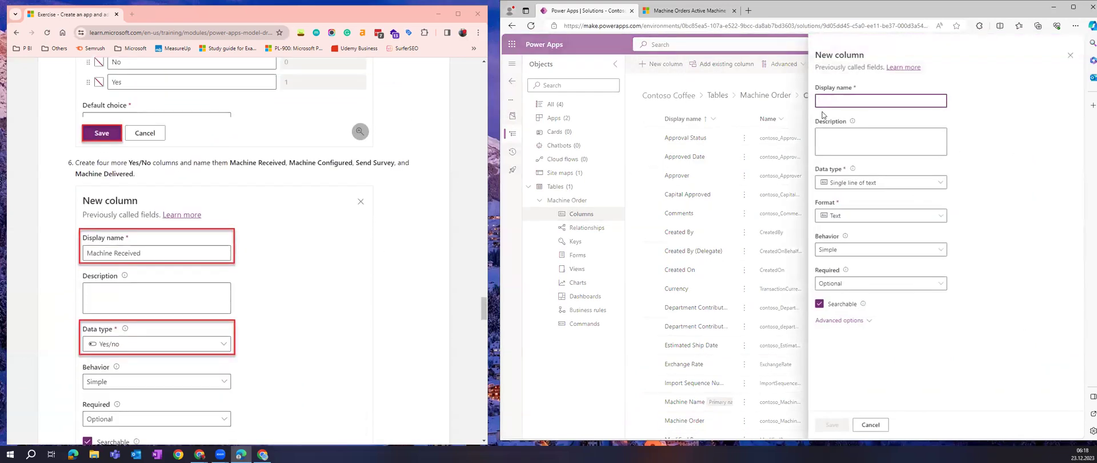
{"action": "type", "text": "Machine Received"}
{"action": "left_click", "coordinate": [854, 189]}
{"action": "mouse_move", "coordinate": [845, 264]}
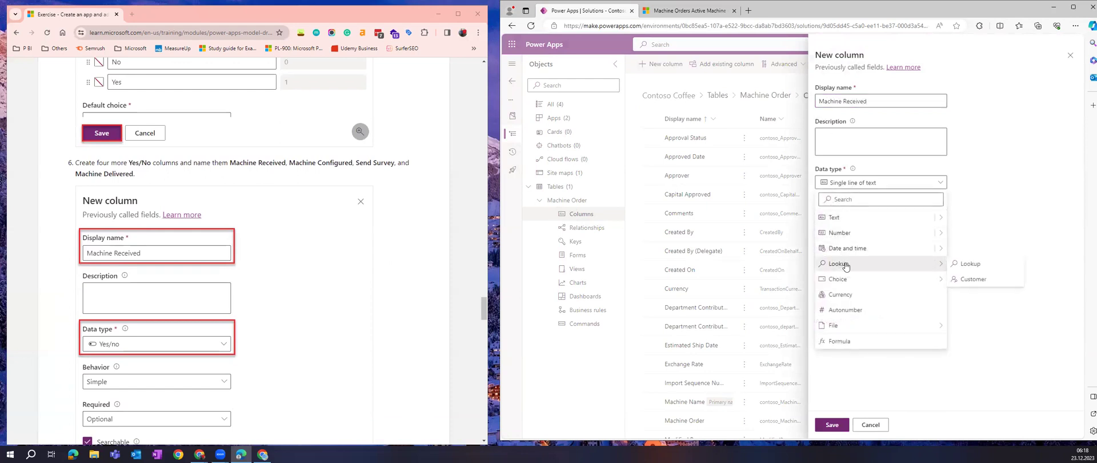
{"action": "mouse_move", "coordinate": [845, 280]}
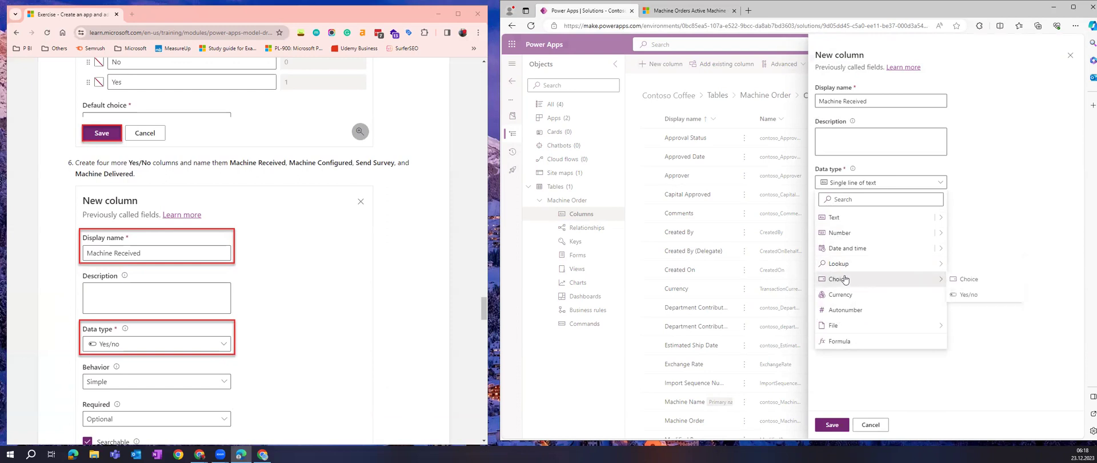
{"action": "left_click", "coordinate": [995, 299]}
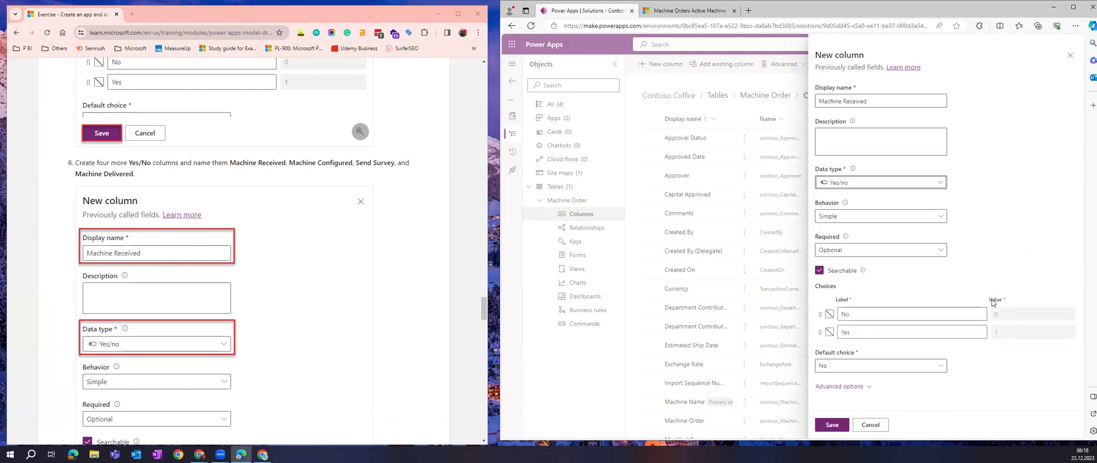
{"action": "left_click", "coordinate": [836, 424]}
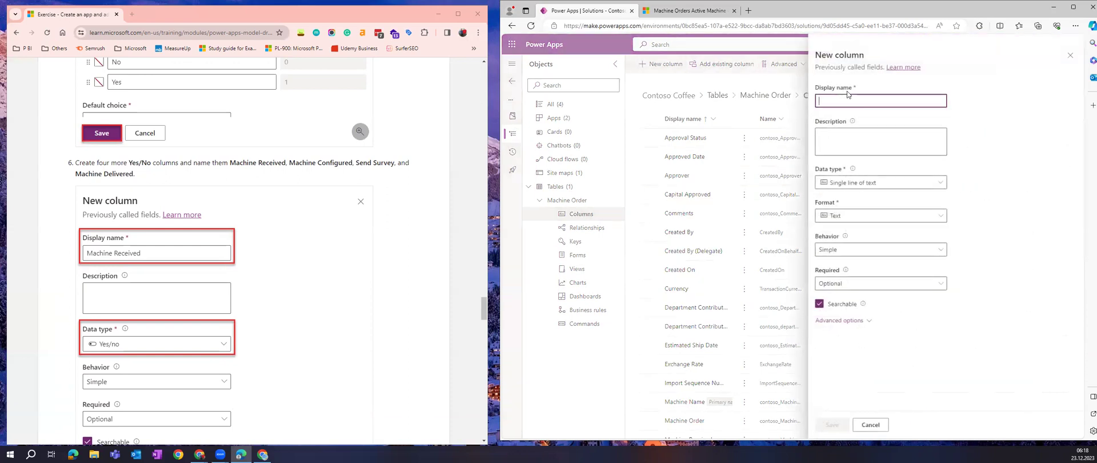
Add a Machine Configured column with the data type Yes/no to the Machine Order table and save it
{"action": "type", "text": "Machine"}
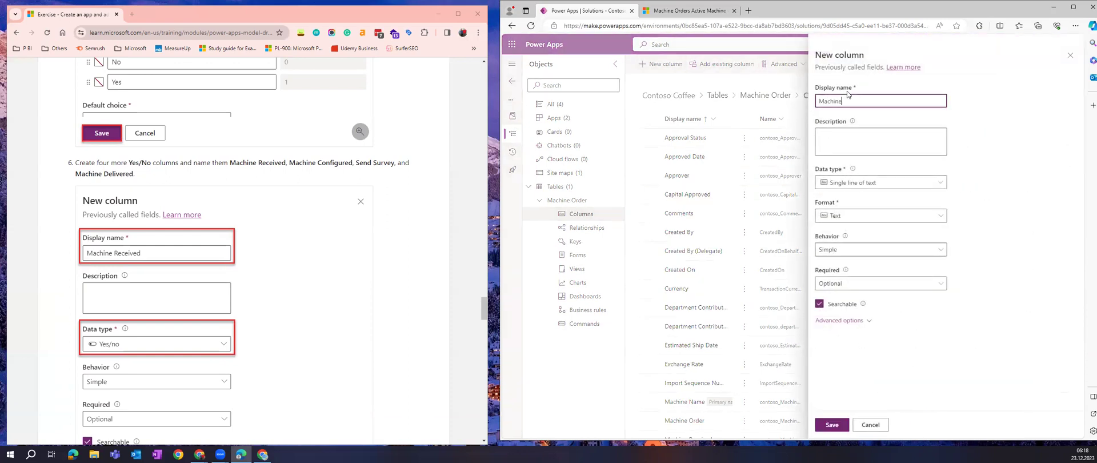
{"action": "type", "text": " Configured"}
{"action": "left_click", "coordinate": [857, 182]}
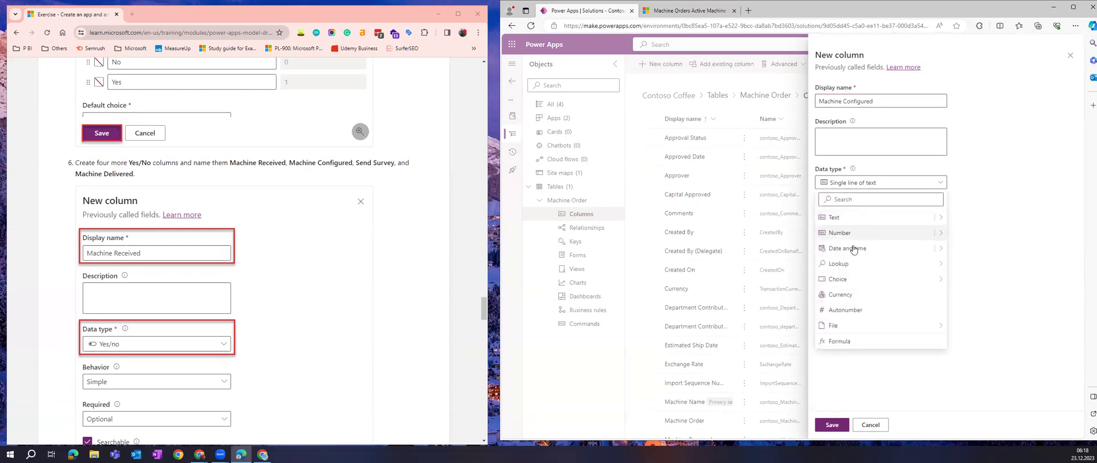
{"action": "mouse_move", "coordinate": [848, 269]}
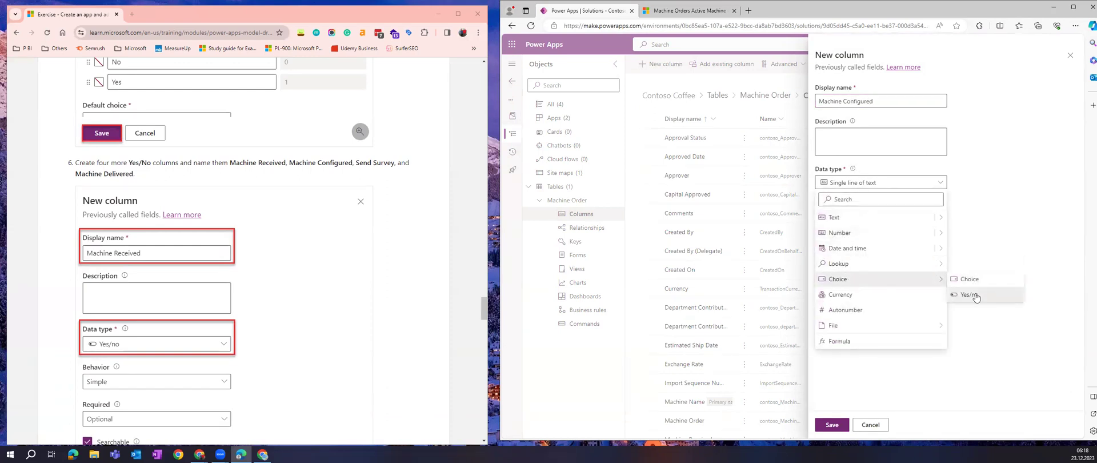
{"action": "left_click", "coordinate": [977, 293]}
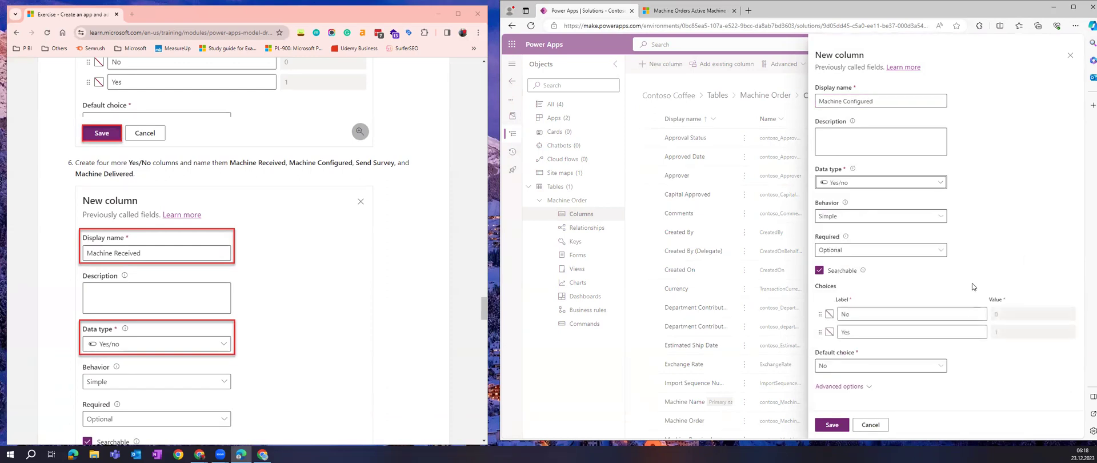
{"action": "left_click", "coordinate": [838, 425]}
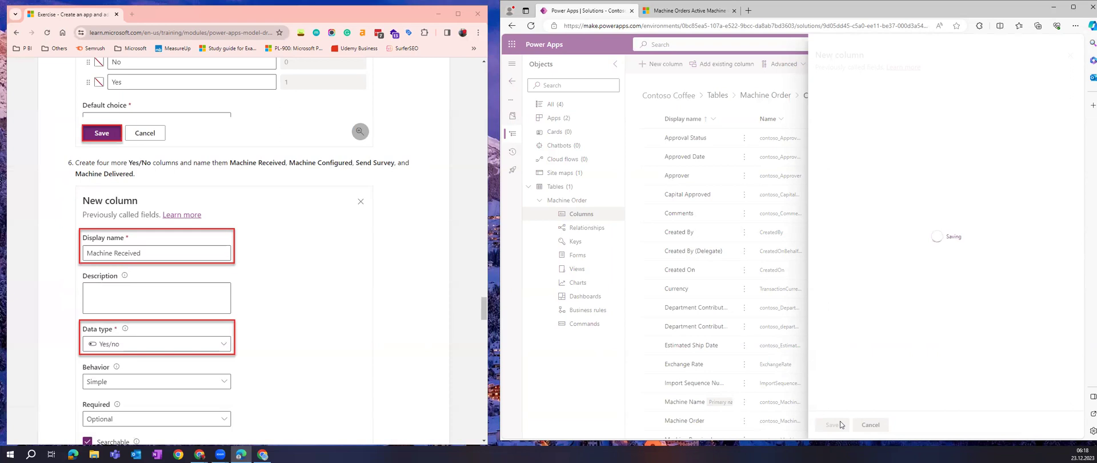
Add a Send Survey column with the data type Yes/no to the Machine Order table and save it
{"action": "left_click", "coordinate": [666, 68]}
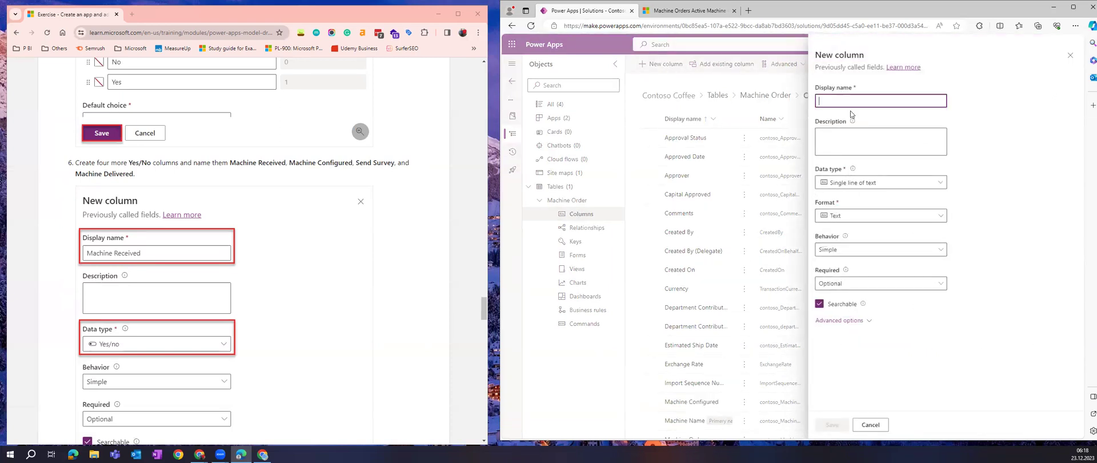
{"action": "type", "text": "Send Survey"}
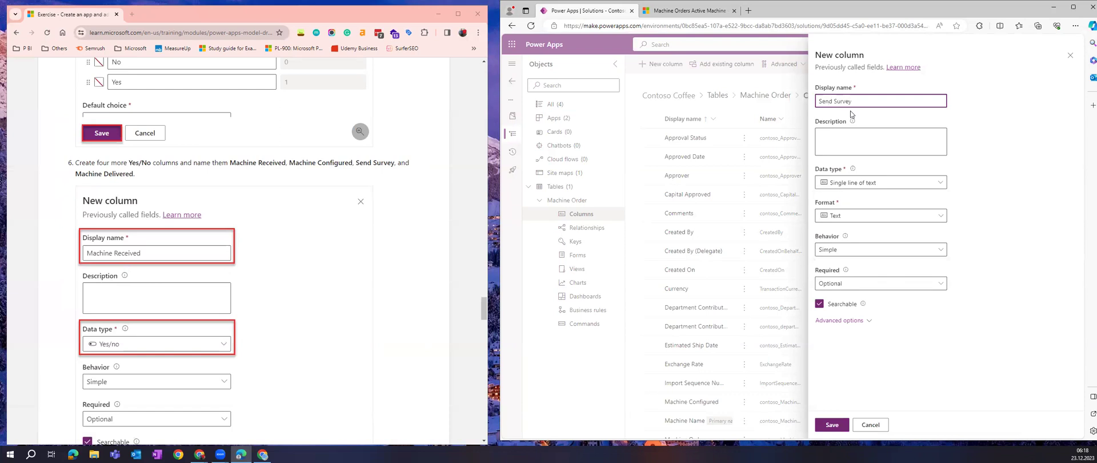
{"action": "left_click", "coordinate": [857, 185]}
{"action": "mouse_move", "coordinate": [854, 267]}
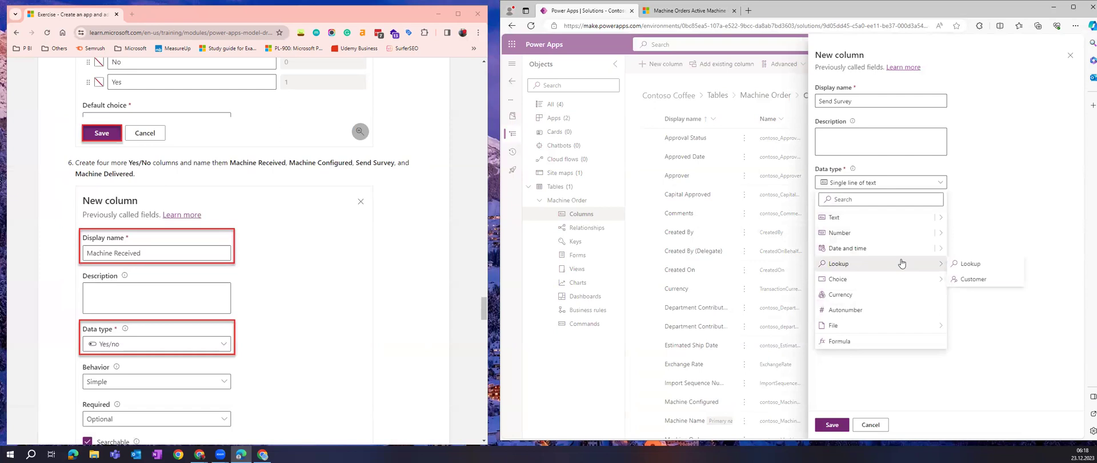
{"action": "left_click", "coordinate": [983, 298]}
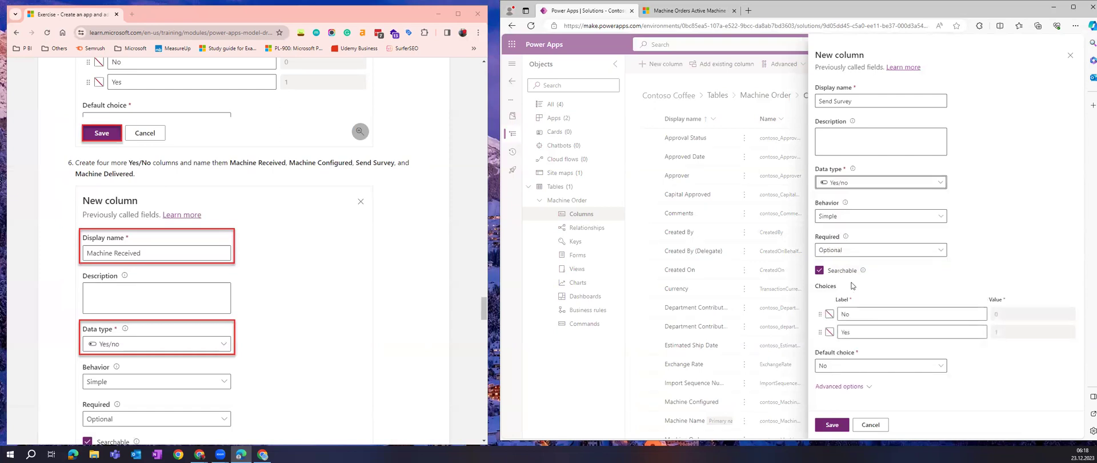
{"action": "left_click", "coordinate": [832, 427]}
Add a Machine Delivered column with the data type Yes/no to the Machine Order table and save it
{"action": "scroll", "coordinate": [352, 261], "scroll_direction": "down", "scroll_amount": 1}
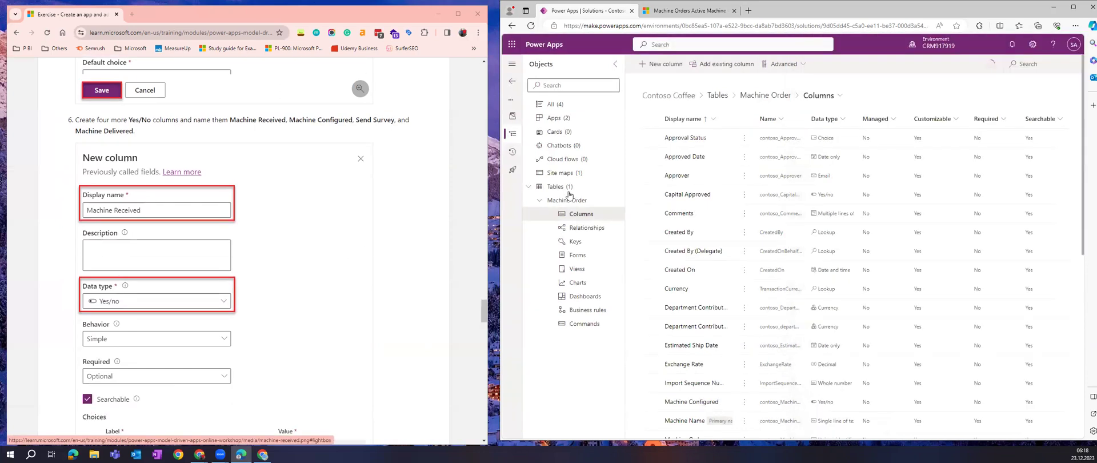
{"action": "left_click", "coordinate": [663, 65]}
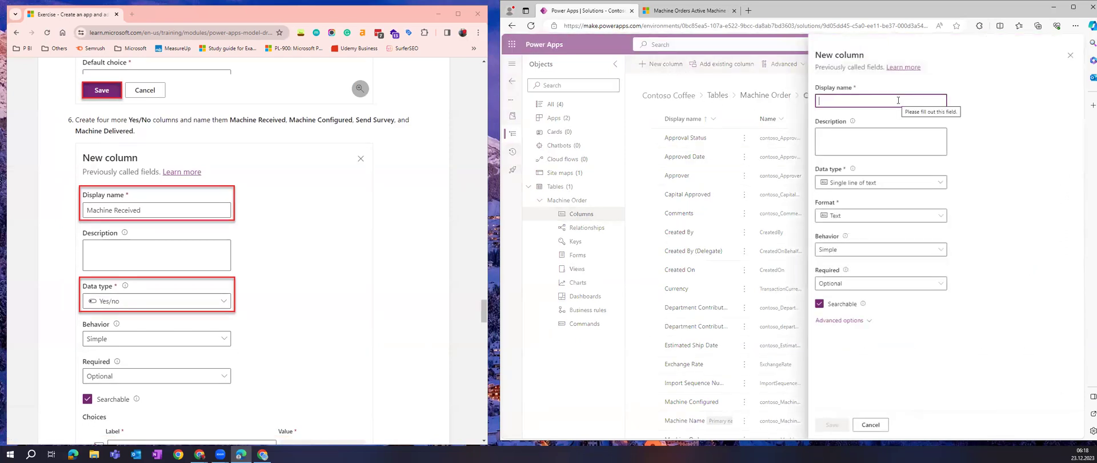
{"action": "type", "text": "Machine Delivered"}
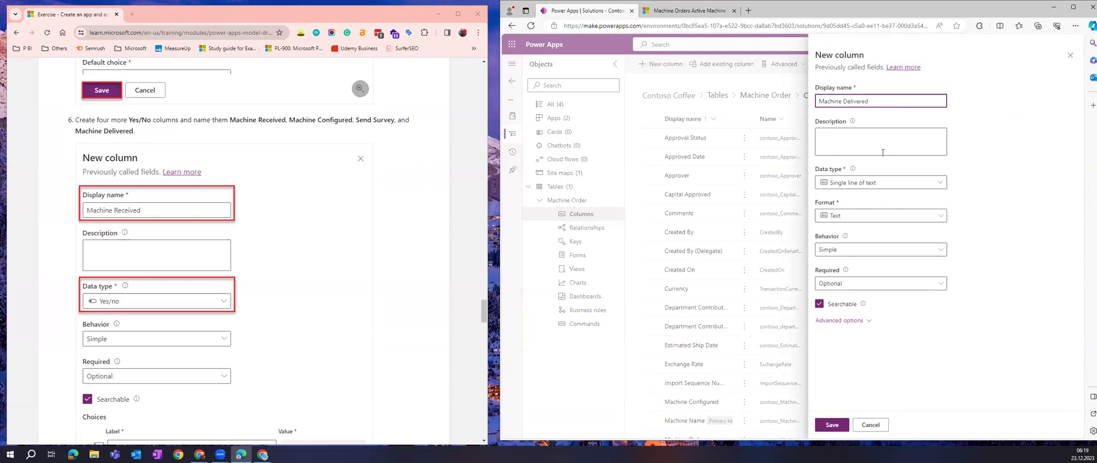
{"action": "left_click", "coordinate": [880, 183]}
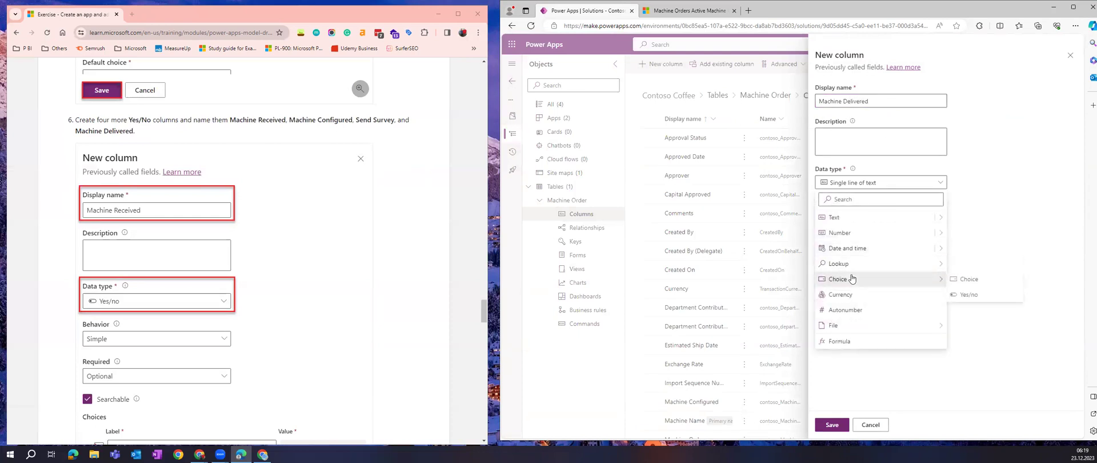
{"action": "left_click", "coordinate": [966, 295]}
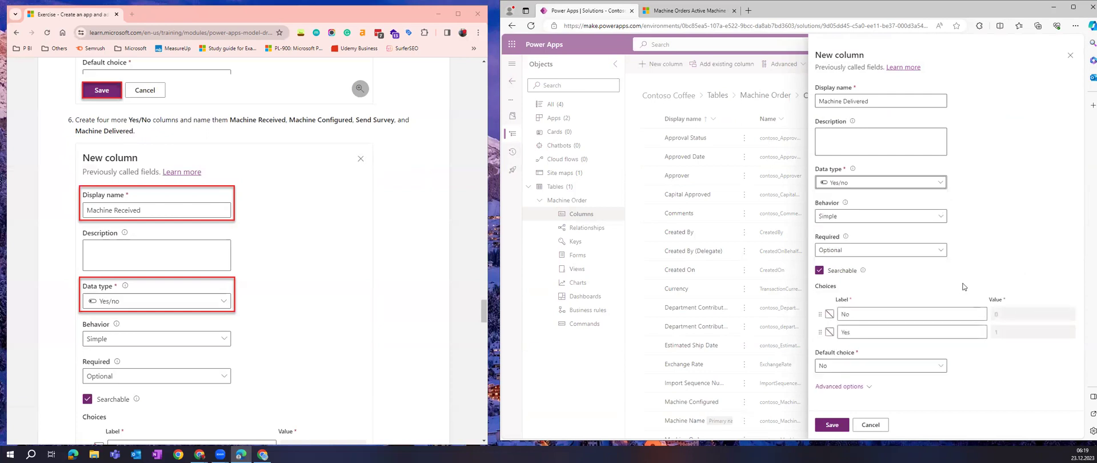
{"action": "left_click", "coordinate": [834, 429]}
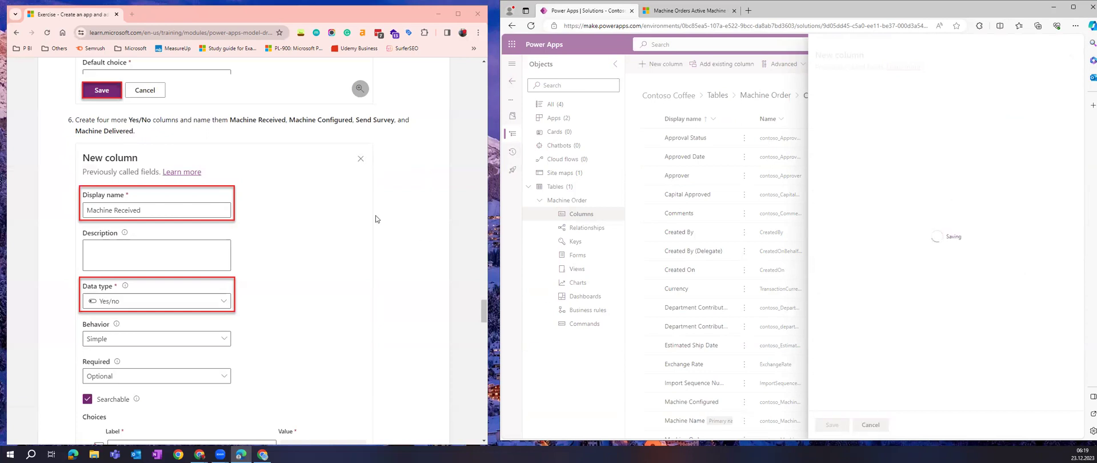
Following workshop task 7, add a Supplier Order ID column, keeping the Single line of text data type and Text format, and save it
{"action": "scroll", "coordinate": [375, 220], "scroll_direction": "down", "scroll_amount": 5}
{"action": "scroll", "coordinate": [376, 219], "scroll_direction": "down", "scroll_amount": 5}
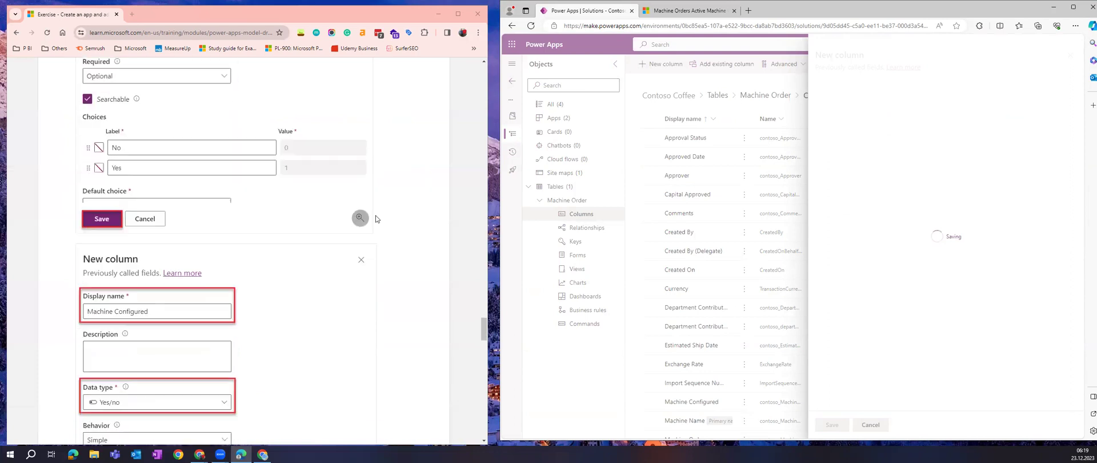
{"action": "scroll", "coordinate": [375, 219], "scroll_direction": "down", "scroll_amount": 1}
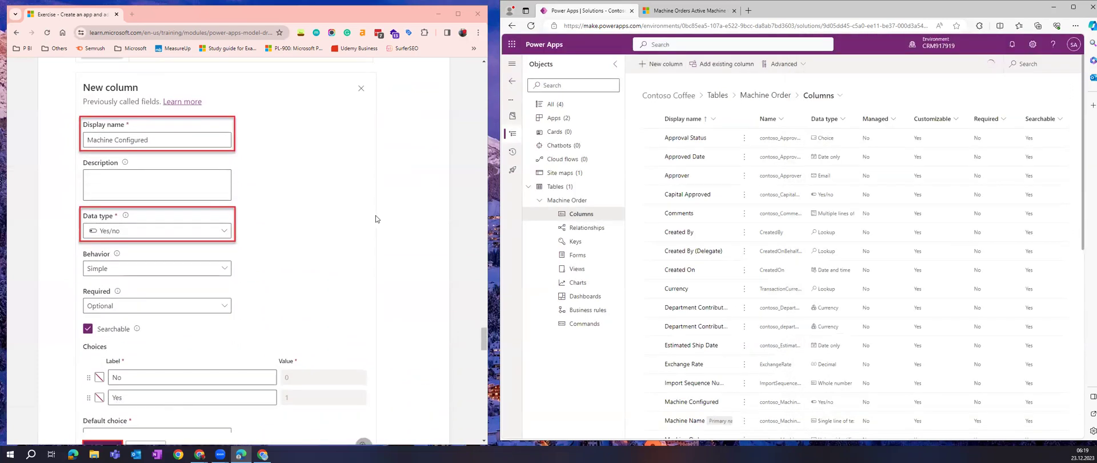
{"action": "scroll", "coordinate": [376, 219], "scroll_direction": "down", "scroll_amount": 1}
{"action": "scroll", "coordinate": [377, 219], "scroll_direction": "down", "scroll_amount": 2}
{"action": "scroll", "coordinate": [376, 219], "scroll_direction": "up", "scroll_amount": 2}
{"action": "scroll", "coordinate": [378, 219], "scroll_direction": "down", "scroll_amount": 4}
{"action": "scroll", "coordinate": [377, 219], "scroll_direction": "down", "scroll_amount": 9}
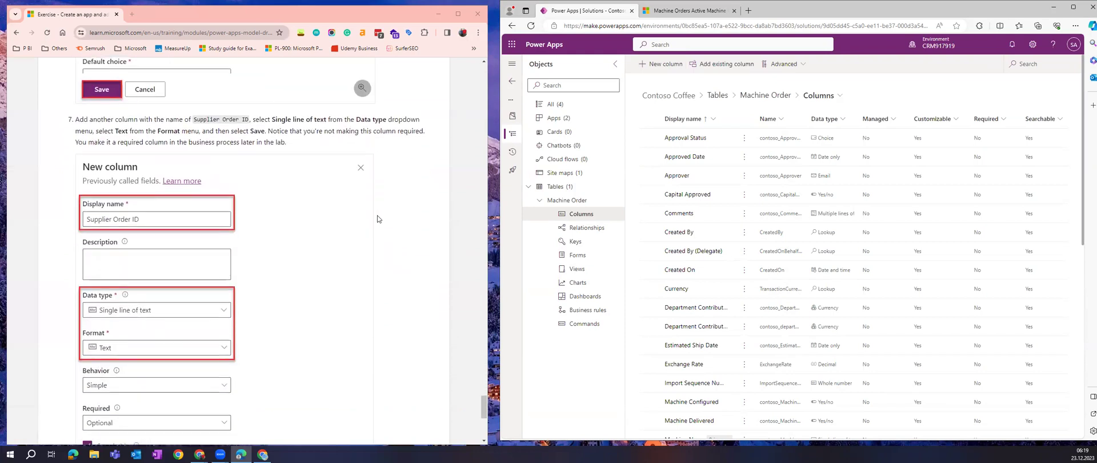
{"action": "left_click", "coordinate": [667, 65]}
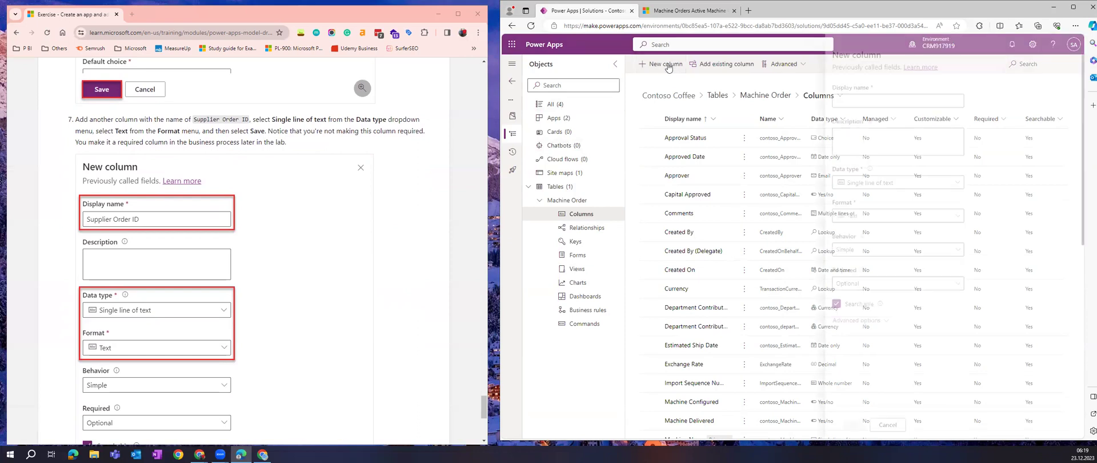
{"action": "type", "text": "Sup"}
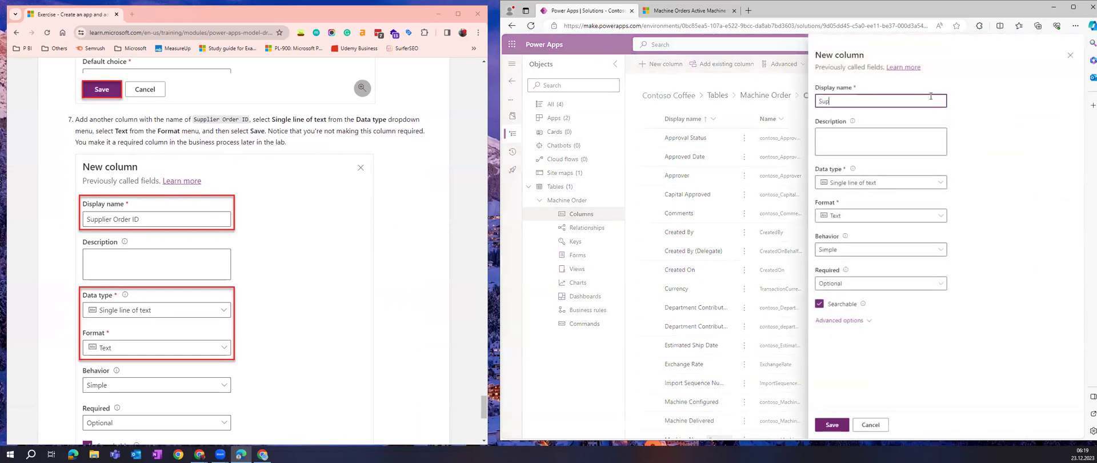
{"action": "type", "text": "plier Order ID"}
{"action": "left_click", "coordinate": [826, 423]}
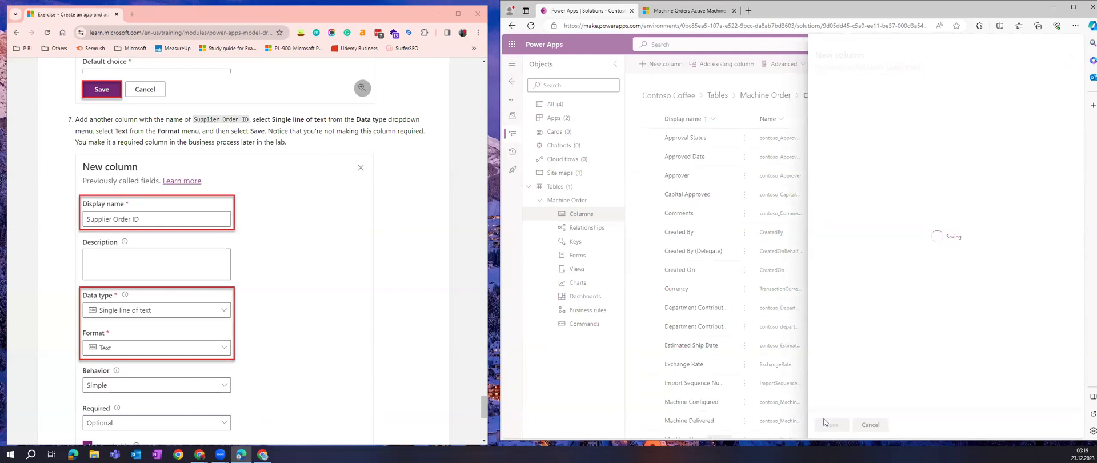
Continue to the next workshop unit, "Exercise - Add a business process flow", and read its introduction
{"action": "scroll", "coordinate": [379, 220], "scroll_direction": "down", "scroll_amount": 2}
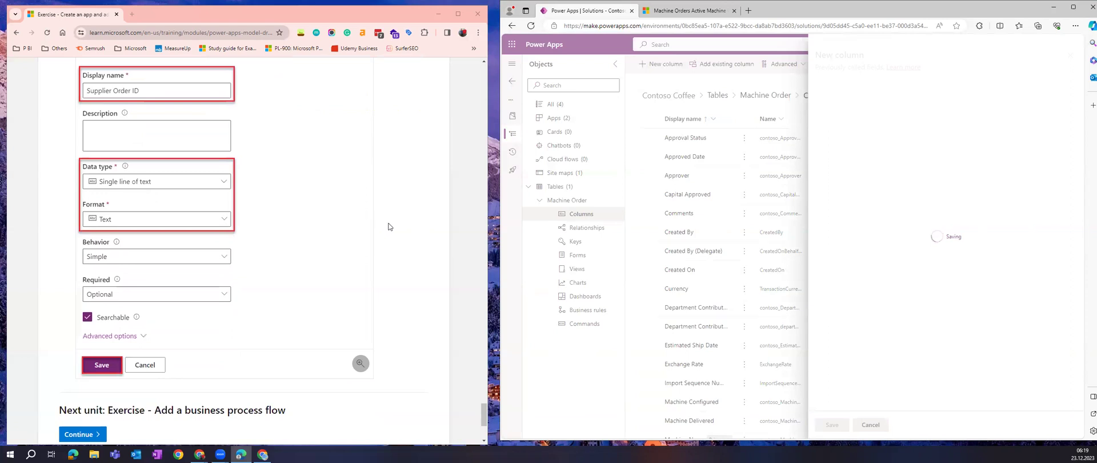
{"action": "scroll", "coordinate": [398, 227], "scroll_direction": "down", "scroll_amount": 3}
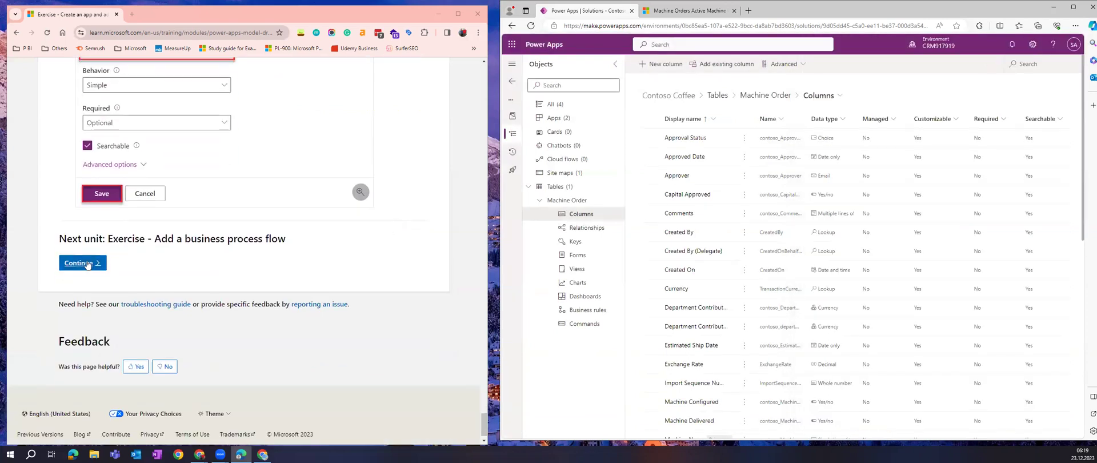
{"action": "left_click", "coordinate": [256, 238]}
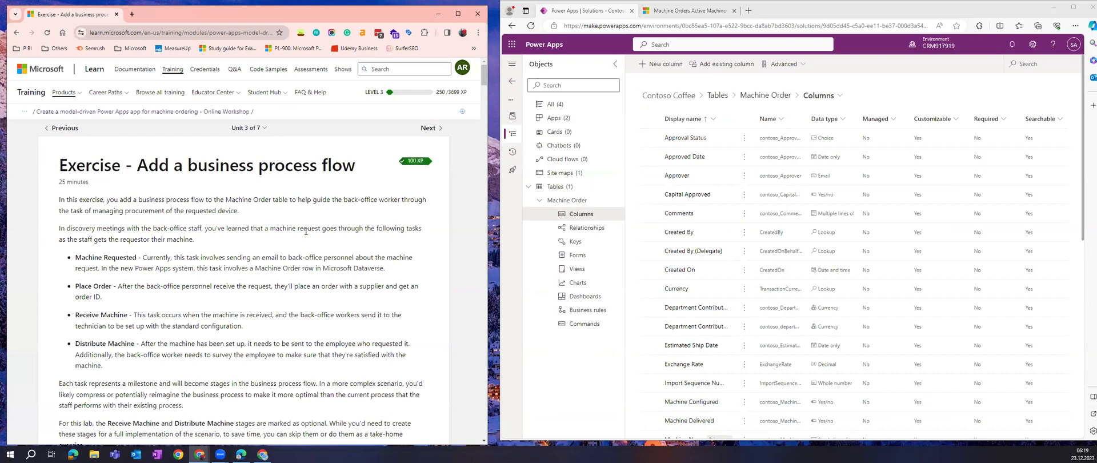
{"action": "scroll", "coordinate": [306, 232], "scroll_direction": "down", "scroll_amount": 3}
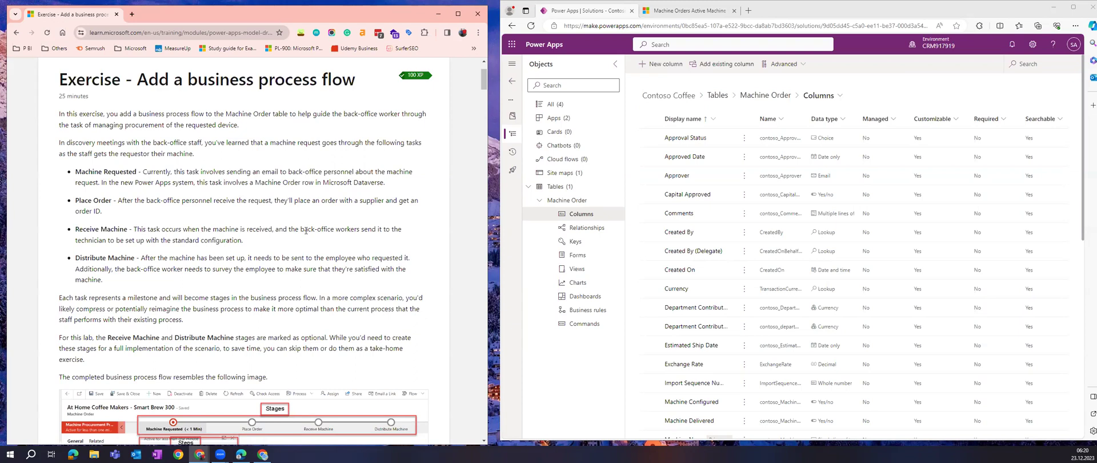
Read the business process flow exercise overview and the first instructions of the task "Create business process flow"
{"action": "scroll", "coordinate": [306, 230], "scroll_direction": "down", "scroll_amount": 2}
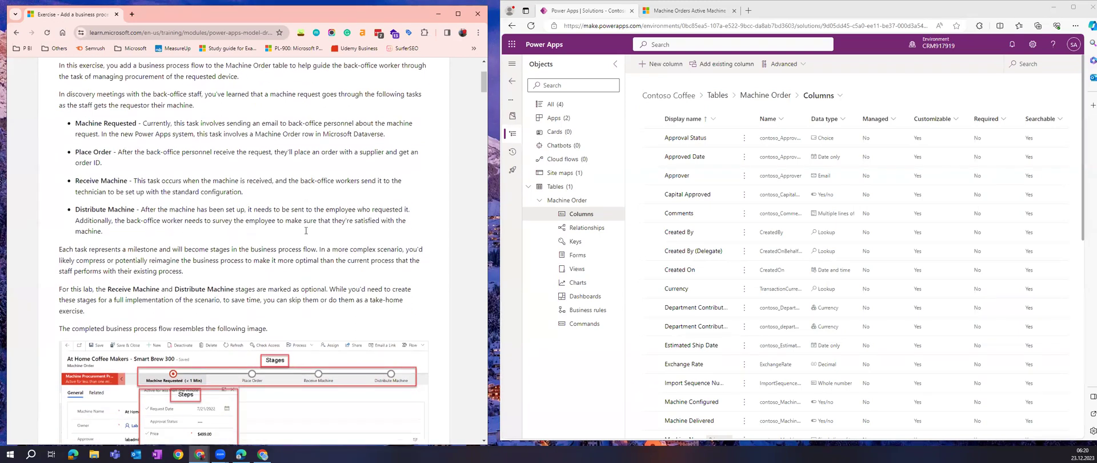
{"action": "scroll", "coordinate": [318, 255], "scroll_direction": "down", "scroll_amount": 1}
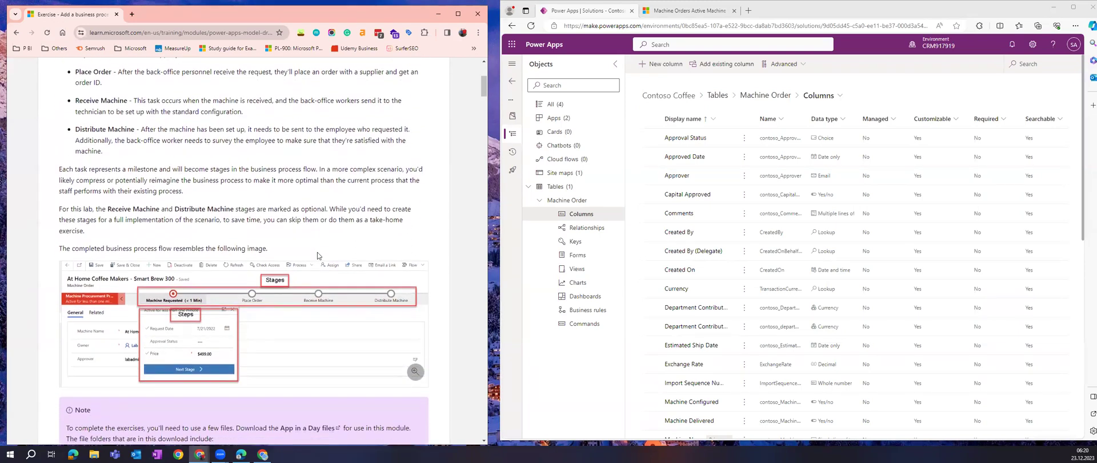
{"action": "scroll", "coordinate": [317, 255], "scroll_direction": "down", "scroll_amount": 2}
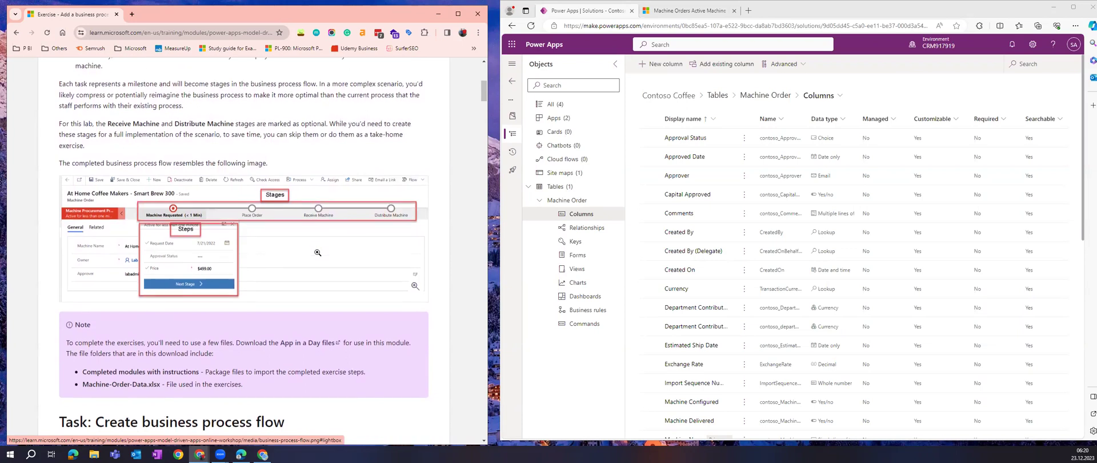
{"action": "scroll", "coordinate": [318, 253], "scroll_direction": "down", "scroll_amount": 1}
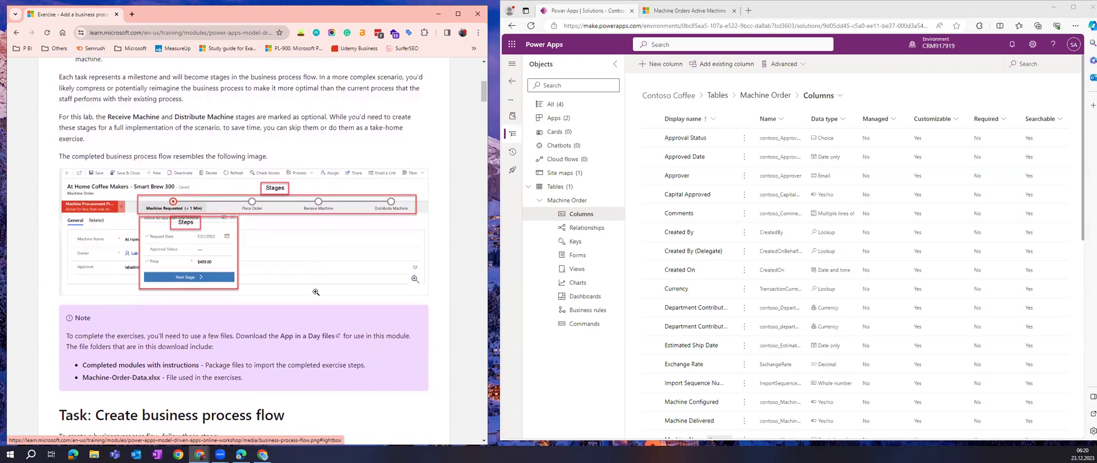
{"action": "scroll", "coordinate": [316, 291], "scroll_direction": "down", "scroll_amount": 4}
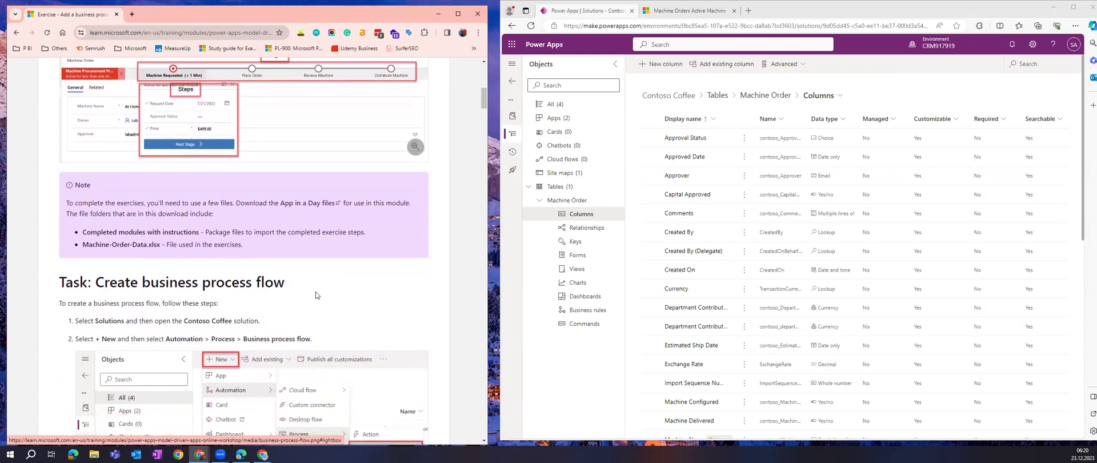
{"action": "scroll", "coordinate": [316, 291], "scroll_direction": "down", "scroll_amount": 2}
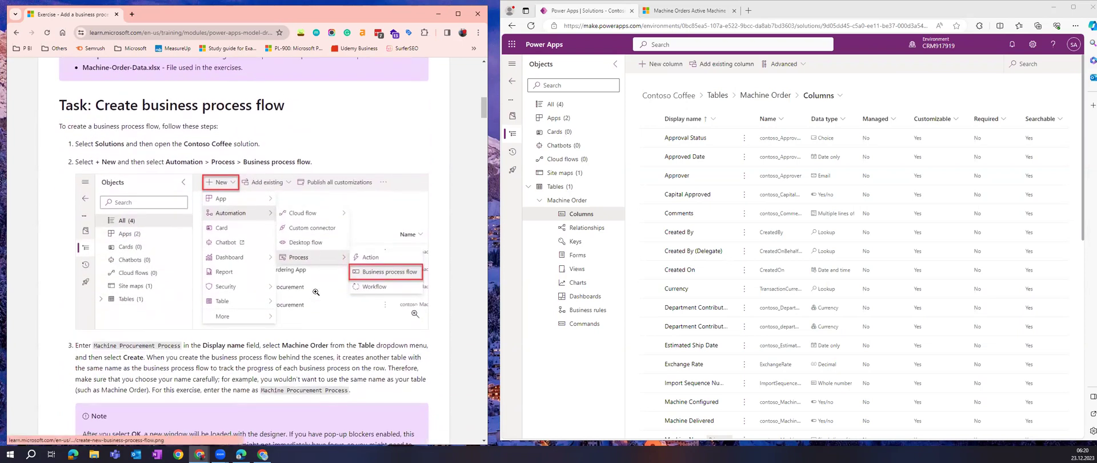
{"action": "scroll", "coordinate": [316, 292], "scroll_direction": "down", "scroll_amount": 1}
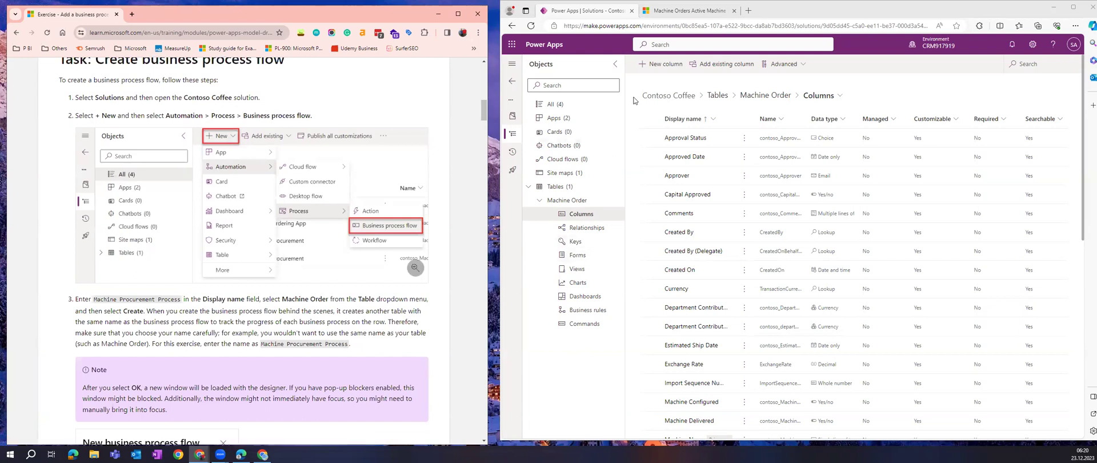
Show all objects of the Contoso Coffee solution and start a new business process flow there
{"action": "left_click", "coordinate": [549, 104]}
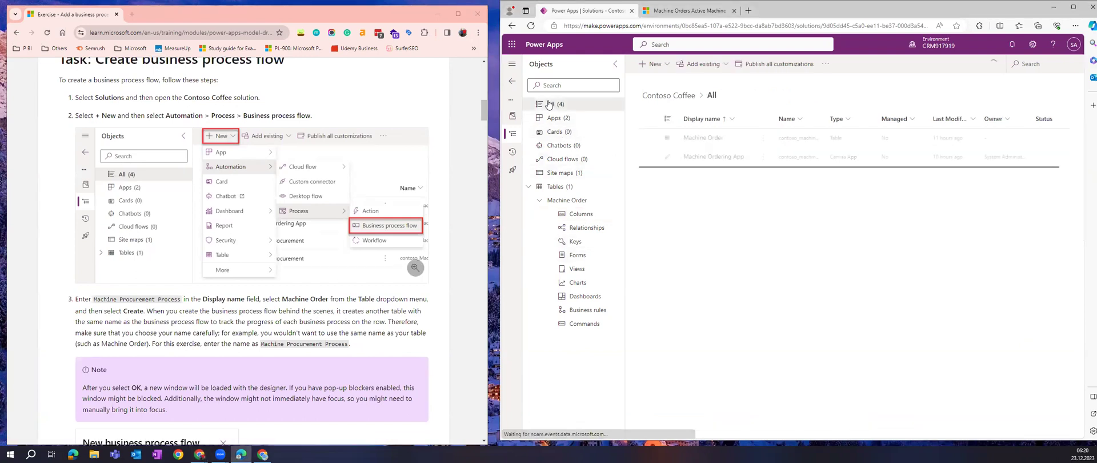
{"action": "left_click", "coordinate": [661, 66]}
{"action": "mouse_move", "coordinate": [667, 103]}
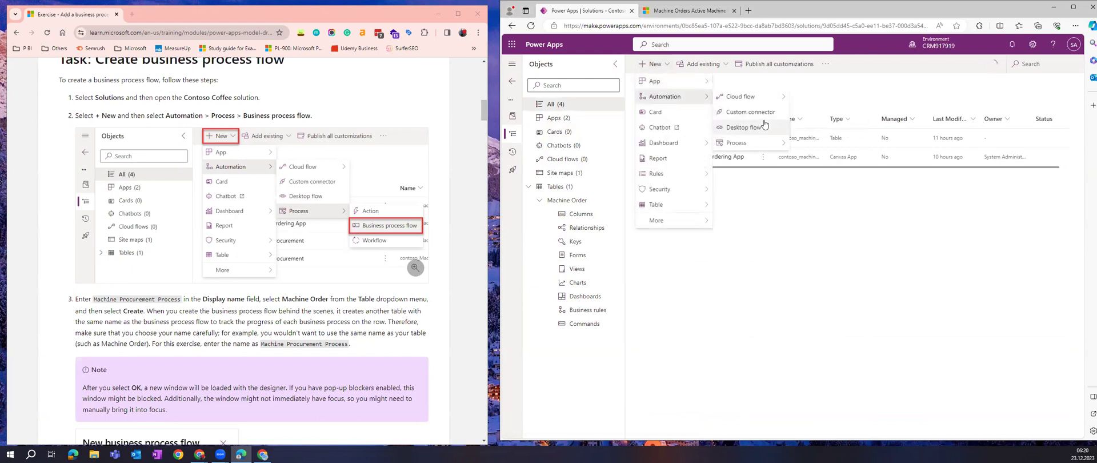
{"action": "mouse_move", "coordinate": [769, 99]}
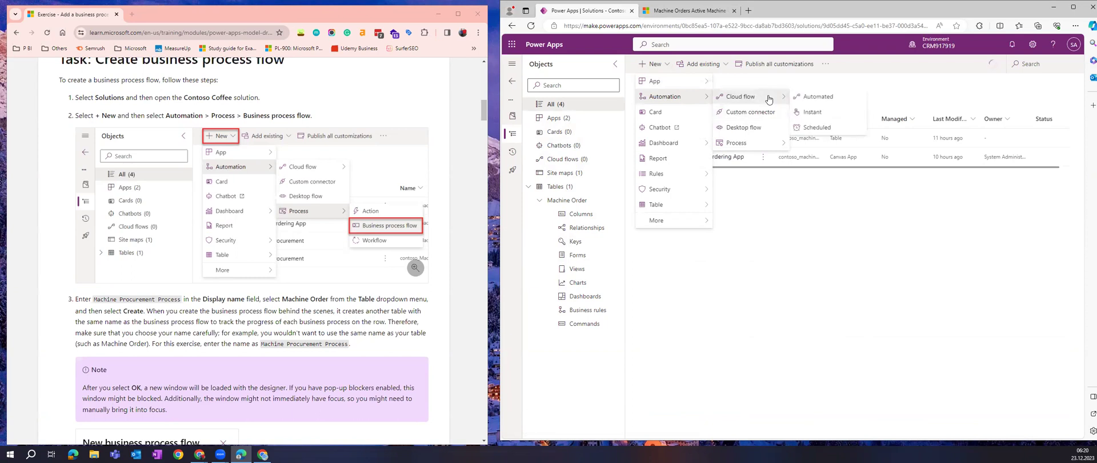
{"action": "mouse_move", "coordinate": [747, 142]}
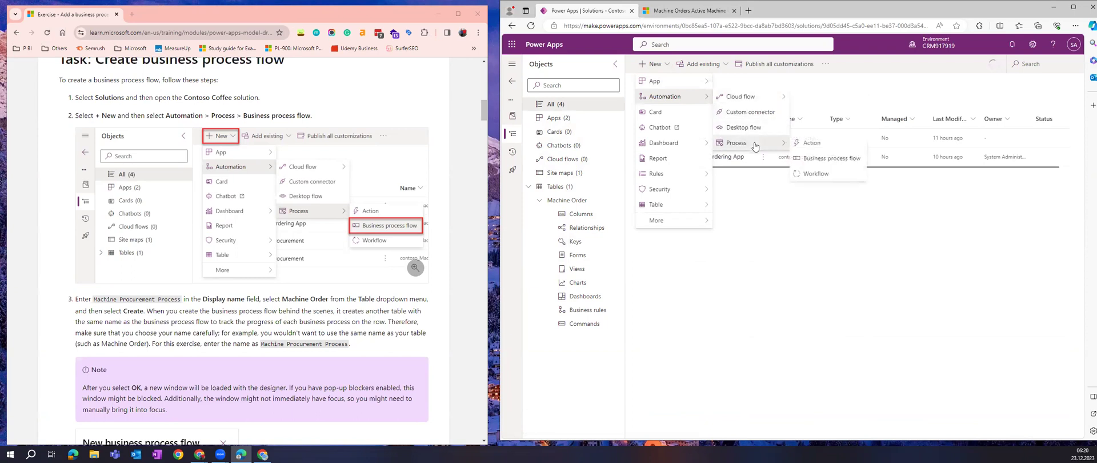
{"action": "left_click", "coordinate": [819, 159]}
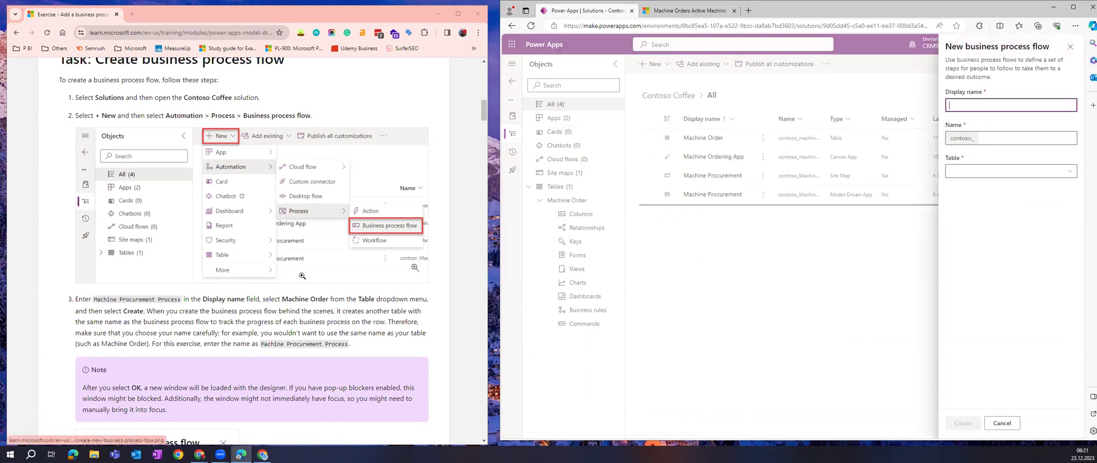
Following workshop step 3, enter Machine Procurement Process as the flow's display name and keep the generated name
{"action": "scroll", "coordinate": [414, 229], "scroll_direction": "down", "scroll_amount": 3}
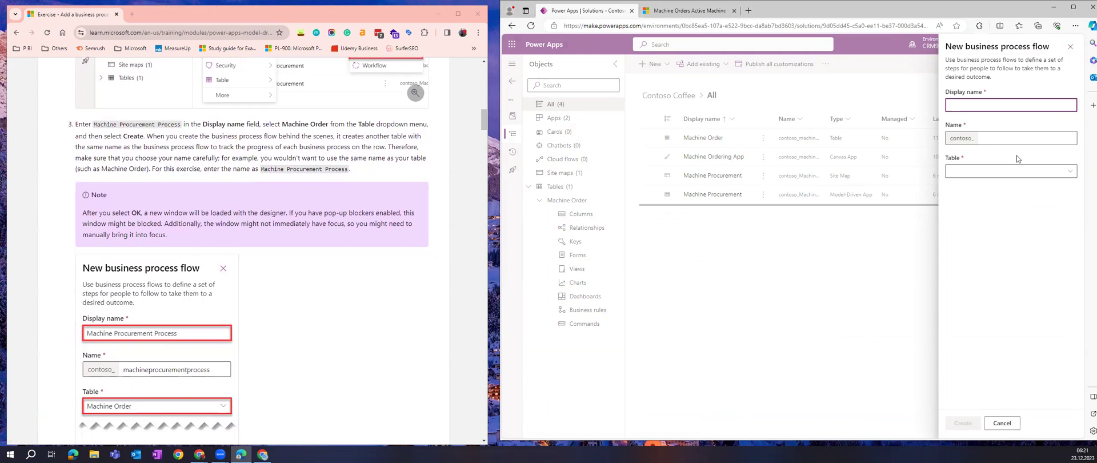
{"action": "type", "text": "Machine Procurement Process"}
{"action": "key", "text": "Tab"}
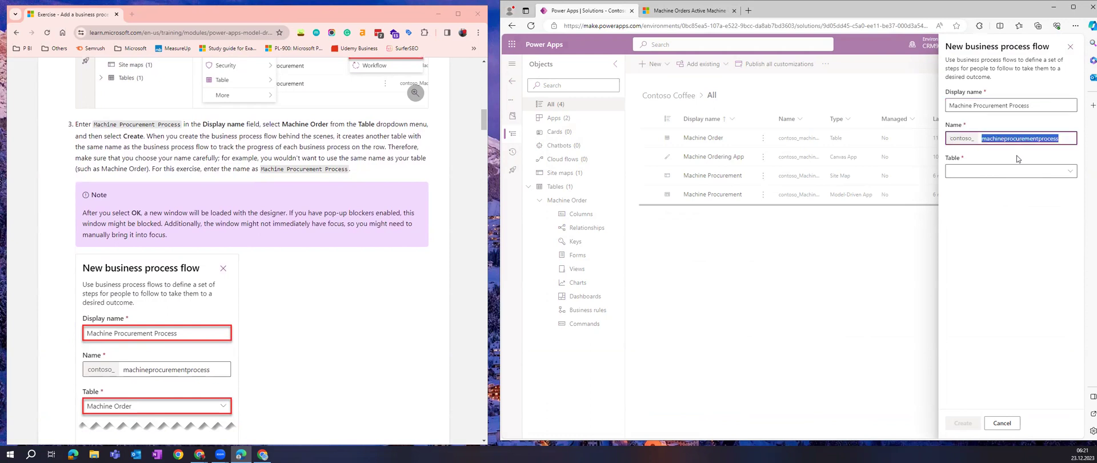
{"action": "key", "text": "Tab"}
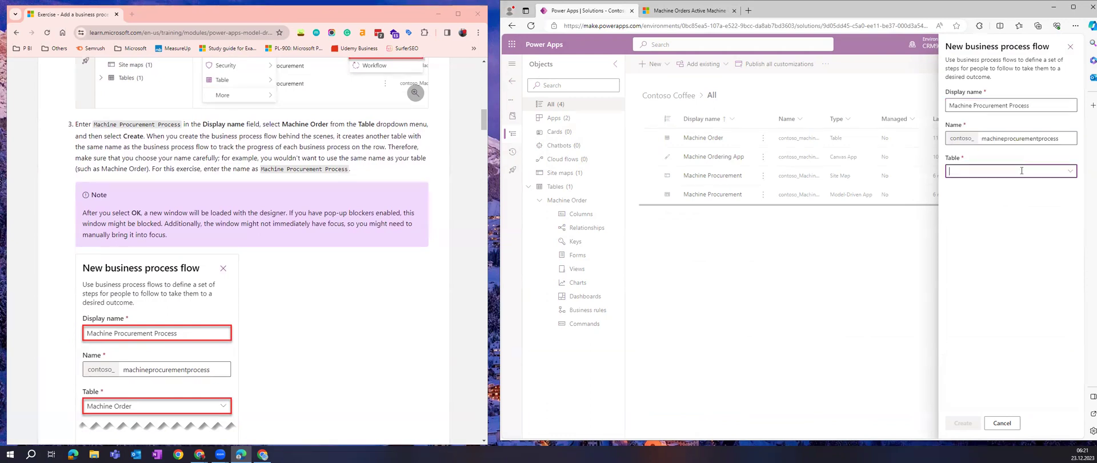
Choose Machine Order as the table for the business process flow and create the flow
{"action": "left_click", "coordinate": [1061, 169]}
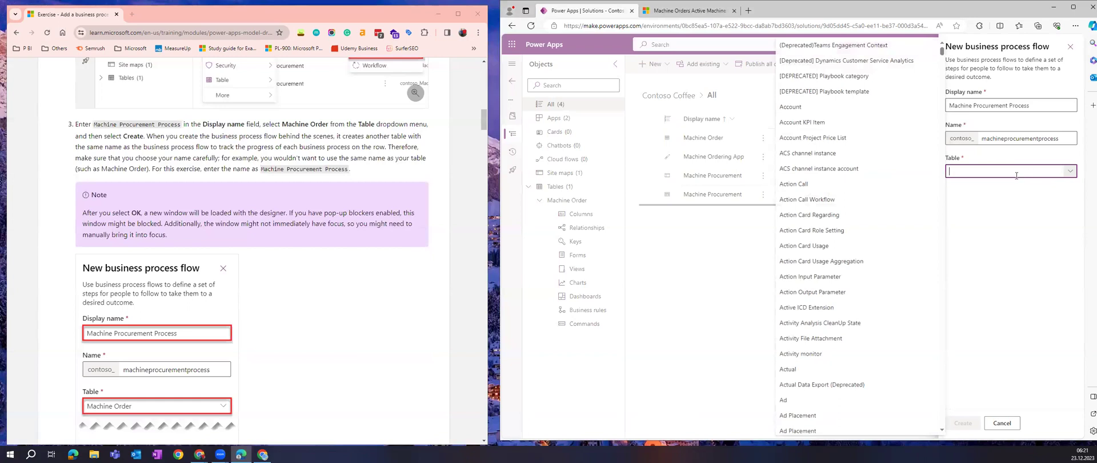
{"action": "scroll", "coordinate": [837, 211], "scroll_direction": "down", "scroll_amount": 10}
{"action": "scroll", "coordinate": [838, 210], "scroll_direction": "down", "scroll_amount": 15}
{"action": "scroll", "coordinate": [837, 211], "scroll_direction": "down", "scroll_amount": 8}
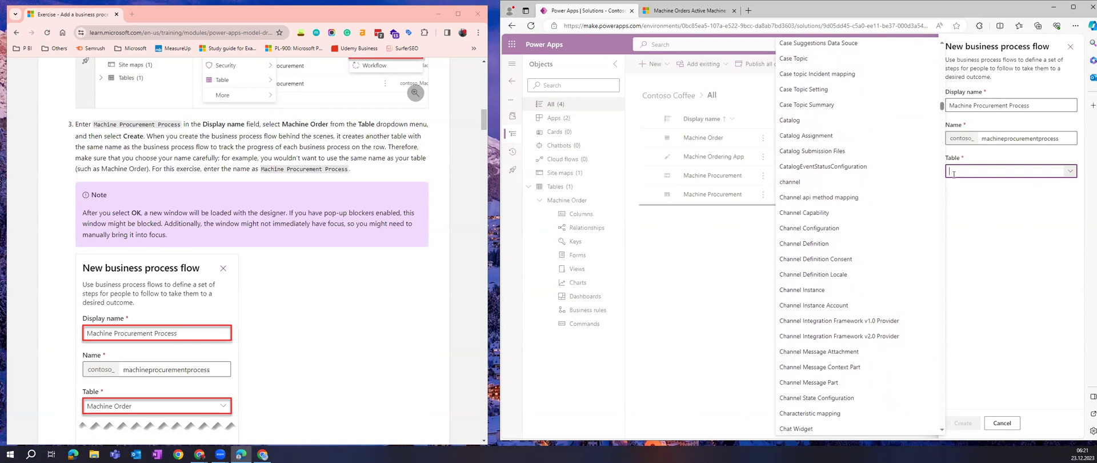
{"action": "type", "text": "M"}
{"action": "key", "text": "Return"}
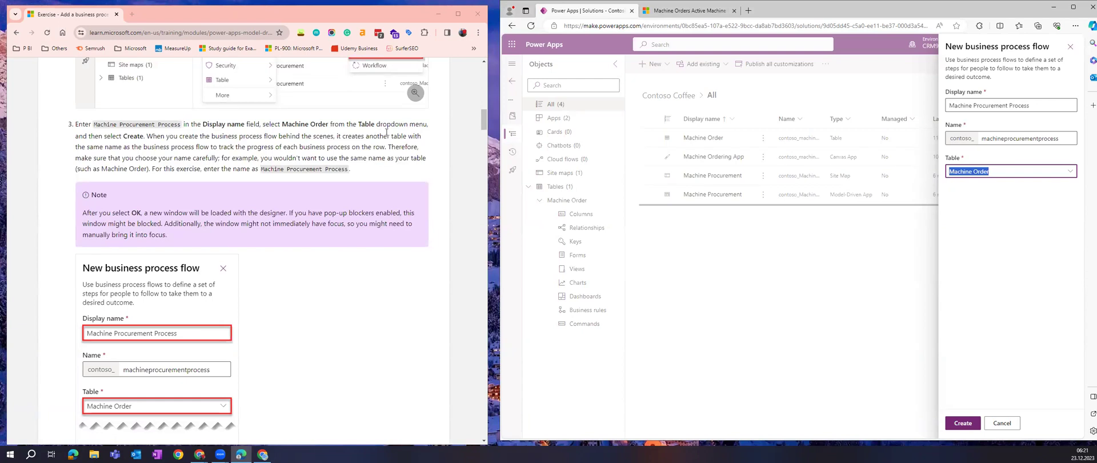
{"action": "scroll", "coordinate": [387, 132], "scroll_direction": "down", "scroll_amount": 1}
{"action": "scroll", "coordinate": [387, 132], "scroll_direction": "down", "scroll_amount": 5}
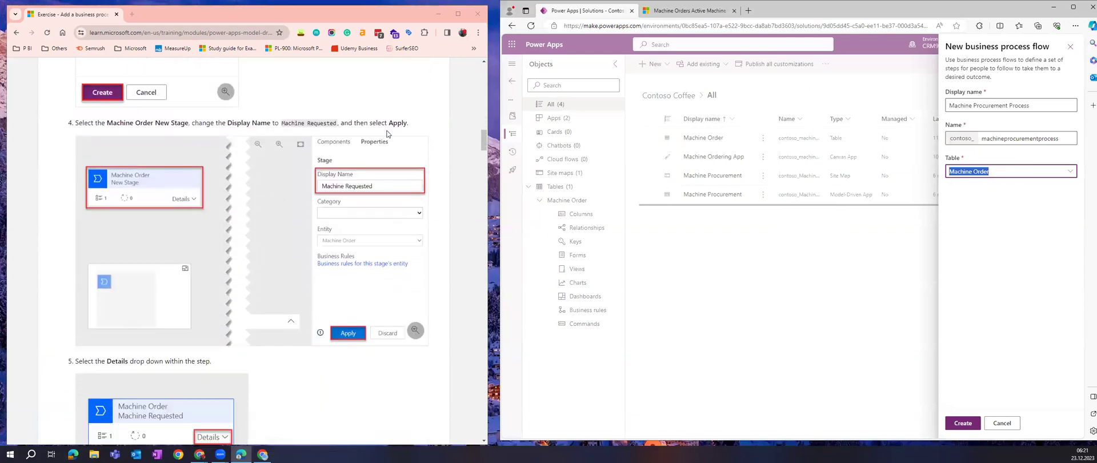
{"action": "scroll", "coordinate": [385, 131], "scroll_direction": "down", "scroll_amount": 1}
{"action": "scroll", "coordinate": [386, 130], "scroll_direction": "up", "scroll_amount": 1}
{"action": "left_click", "coordinate": [964, 422]}
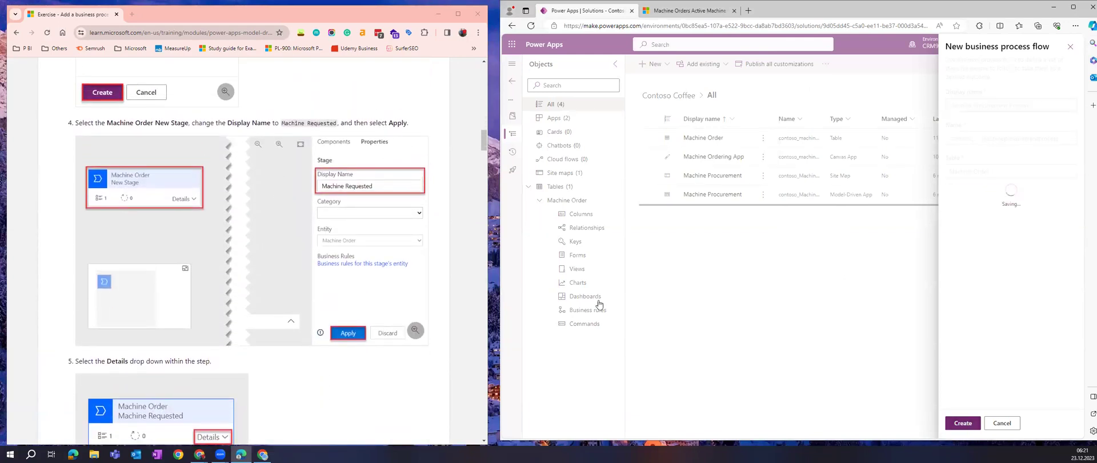
Review workshop steps 1 to 4 on creating the flow and naming its first stage while the designer loads
{"action": "scroll", "coordinate": [286, 228], "scroll_direction": "up", "scroll_amount": 1}
{"action": "scroll", "coordinate": [285, 229], "scroll_direction": "up", "scroll_amount": 6}
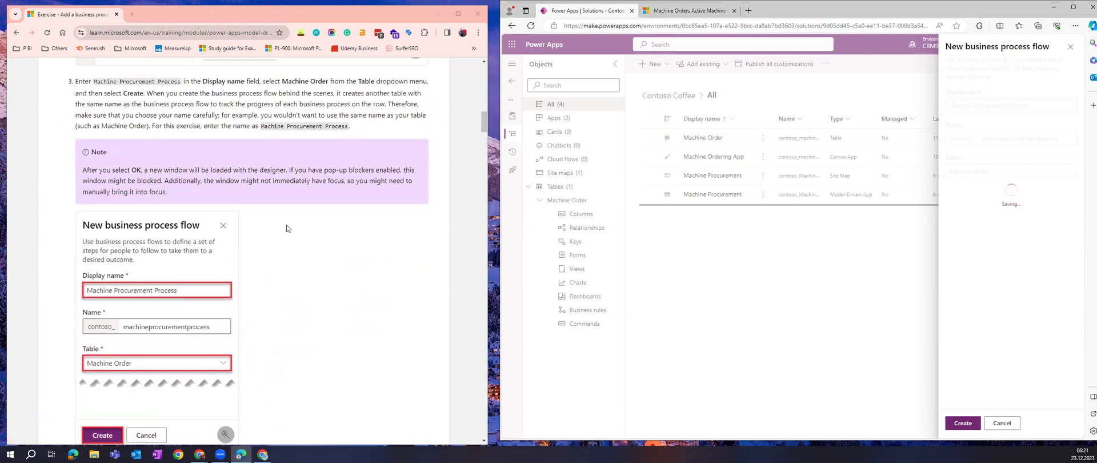
{"action": "scroll", "coordinate": [286, 229], "scroll_direction": "down", "scroll_amount": 3}
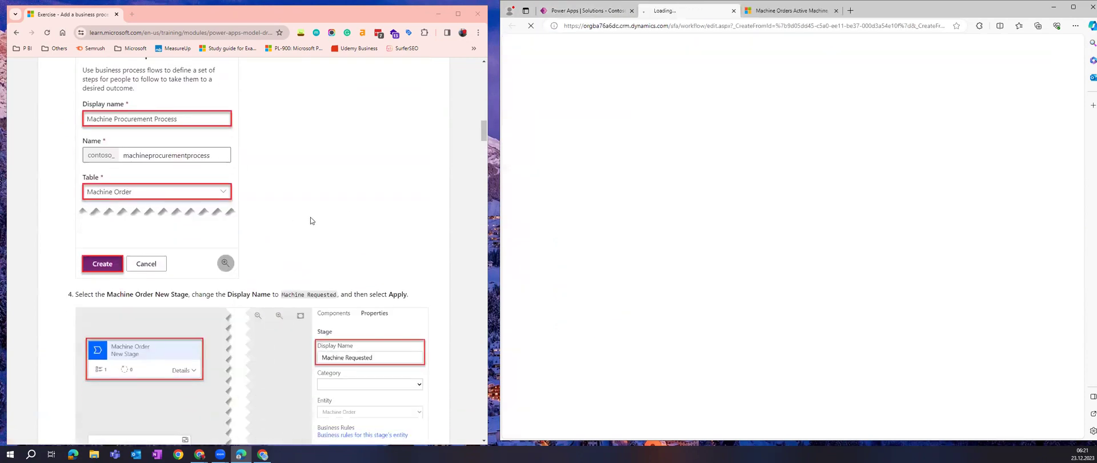
{"action": "scroll", "coordinate": [308, 225], "scroll_direction": "down", "scroll_amount": 2}
{"action": "scroll", "coordinate": [311, 221], "scroll_direction": "down", "scroll_amount": 1}
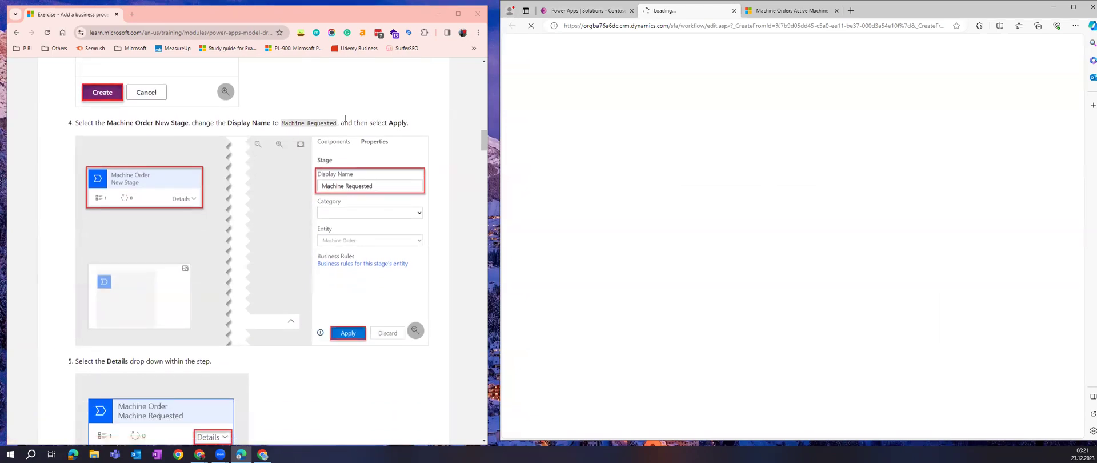
{"action": "scroll", "coordinate": [345, 118], "scroll_direction": "up", "scroll_amount": 9}
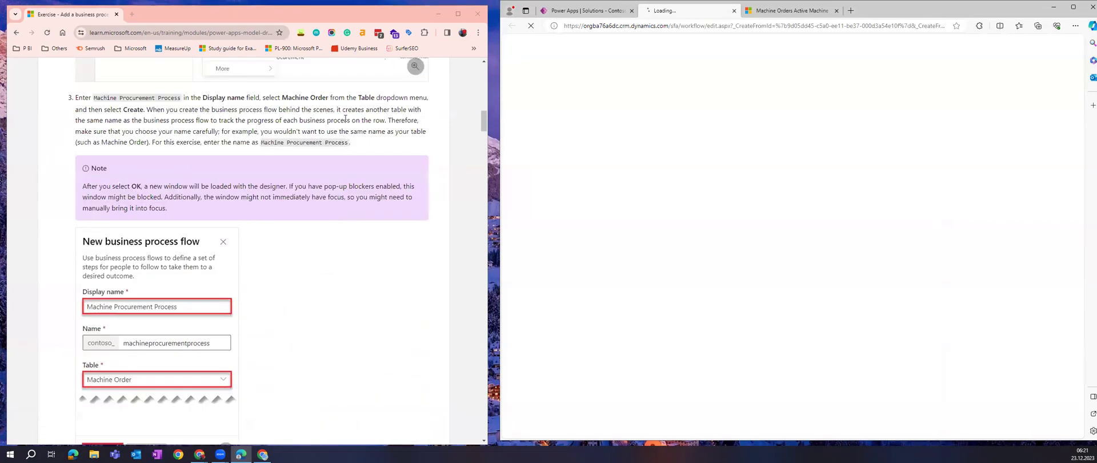
{"action": "scroll", "coordinate": [346, 118], "scroll_direction": "up", "scroll_amount": 3}
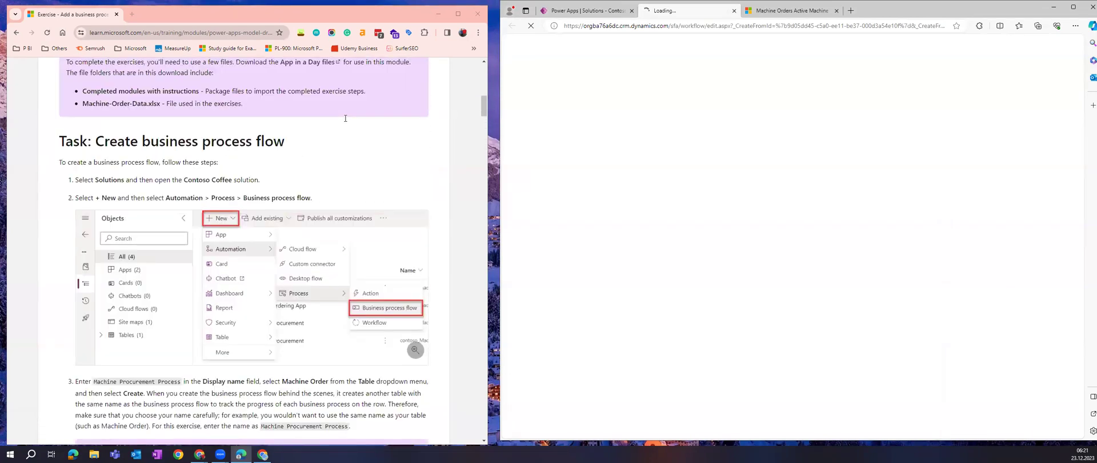
{"action": "scroll", "coordinate": [345, 119], "scroll_direction": "down", "scroll_amount": 12}
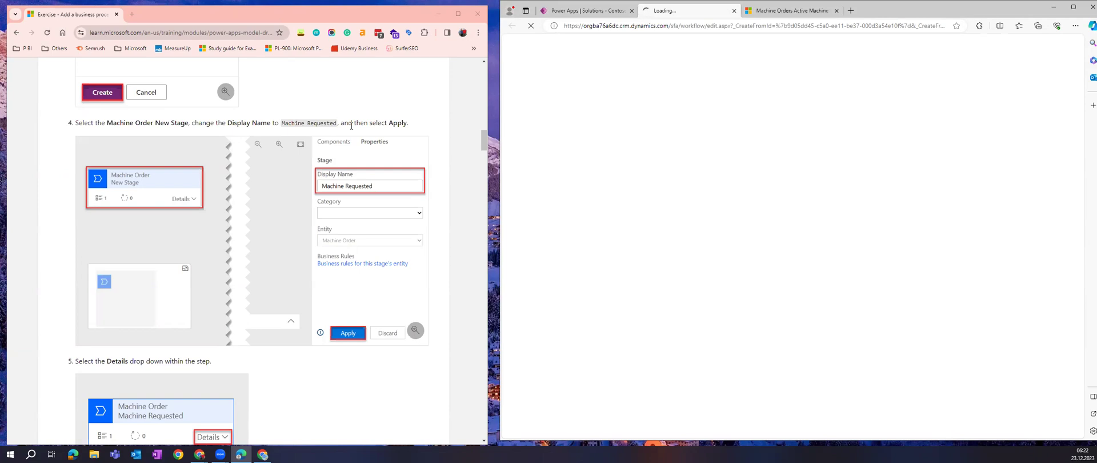
Read workshop steps 5 to 15 on configuring the data steps and adding the Place Order stage
{"action": "scroll", "coordinate": [352, 125], "scroll_direction": "down", "scroll_amount": 3}
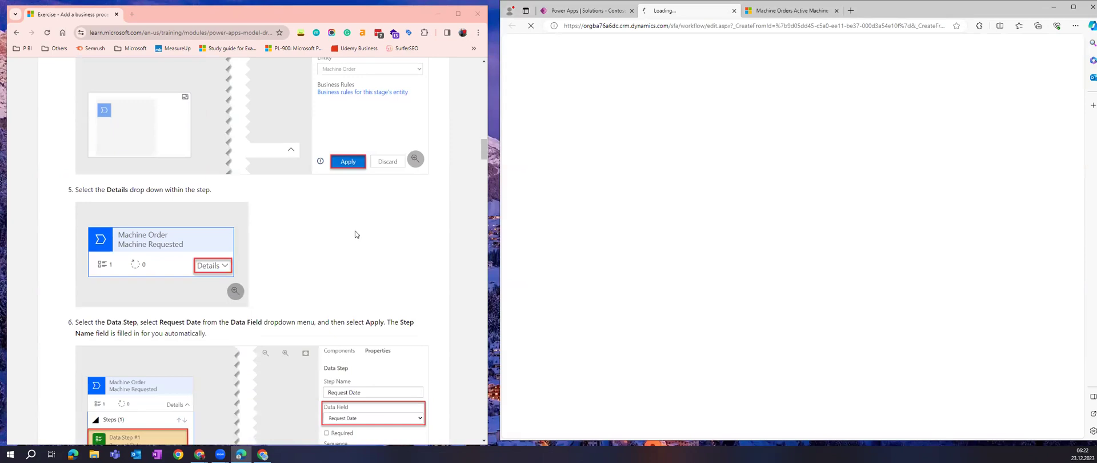
{"action": "scroll", "coordinate": [357, 233], "scroll_direction": "down", "scroll_amount": 2}
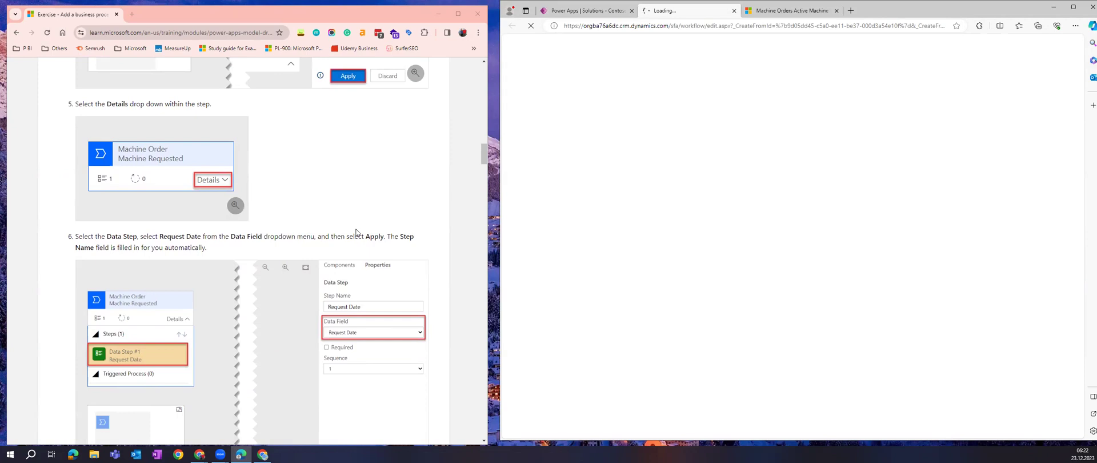
{"action": "scroll", "coordinate": [356, 233], "scroll_direction": "down", "scroll_amount": 5}
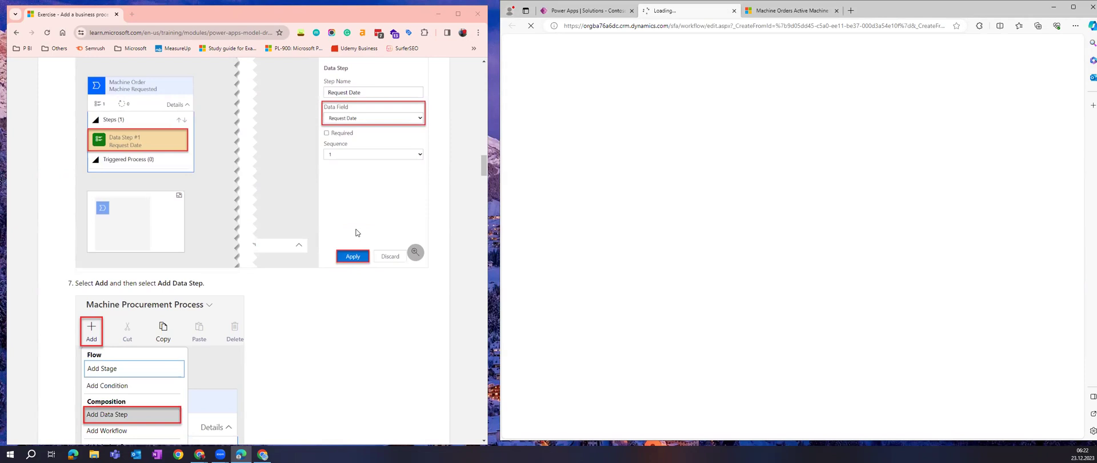
{"action": "scroll", "coordinate": [356, 233], "scroll_direction": "down", "scroll_amount": 3}
{"action": "scroll", "coordinate": [356, 232], "scroll_direction": "down", "scroll_amount": 4}
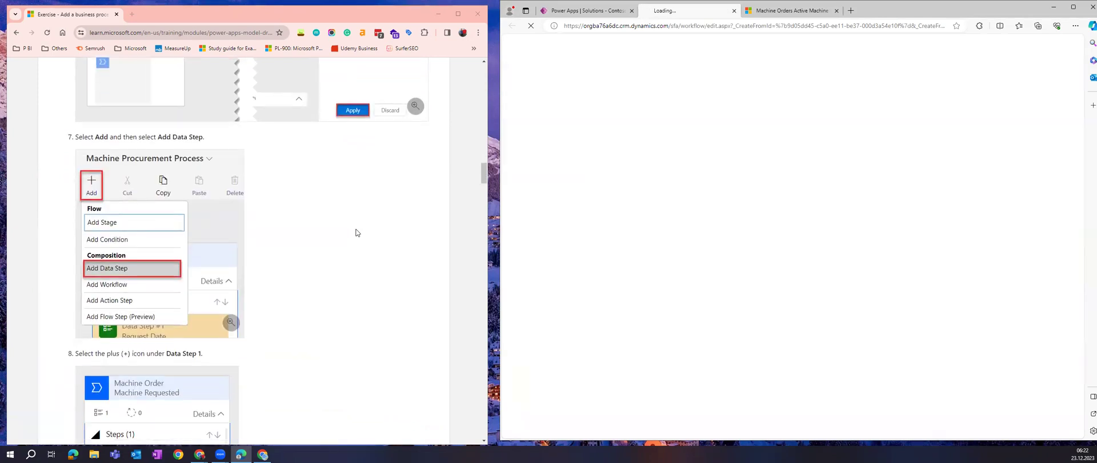
{"action": "scroll", "coordinate": [356, 232], "scroll_direction": "down", "scroll_amount": 5}
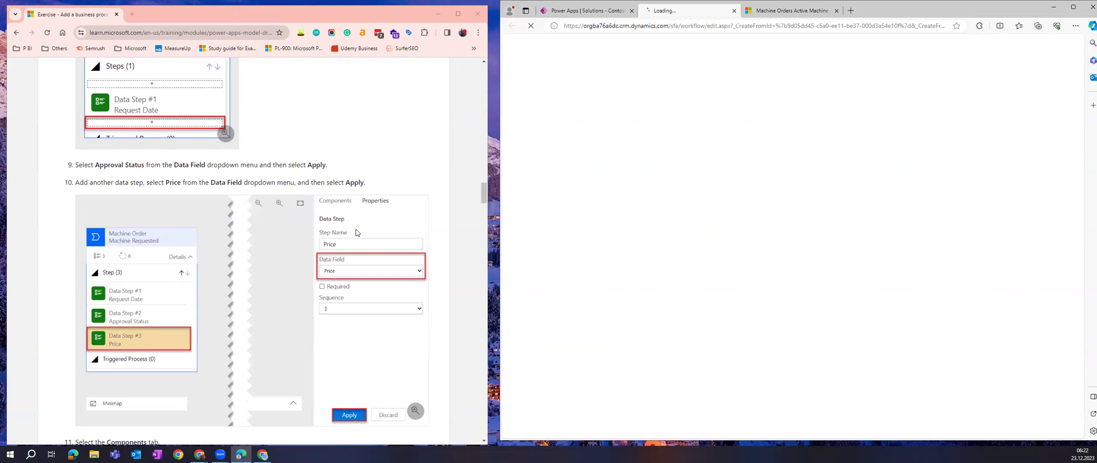
{"action": "scroll", "coordinate": [356, 233], "scroll_direction": "down", "scroll_amount": 4}
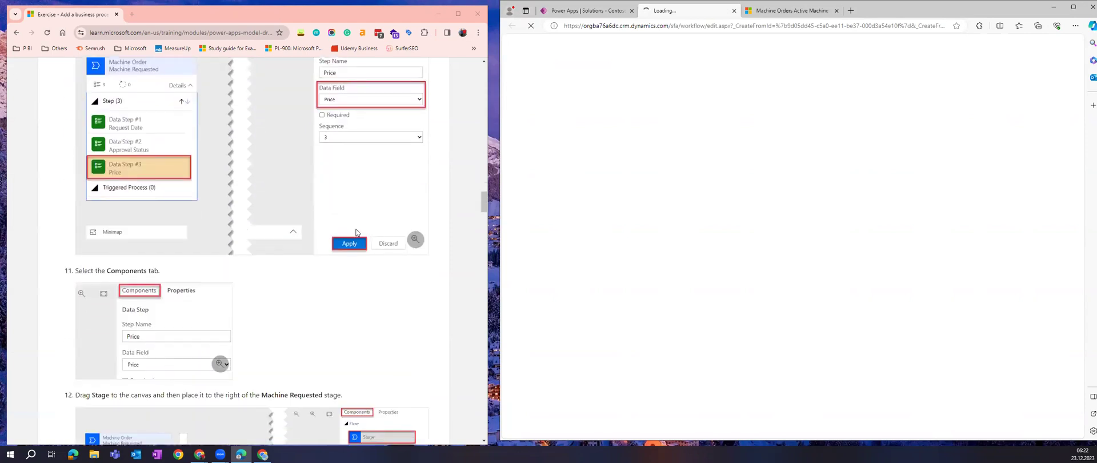
{"action": "scroll", "coordinate": [356, 232], "scroll_direction": "down", "scroll_amount": 4}
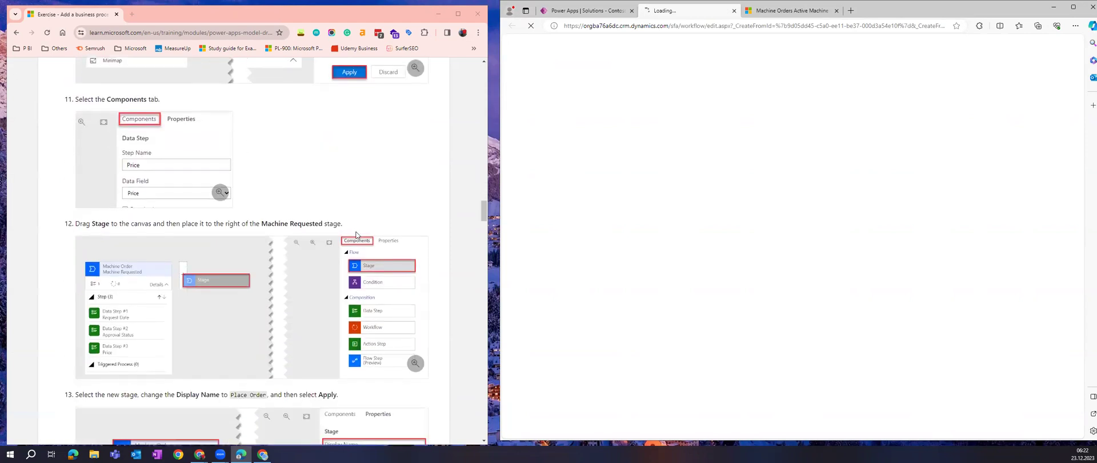
{"action": "scroll", "coordinate": [353, 222], "scroll_direction": "down", "scroll_amount": 6}
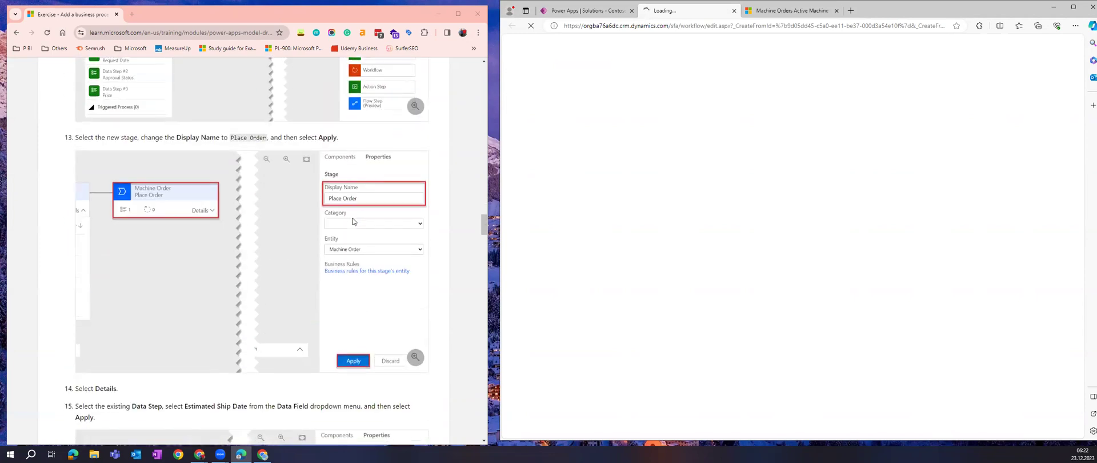
{"action": "scroll", "coordinate": [352, 222], "scroll_direction": "down", "scroll_amount": 4}
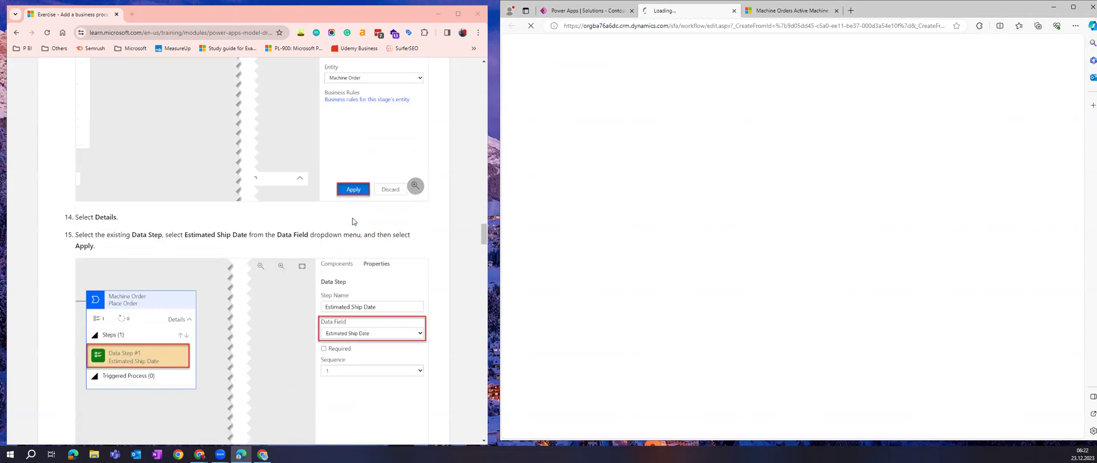
Following workshop step 4, rename the Machine Order flow's New Stage to Machine Requested and apply the change
{"action": "scroll", "coordinate": [352, 222], "scroll_direction": "down", "scroll_amount": 5}
{"action": "left_click_drag", "start_coordinate": [484, 246], "coordinate": [478, 140]}
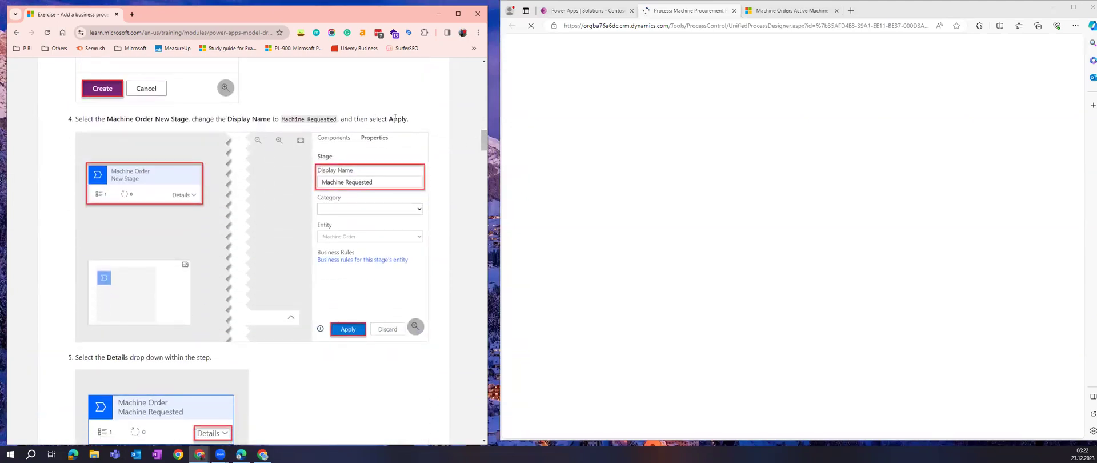
{"action": "left_click", "coordinate": [885, 16]}
{"action": "left_click_drag", "start_coordinate": [886, 16], "coordinate": [880, 50]}
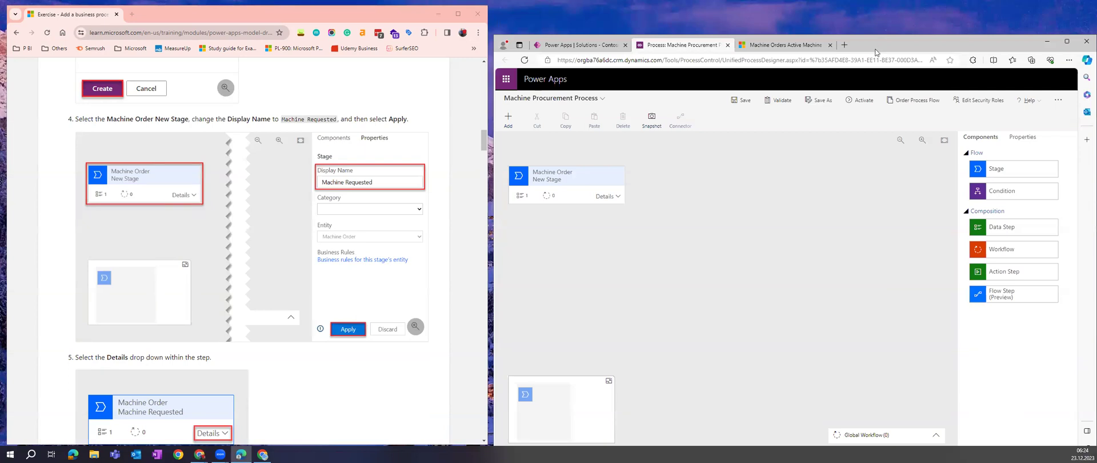
{"action": "left_click", "coordinate": [570, 180]}
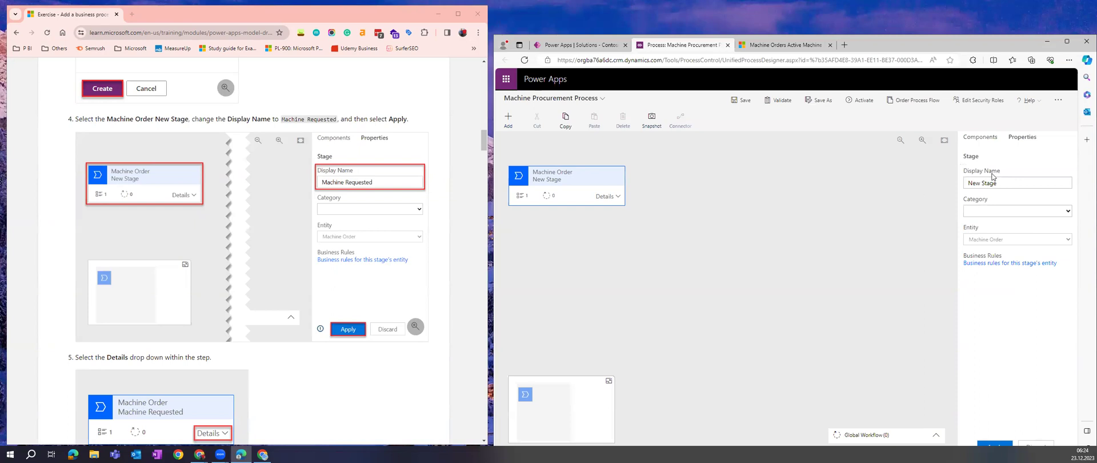
{"action": "left_click", "coordinate": [1000, 179]}
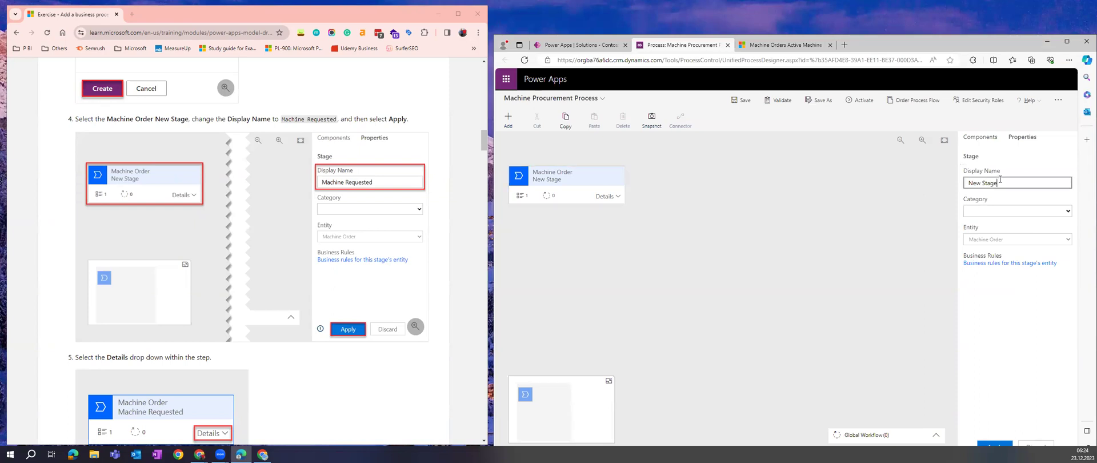
{"action": "key", "text": "ctrl+a"}
{"action": "type", "text": "Machine Reque"}
{"action": "key", "text": "Return"}
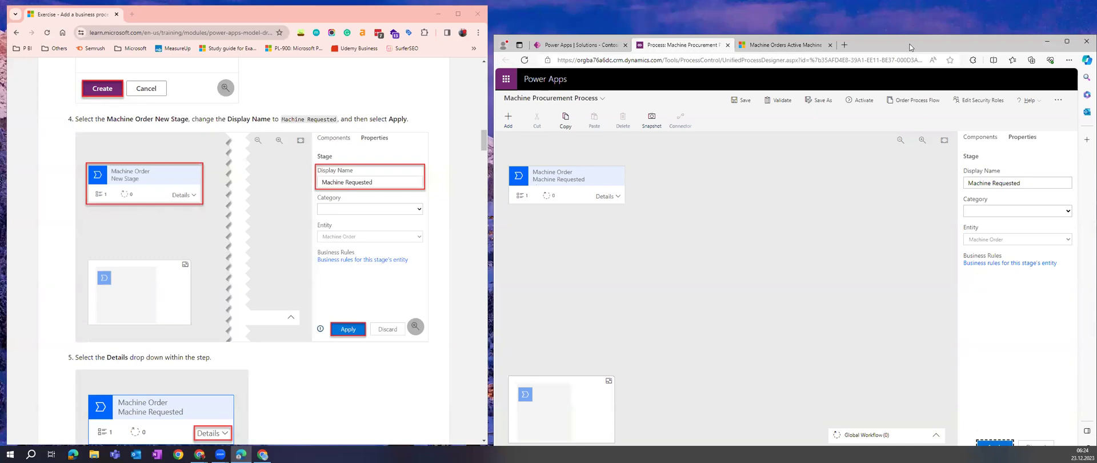
Expand the Machine Requested stage's details and read workshop step 6 on configuring its data step
{"action": "left_click_drag", "start_coordinate": [911, 47], "coordinate": [905, 18]}
{"action": "scroll", "coordinate": [327, 256], "scroll_direction": "down", "scroll_amount": 2}
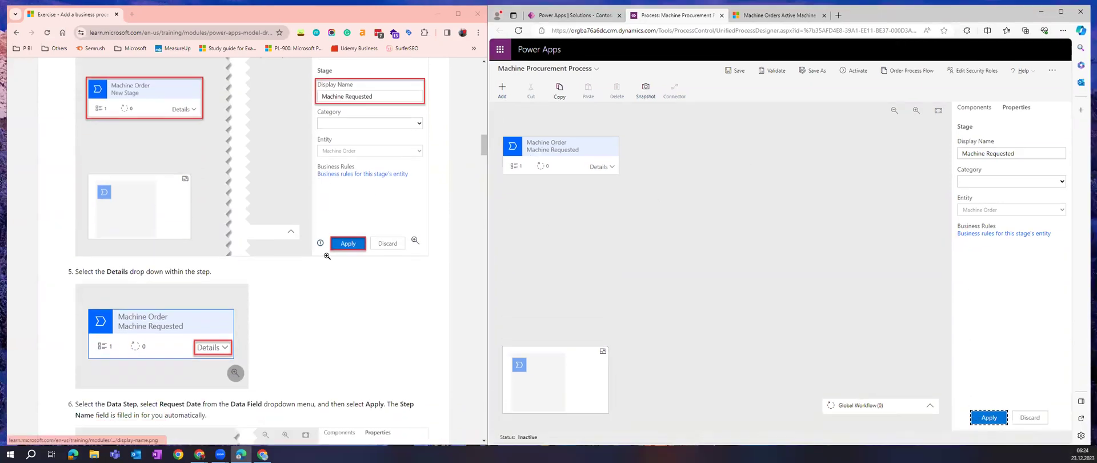
{"action": "left_click", "coordinate": [613, 167]}
{"action": "scroll", "coordinate": [329, 273], "scroll_direction": "down", "scroll_amount": 3}
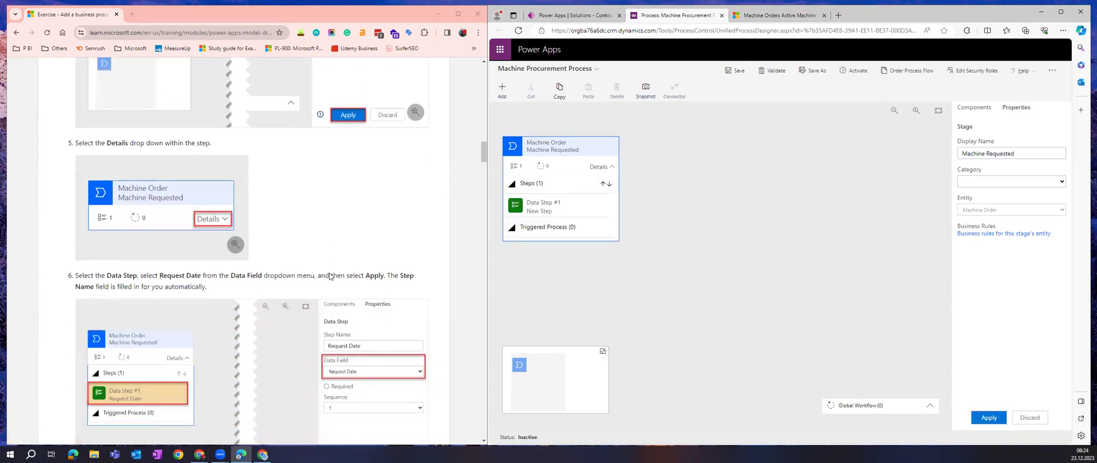
{"action": "scroll", "coordinate": [330, 272], "scroll_direction": "down", "scroll_amount": 3}
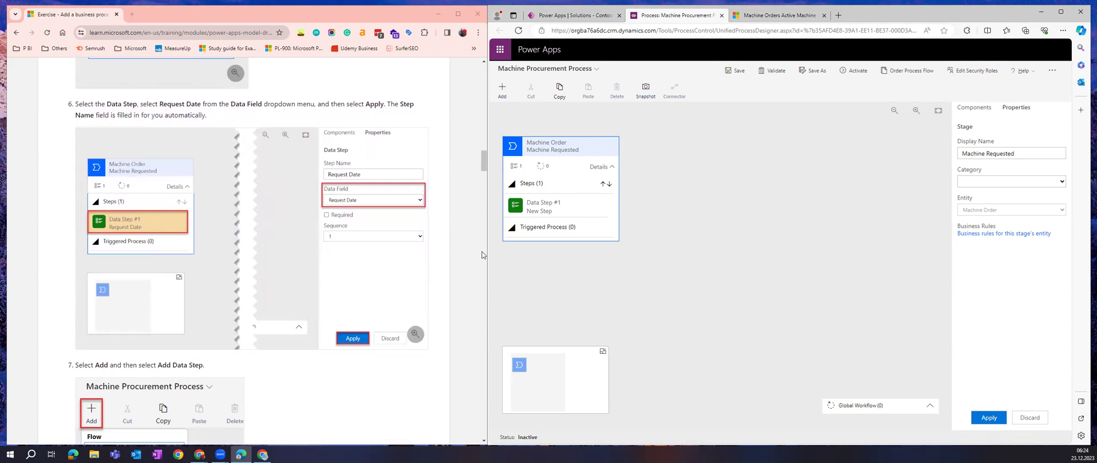
Name Data Step #1 Request Date, set its data field to Request Date, and apply the change
{"action": "left_click", "coordinate": [546, 211]}
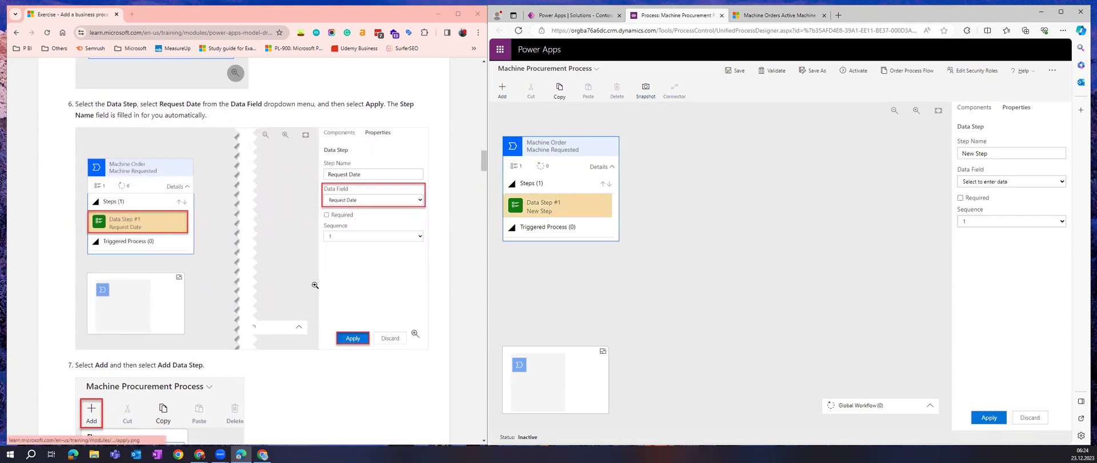
{"action": "scroll", "coordinate": [316, 286], "scroll_direction": "down", "scroll_amount": 1}
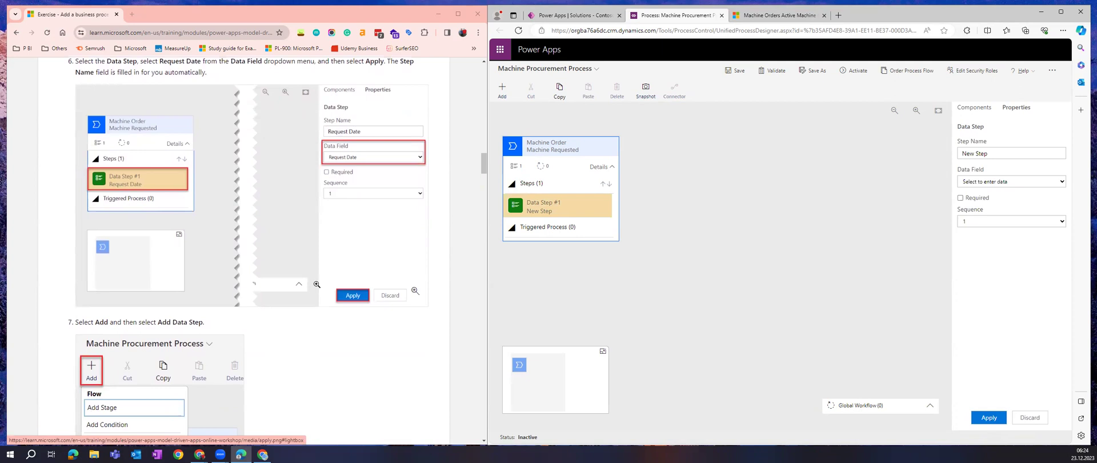
{"action": "triple_click", "coordinate": [994, 153]}
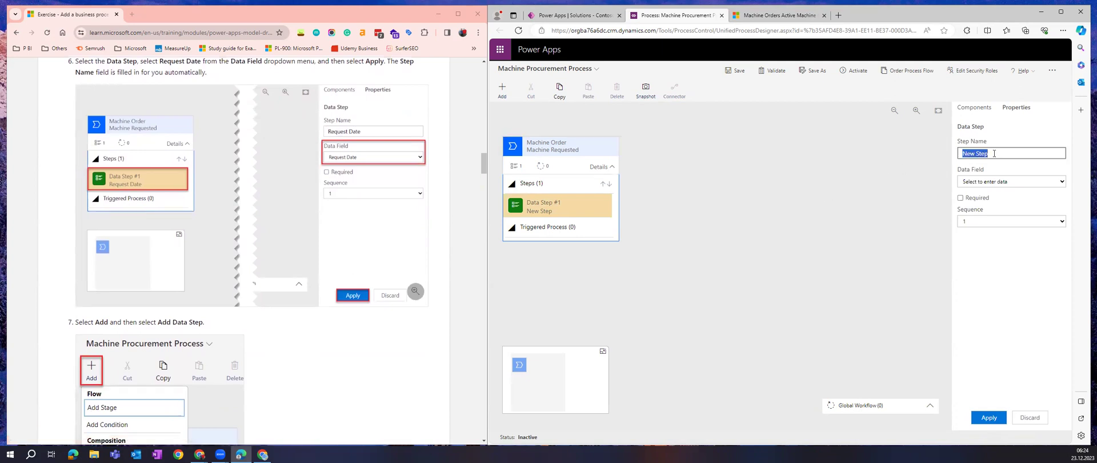
{"action": "type", "text": "Request"}
{"action": "left_click", "coordinate": [993, 181]}
{"action": "key", "text": "r"}
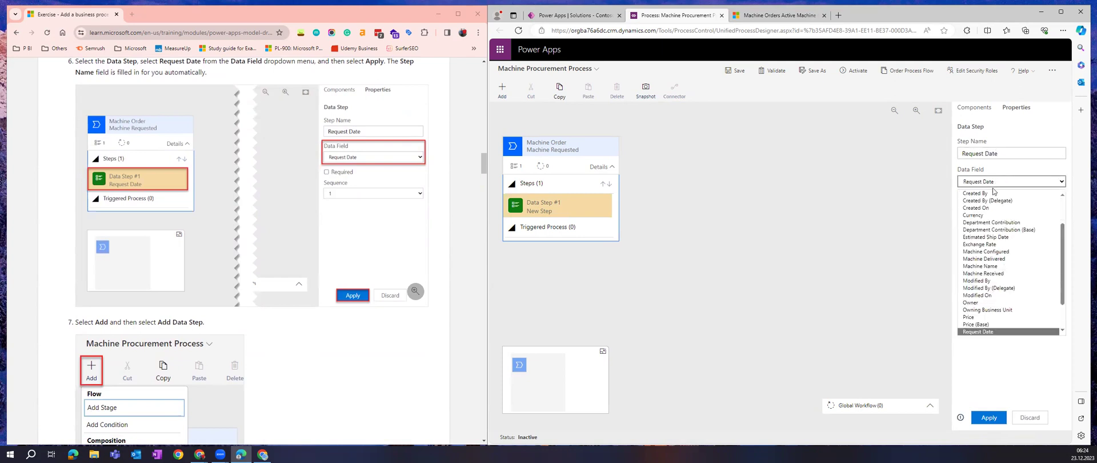
{"action": "left_click", "coordinate": [1006, 331]}
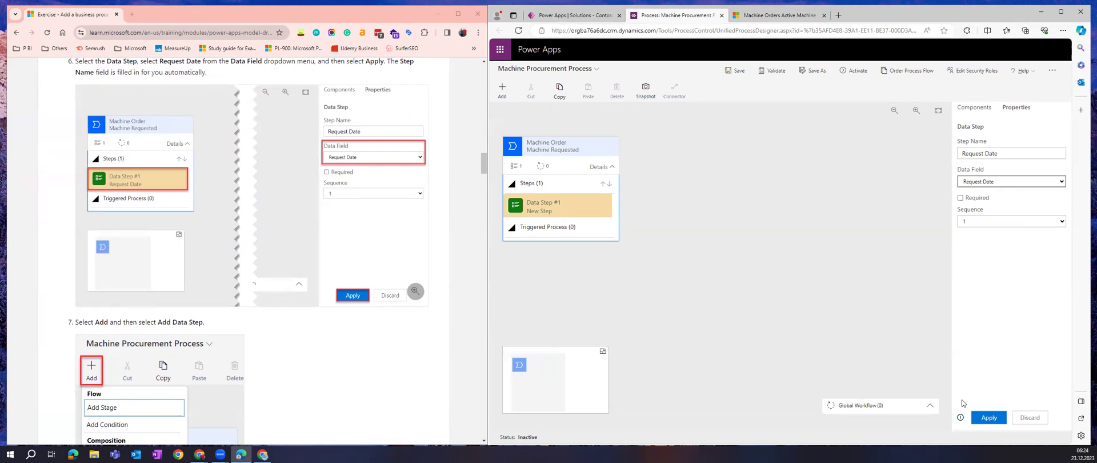
{"action": "left_click", "coordinate": [980, 419]}
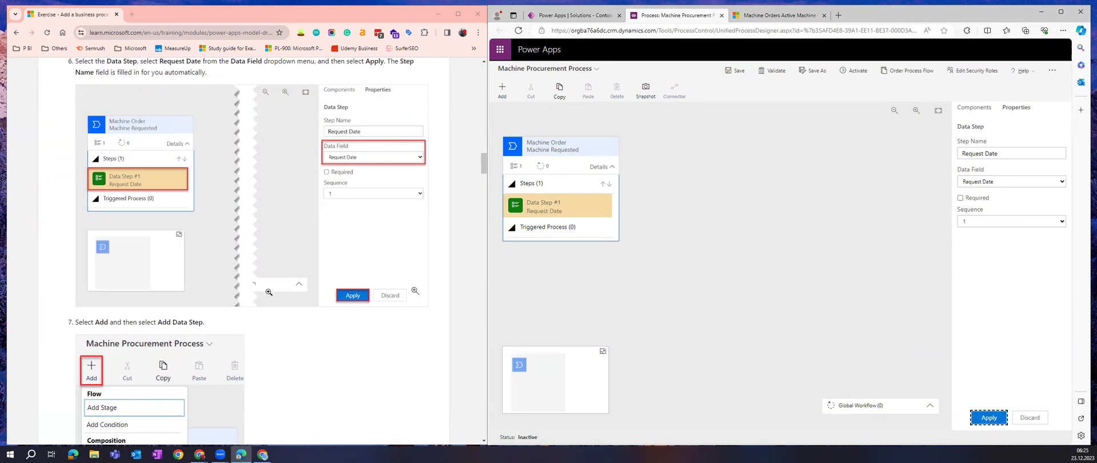
Following workshop steps 7 and 8, add a new data step directly below Data Step #1 in the Machine Requested stage
{"action": "scroll", "coordinate": [318, 344], "scroll_direction": "down", "scroll_amount": 3}
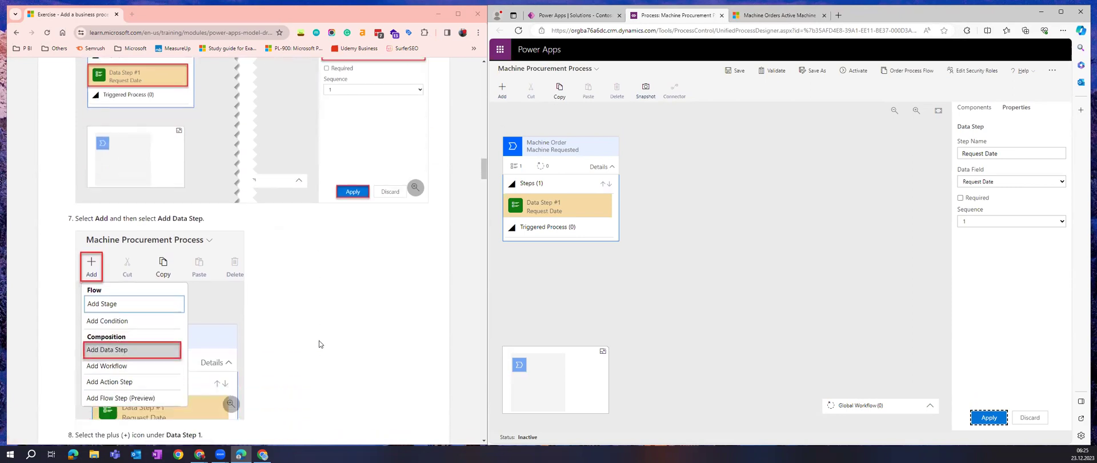
{"action": "scroll", "coordinate": [318, 344], "scroll_direction": "down", "scroll_amount": 1}
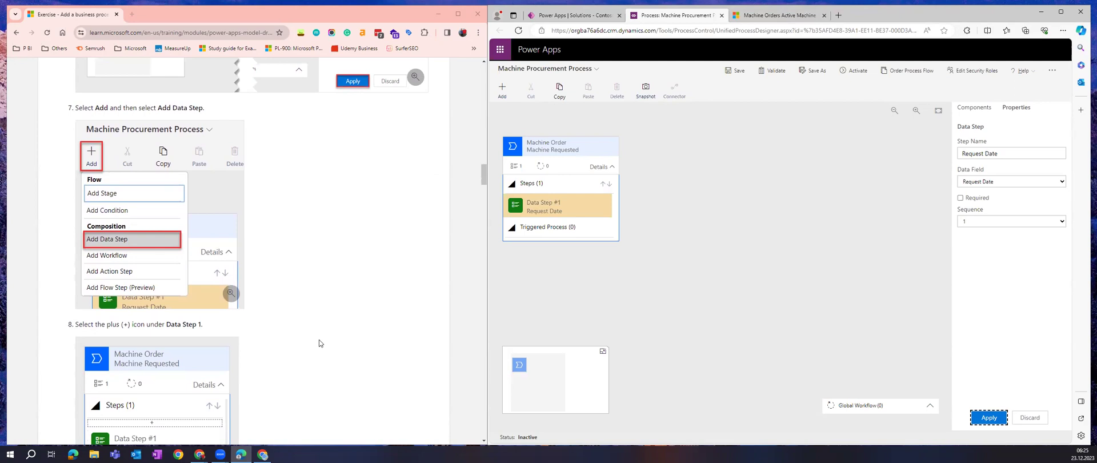
{"action": "left_click", "coordinate": [506, 91]}
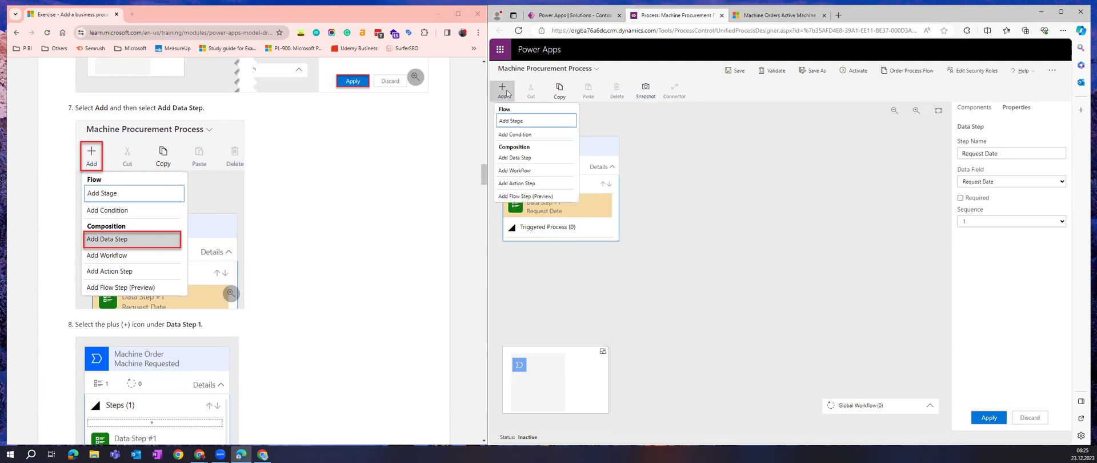
{"action": "left_click", "coordinate": [513, 158]}
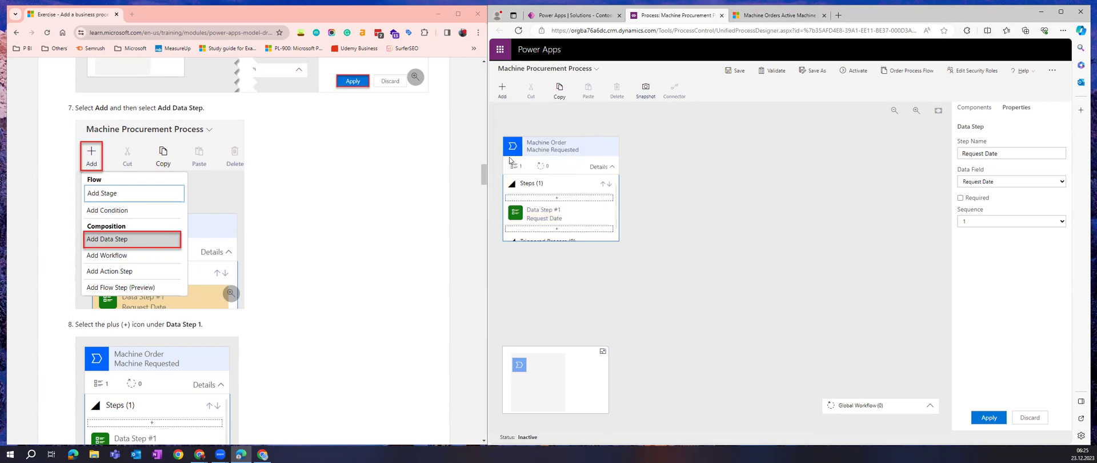
{"action": "scroll", "coordinate": [377, 229], "scroll_direction": "down", "scroll_amount": 3}
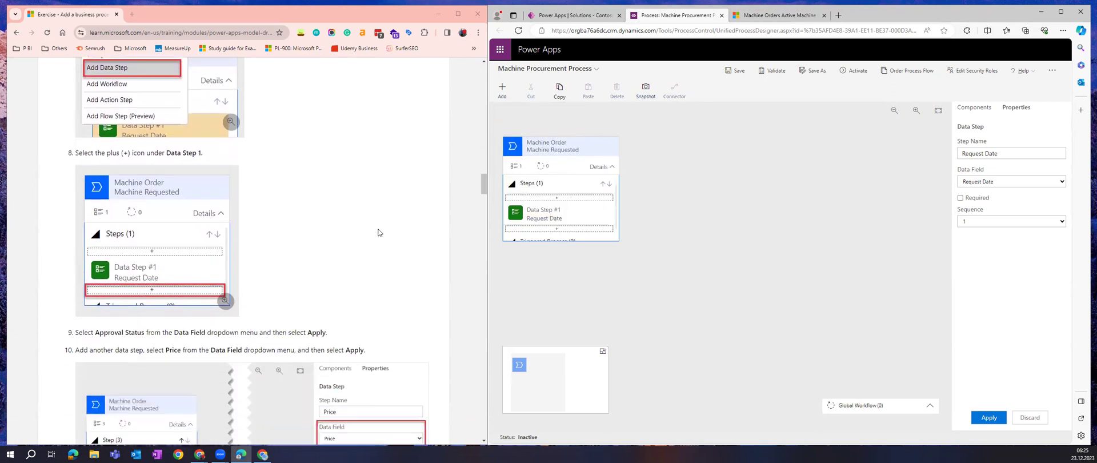
{"action": "scroll", "coordinate": [377, 232], "scroll_direction": "down", "scroll_amount": 1}
{"action": "scroll", "coordinate": [592, 209], "scroll_direction": "down", "scroll_amount": 1}
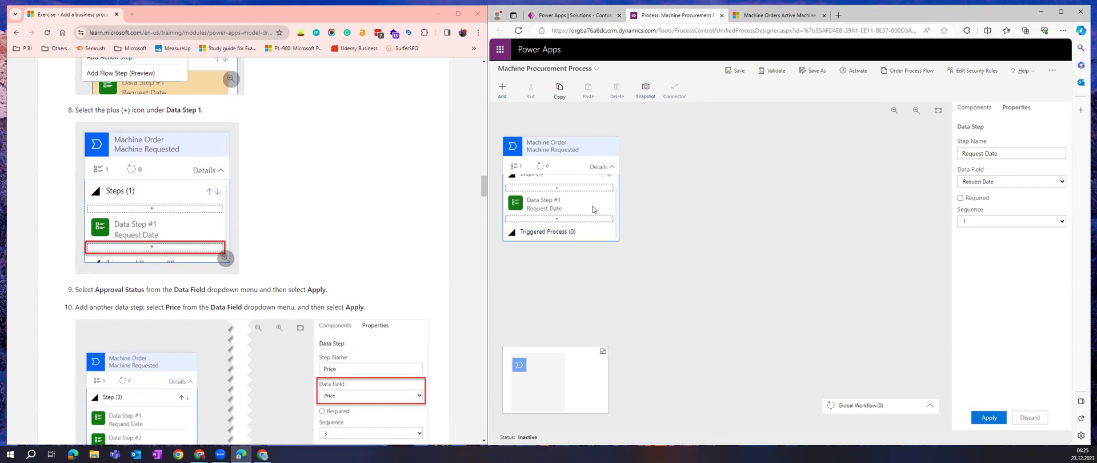
{"action": "scroll", "coordinate": [593, 209], "scroll_direction": "up", "scroll_amount": 1}
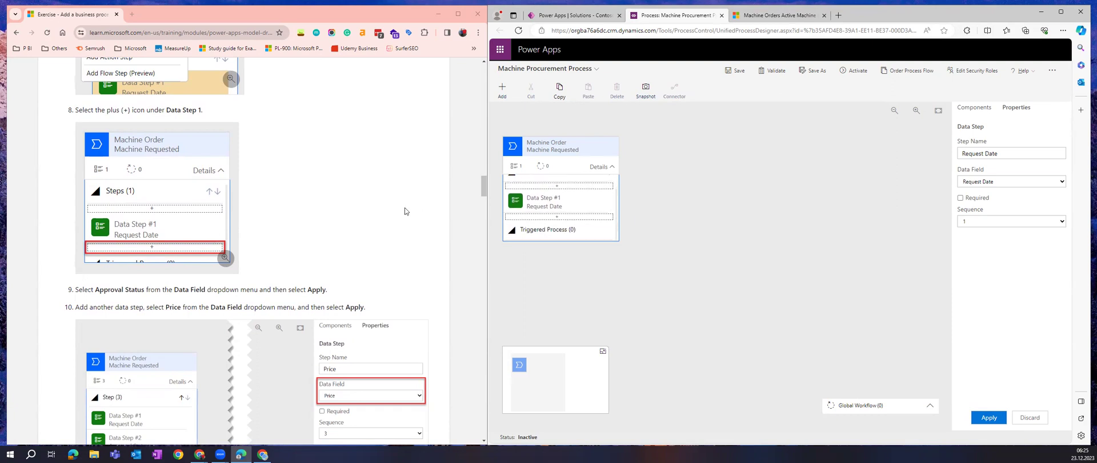
{"action": "scroll", "coordinate": [395, 208], "scroll_direction": "down", "scroll_amount": 3}
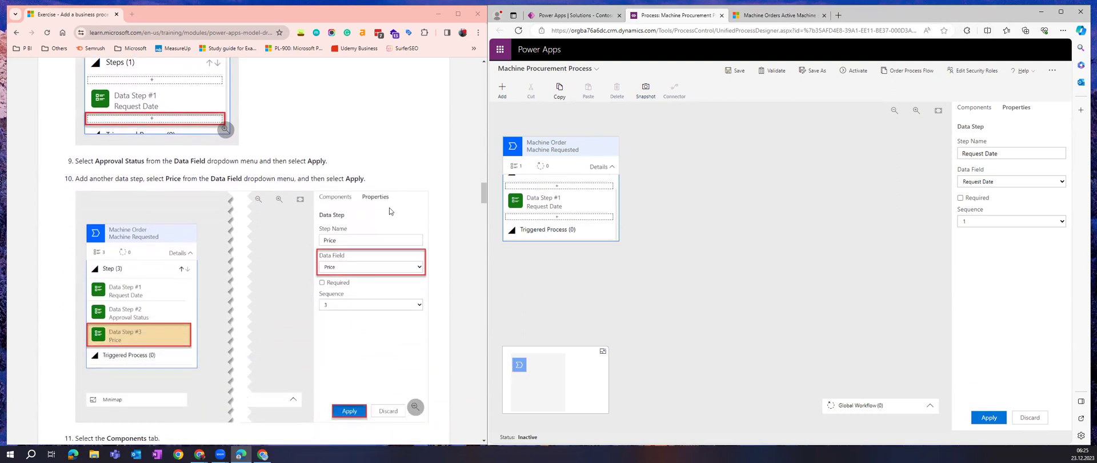
{"action": "scroll", "coordinate": [392, 206], "scroll_direction": "up", "scroll_amount": 3}
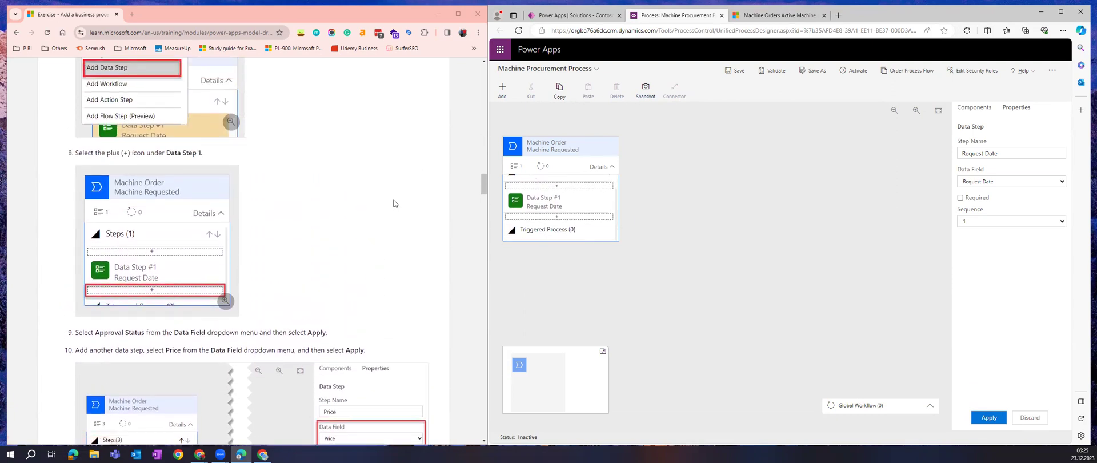
{"action": "scroll", "coordinate": [393, 203], "scroll_direction": "down", "scroll_amount": 1}
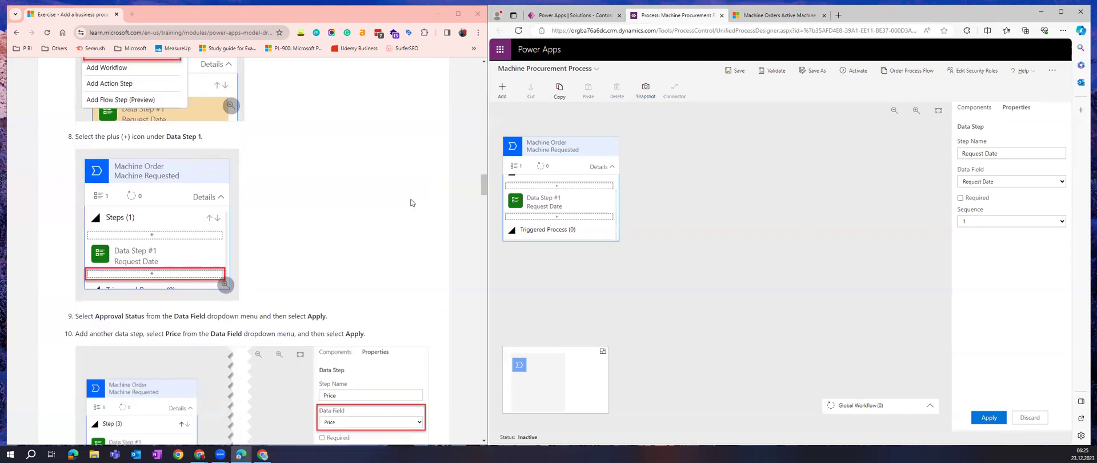
{"action": "left_click", "coordinate": [569, 217]}
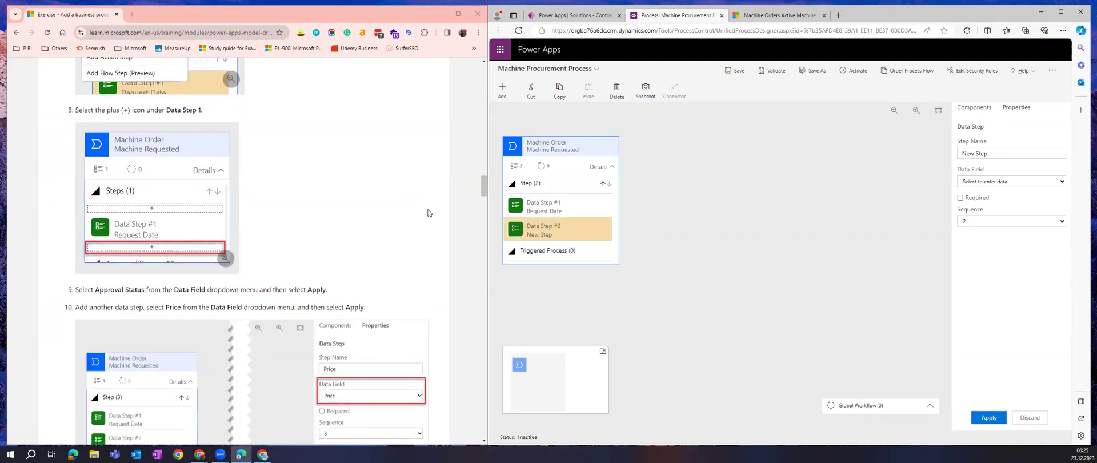
Following workshop step 9, name Data Step #2 Approval Status, set its data field to Approval Status, and apply the change
{"action": "scroll", "coordinate": [427, 209], "scroll_direction": "up", "scroll_amount": 3}
{"action": "scroll", "coordinate": [427, 211], "scroll_direction": "down", "scroll_amount": 3}
{"action": "scroll", "coordinate": [427, 211], "scroll_direction": "up", "scroll_amount": 2}
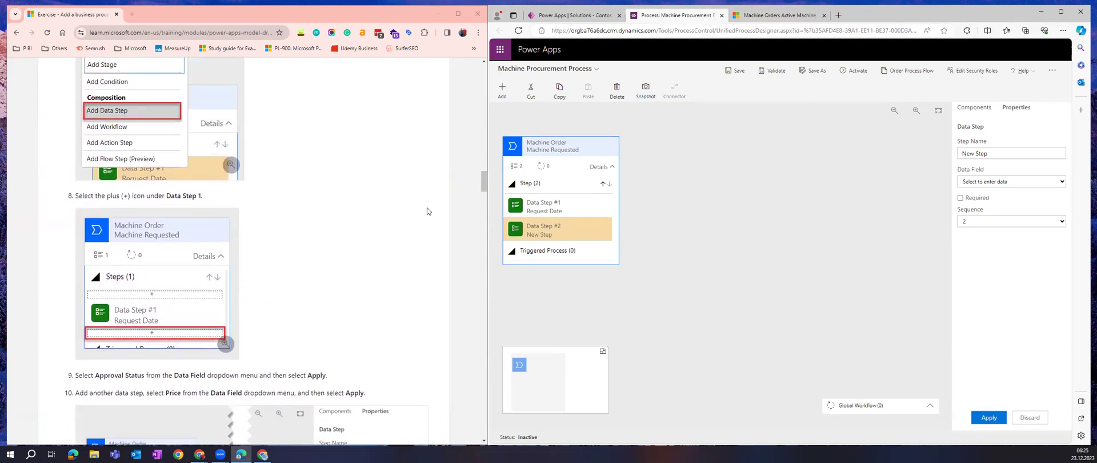
{"action": "scroll", "coordinate": [427, 211], "scroll_direction": "up", "scroll_amount": 1}
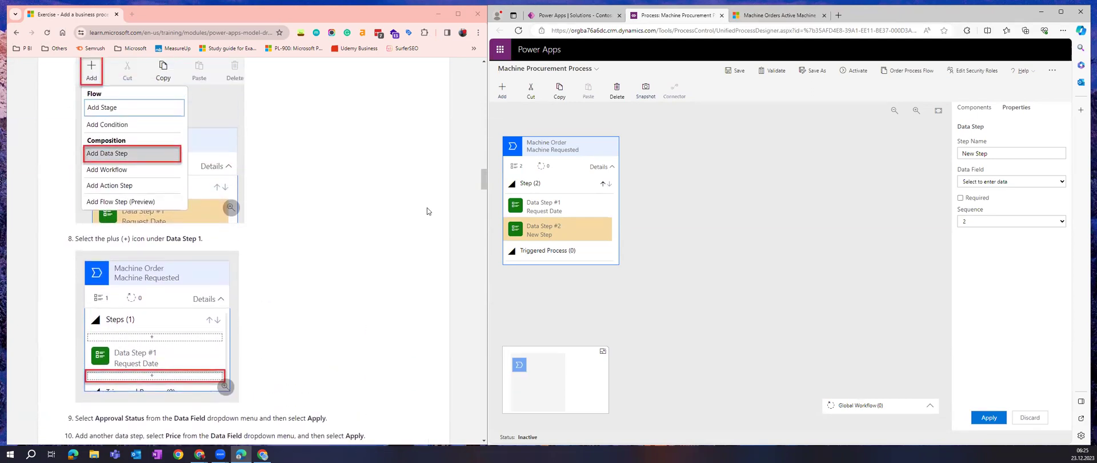
{"action": "scroll", "coordinate": [427, 211], "scroll_direction": "down", "scroll_amount": 3}
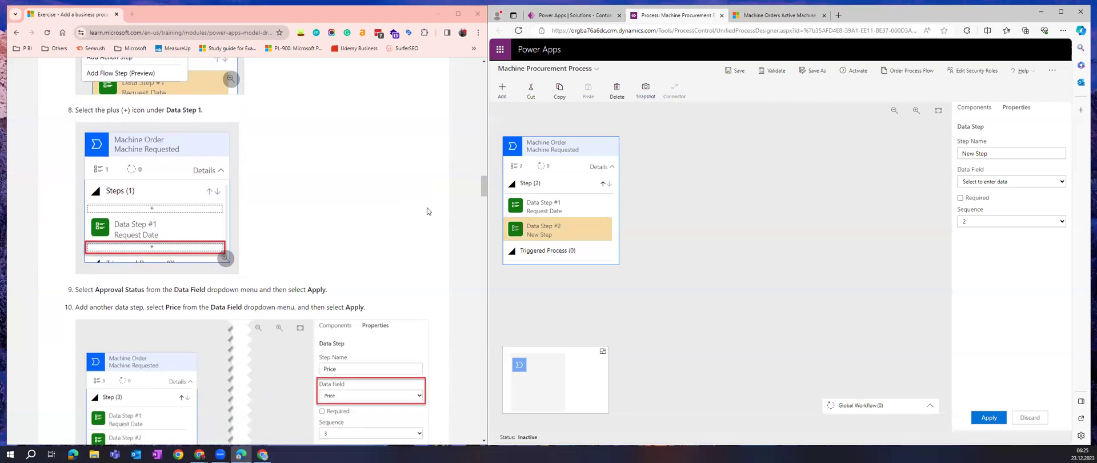
{"action": "scroll", "coordinate": [427, 211], "scroll_direction": "down", "scroll_amount": 3}
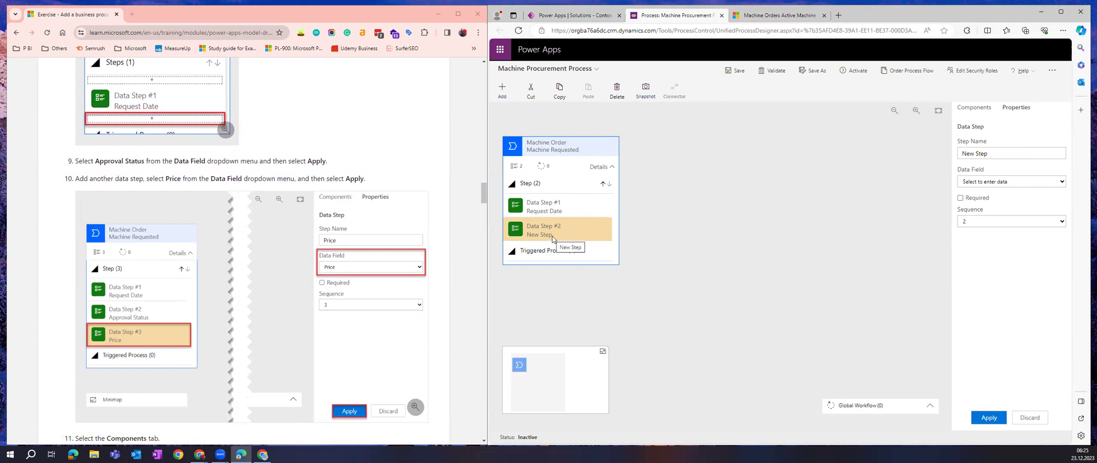
{"action": "triple_click", "coordinate": [1007, 153]}
{"action": "type", "text": "Approval Status"}
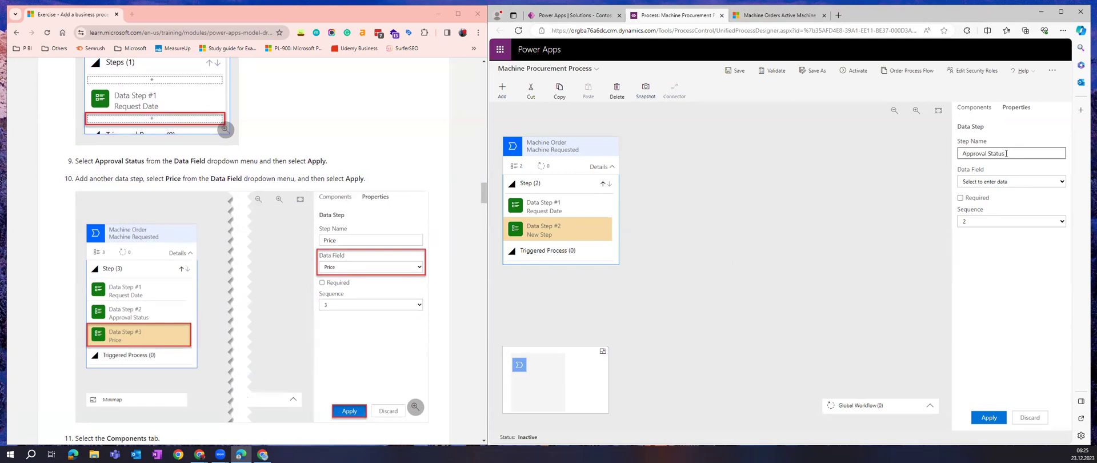
{"action": "left_click", "coordinate": [1001, 181]}
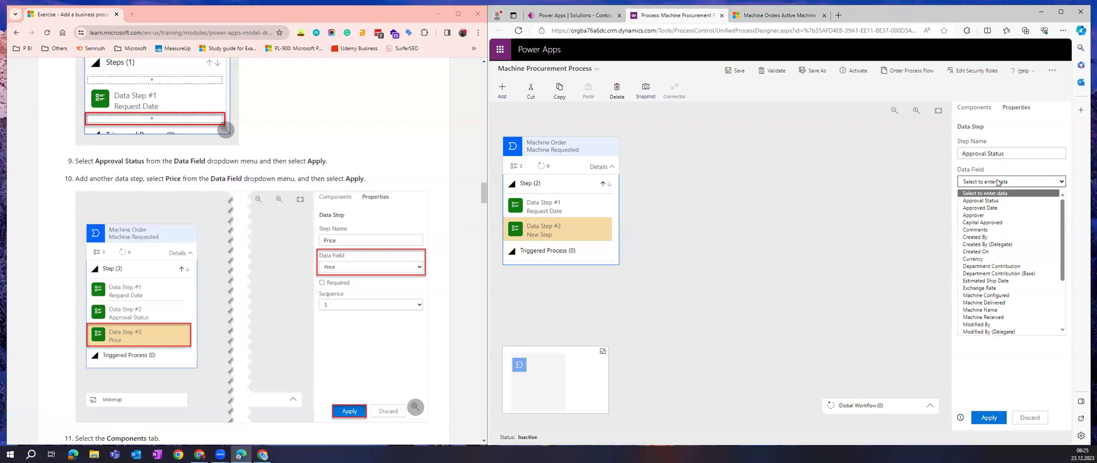
{"action": "left_click", "coordinate": [982, 200]}
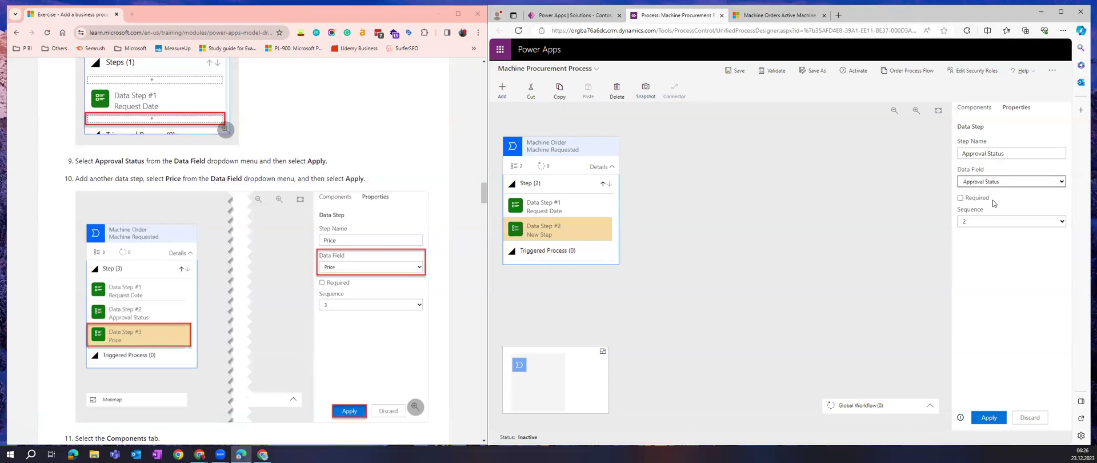
{"action": "left_click", "coordinate": [989, 417]}
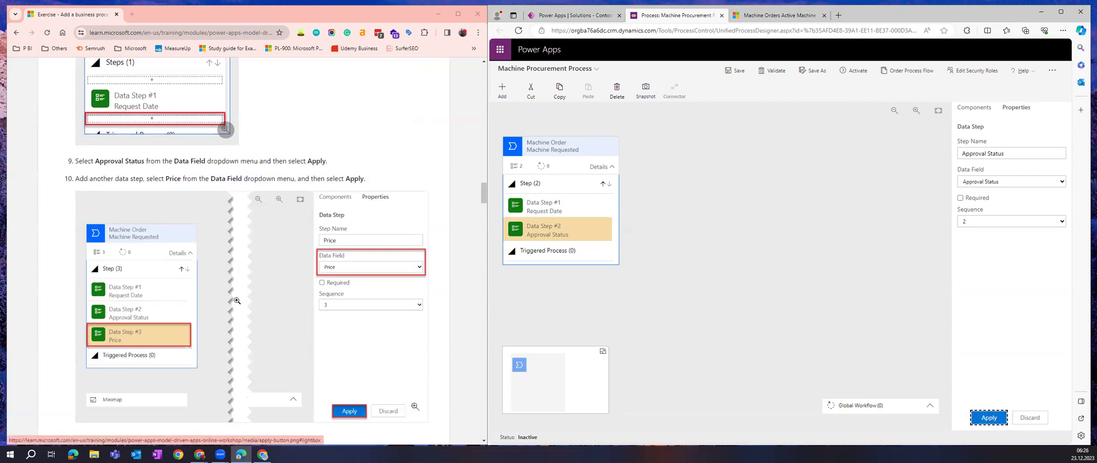
Following workshop step 10, add a new data step directly below Data Step #2 in the Machine Requested stage
{"action": "left_click", "coordinate": [502, 90]}
{"action": "left_click", "coordinate": [502, 92]}
{"action": "left_click", "coordinate": [505, 95]}
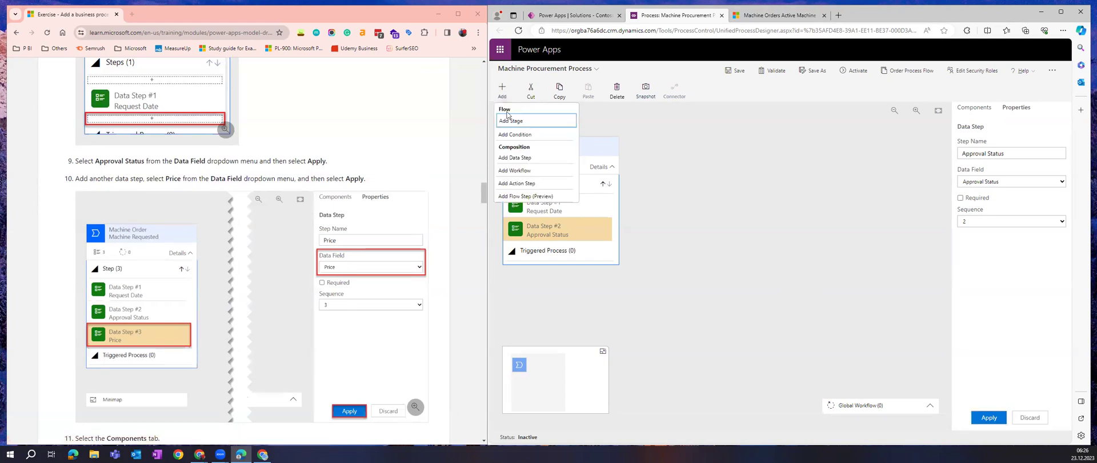
{"action": "left_click", "coordinate": [518, 159]}
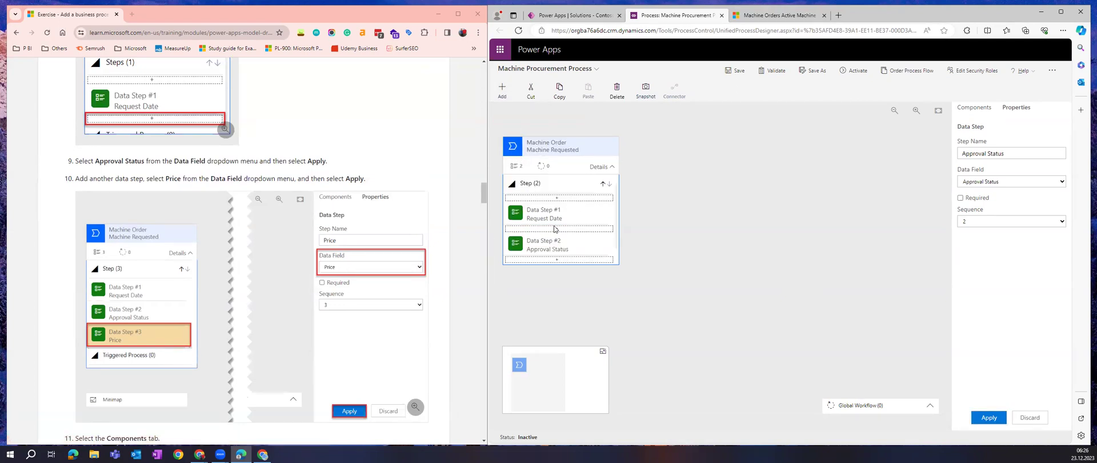
{"action": "left_click", "coordinate": [560, 240]}
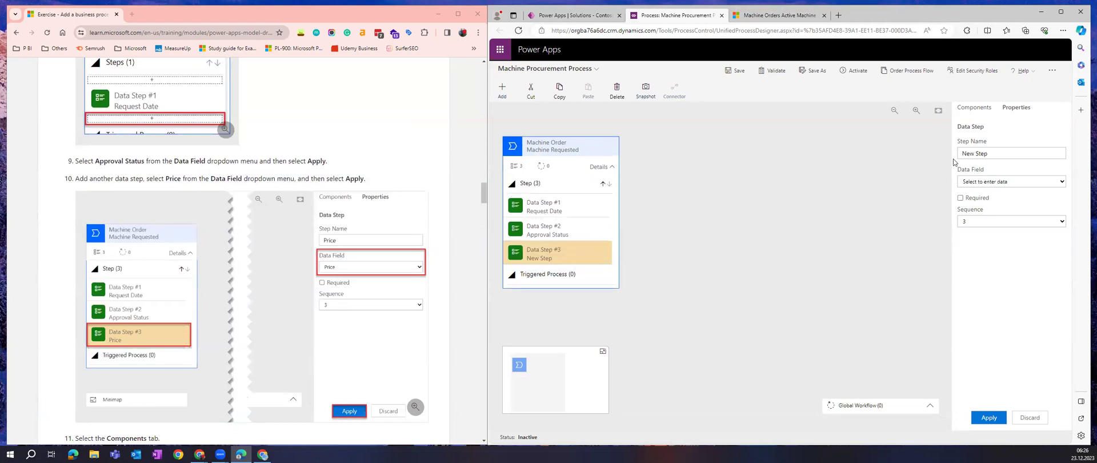
Name Data Step #3 Price, set its data field to Price, and apply the change
{"action": "double_click", "coordinate": [987, 154]}
{"action": "key", "text": "ctrl+a"}
{"action": "type", "text": "Price"}
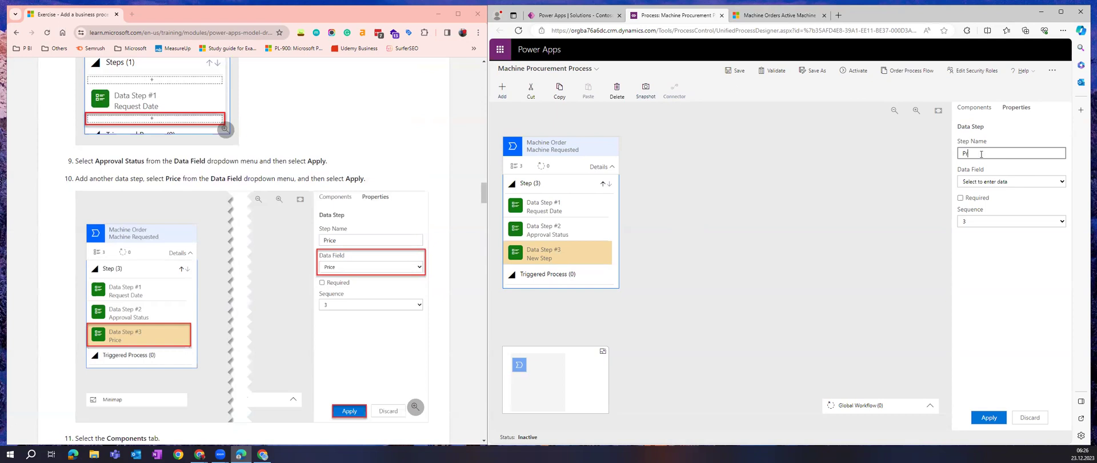
{"action": "left_click", "coordinate": [1006, 181]}
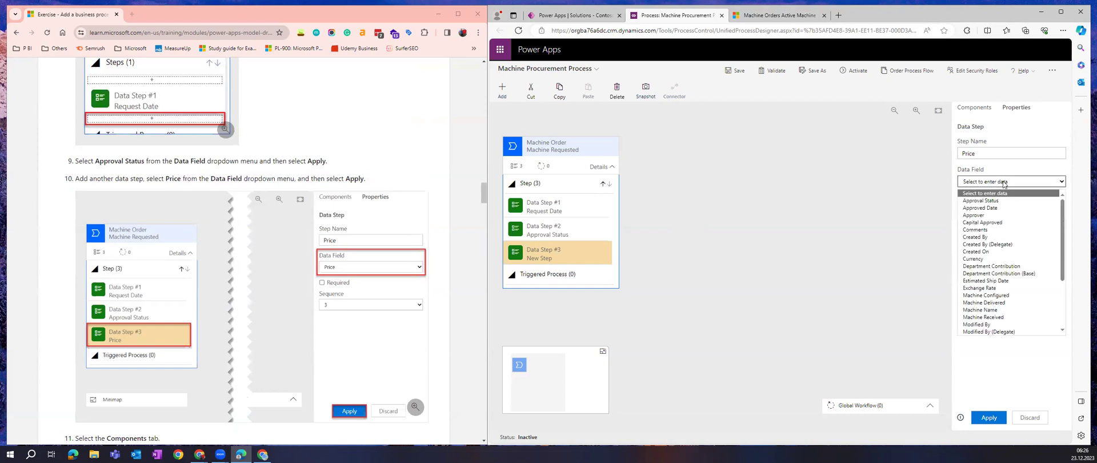
{"action": "scroll", "coordinate": [1001, 228], "scroll_direction": "down", "scroll_amount": 3}
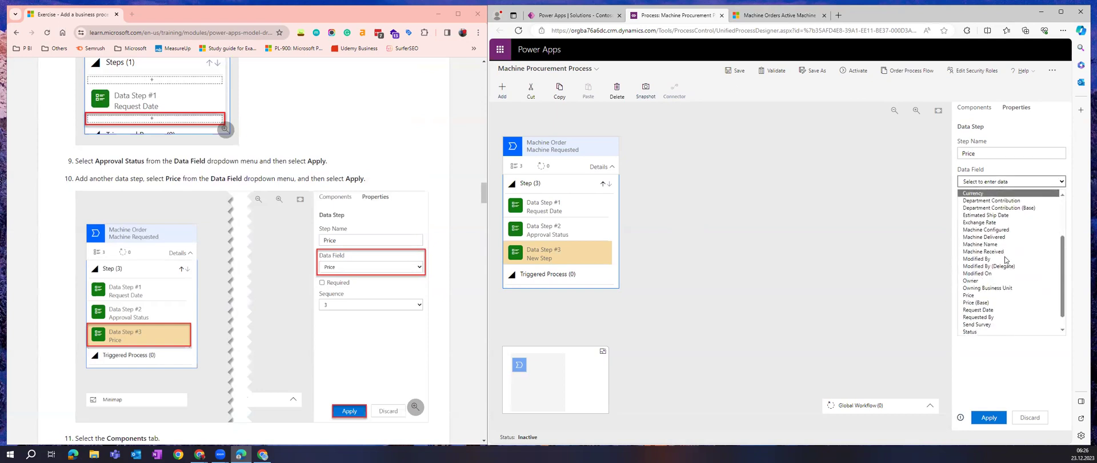
{"action": "left_click", "coordinate": [997, 297]}
{"action": "left_click", "coordinate": [989, 417]}
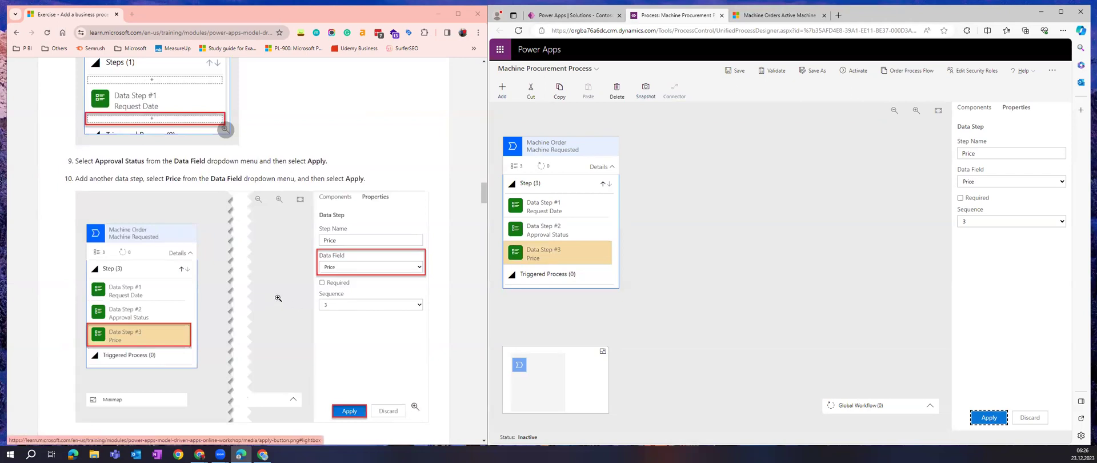
Following workshop steps 11 and 12, add a new stage immediately after the Machine Requested stage
{"action": "scroll", "coordinate": [279, 297], "scroll_direction": "down", "scroll_amount": 2}
{"action": "scroll", "coordinate": [278, 298], "scroll_direction": "down", "scroll_amount": 1}
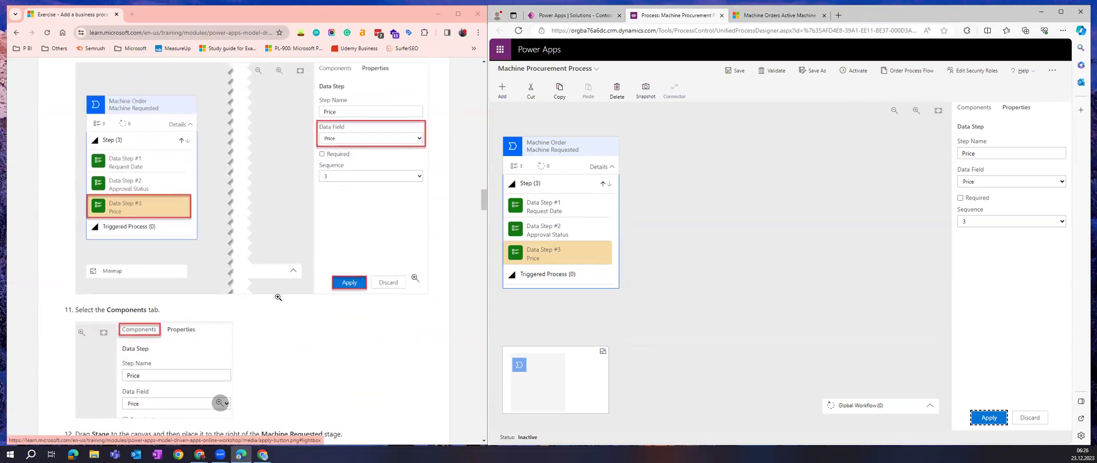
{"action": "scroll", "coordinate": [278, 298], "scroll_direction": "down", "scroll_amount": 3}
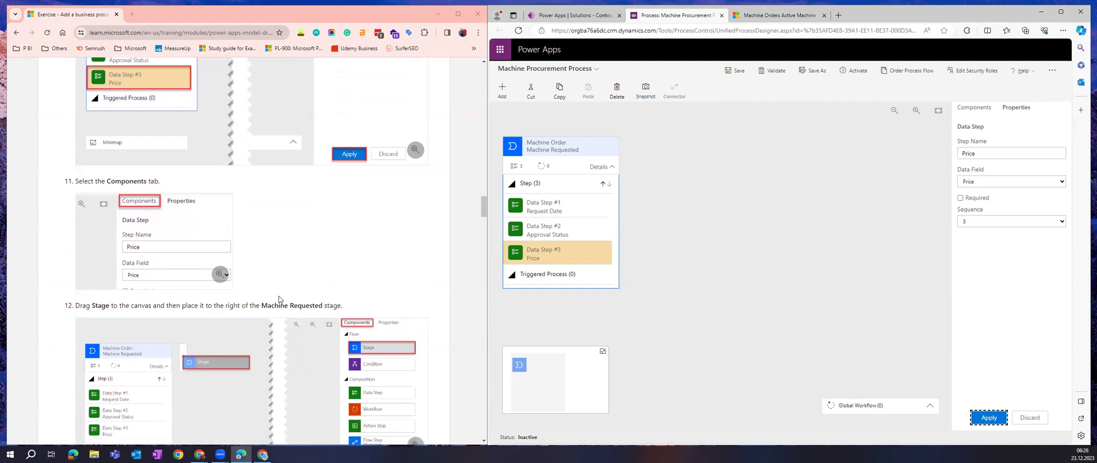
{"action": "scroll", "coordinate": [280, 299], "scroll_direction": "down", "scroll_amount": 1}
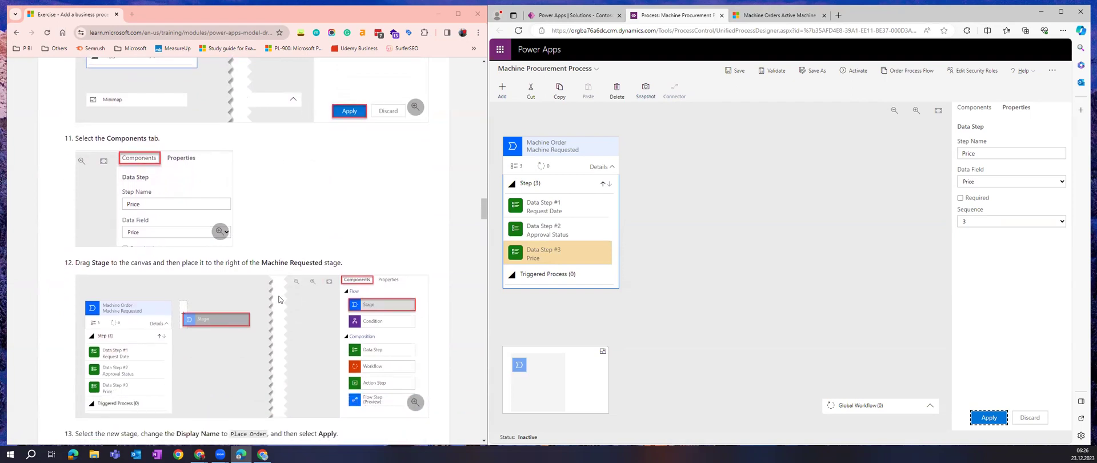
{"action": "scroll", "coordinate": [280, 300], "scroll_direction": "down", "scroll_amount": 2}
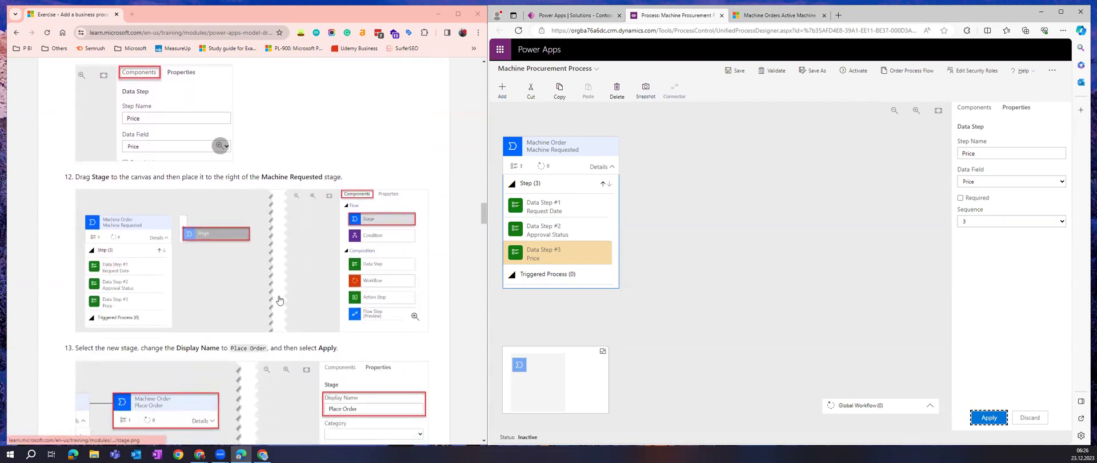
{"action": "scroll", "coordinate": [280, 300], "scroll_direction": "up", "scroll_amount": 1}
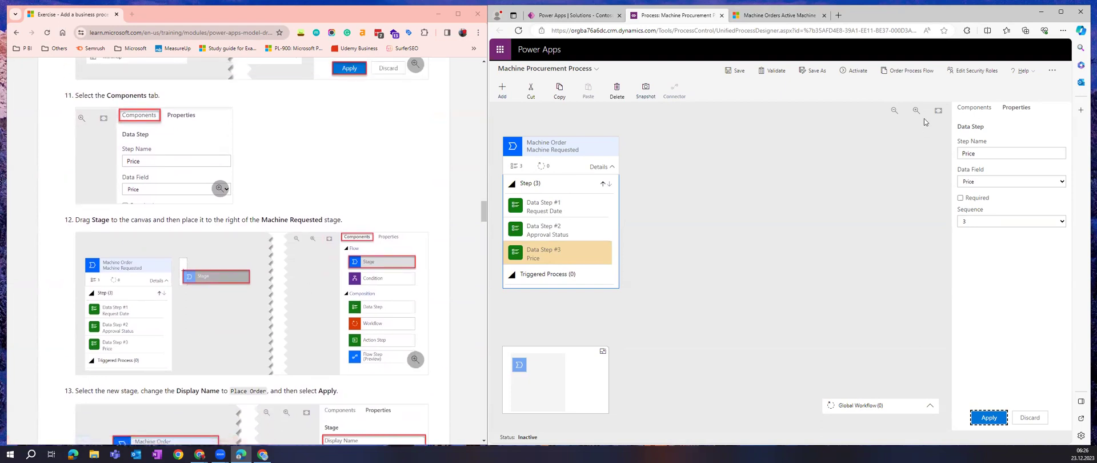
{"action": "left_click", "coordinate": [975, 108]}
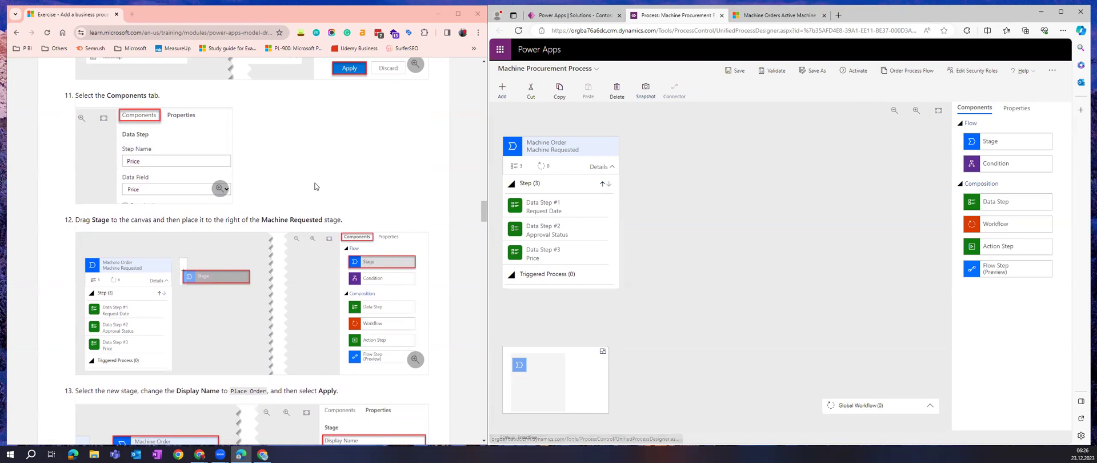
{"action": "scroll", "coordinate": [315, 187], "scroll_direction": "down", "scroll_amount": 3}
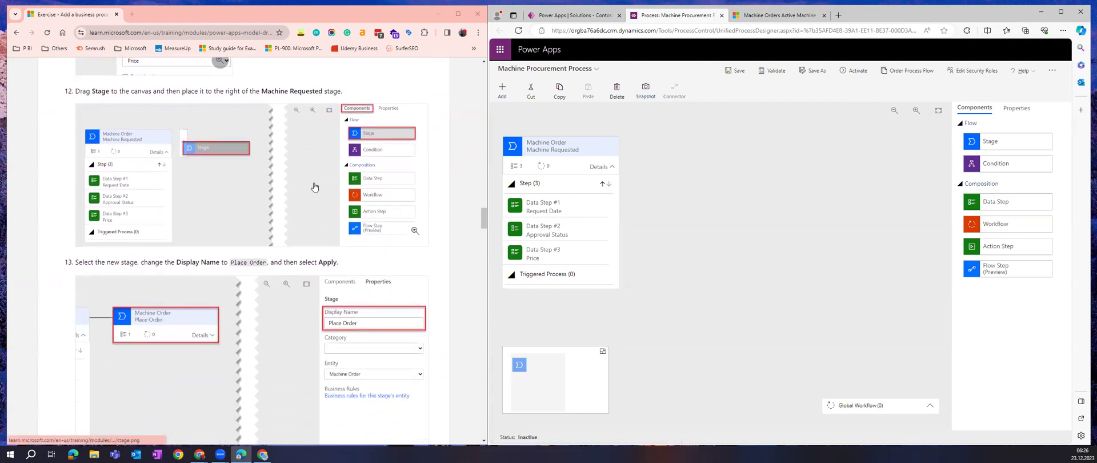
{"action": "left_click_drag", "start_coordinate": [987, 142], "coordinate": [626, 160]}
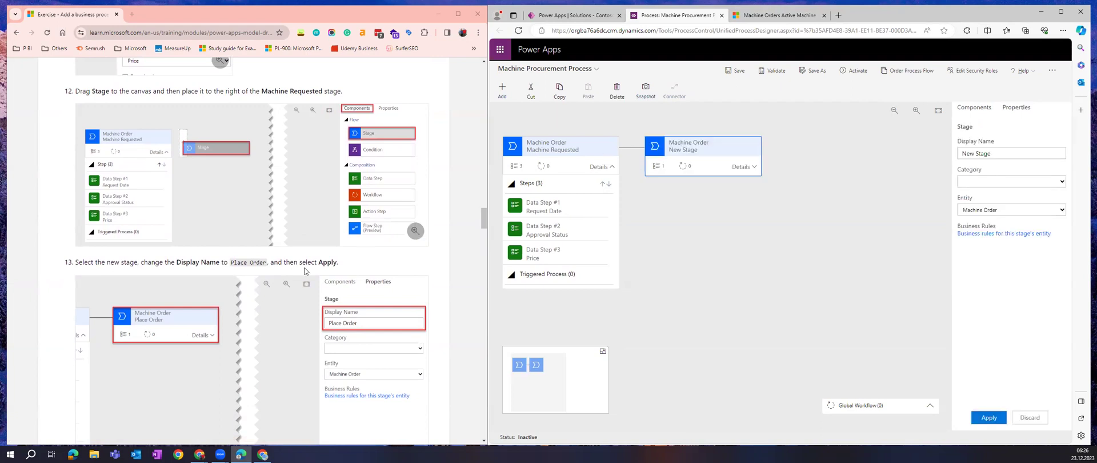
Following workshop step 13, set the new stage's display name to Place Order and apply the change
{"action": "scroll", "coordinate": [305, 271], "scroll_direction": "down", "scroll_amount": 2}
{"action": "scroll", "coordinate": [305, 271], "scroll_direction": "down", "scroll_amount": 2}
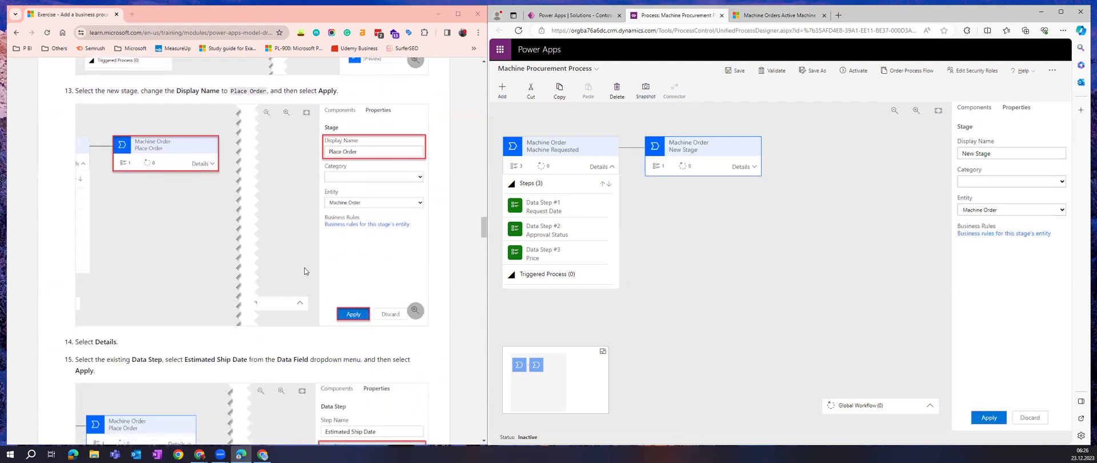
{"action": "left_click", "coordinate": [999, 154]}
{"action": "triple_click", "coordinate": [998, 154]}
{"action": "type", "text": "Place Order"}
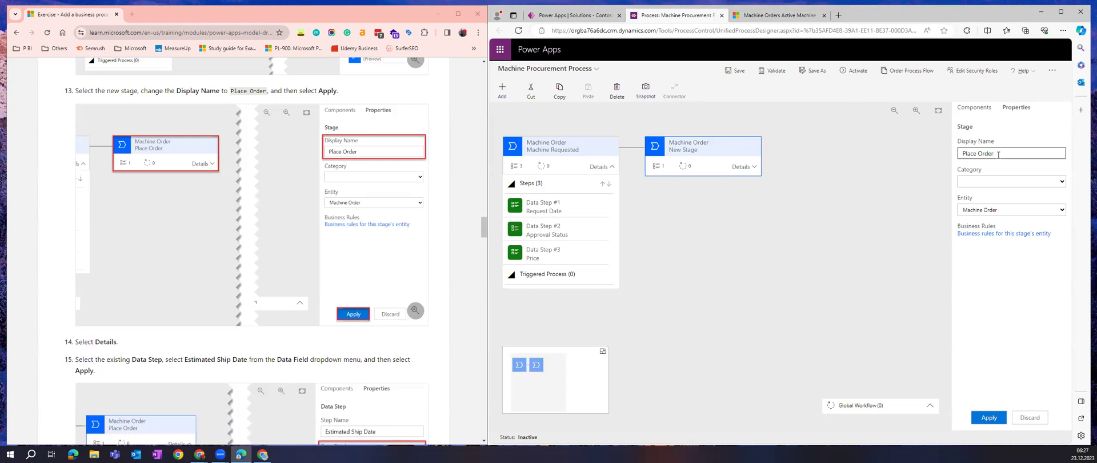
{"action": "scroll", "coordinate": [327, 275], "scroll_direction": "down", "scroll_amount": 2}
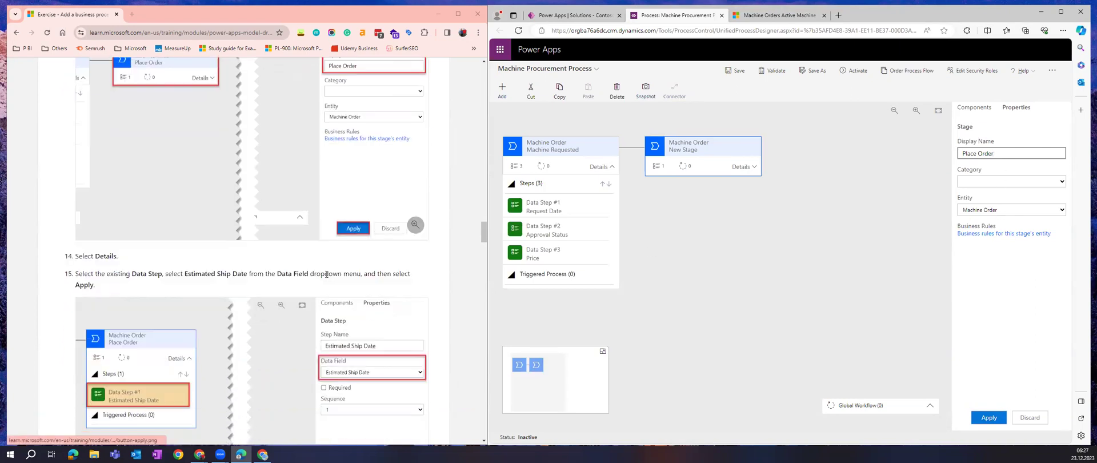
{"action": "left_click", "coordinate": [993, 422]}
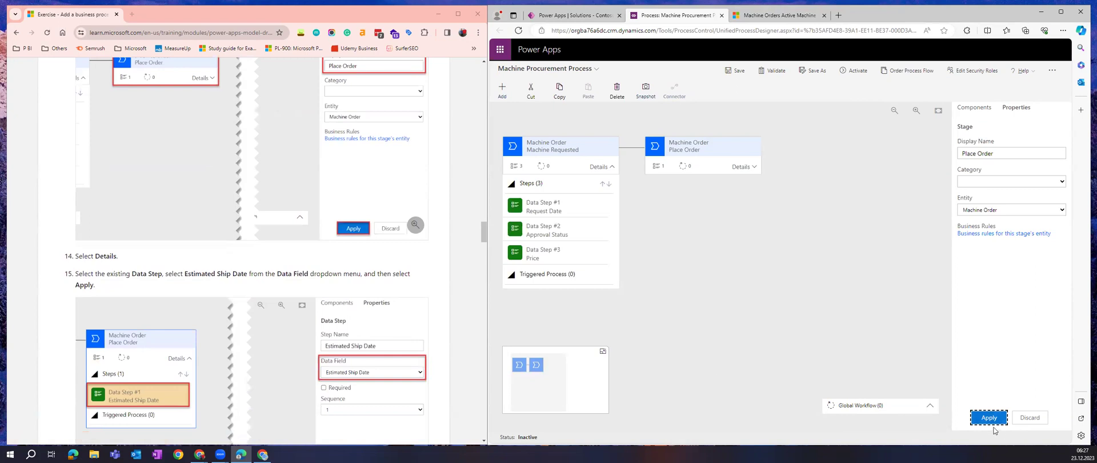
Expand the Place Order stage's details and read workshop step 15 on configuring its data step
{"action": "scroll", "coordinate": [357, 319], "scroll_direction": "down", "scroll_amount": 2}
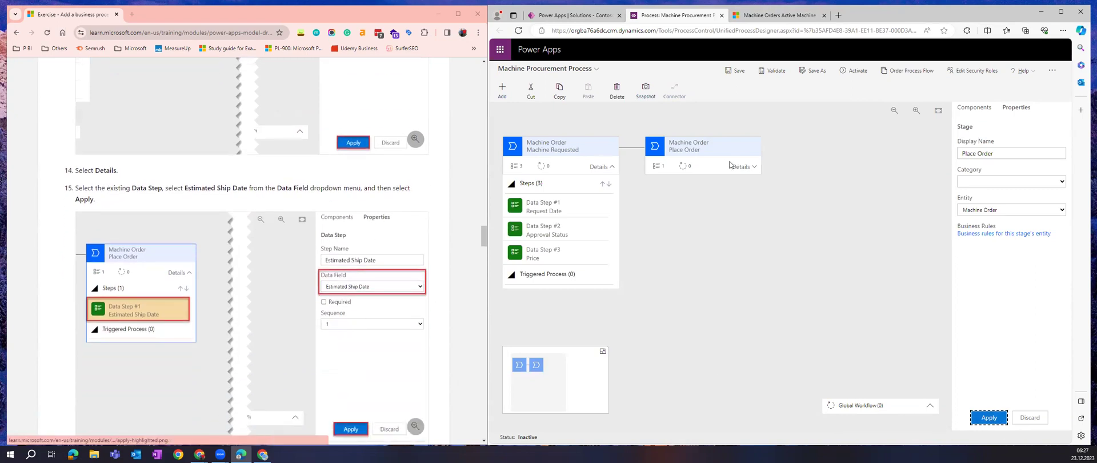
{"action": "left_click", "coordinate": [754, 167]}
{"action": "scroll", "coordinate": [322, 262], "scroll_direction": "down", "scroll_amount": 2}
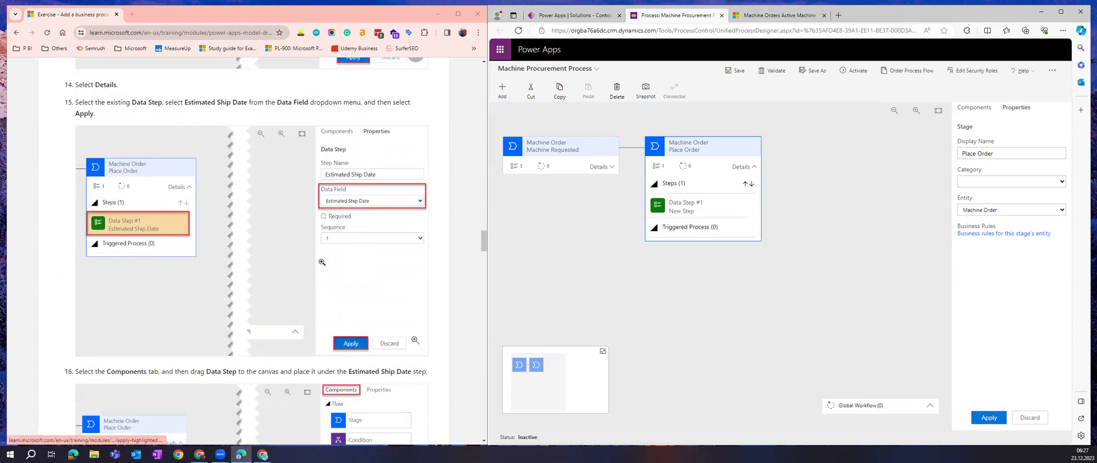
Name the Place Order stage's Data Step #1 Estimated Ship date, set its data field to Estimated Ship Date, and apply the change
{"action": "left_click", "coordinate": [693, 209]}
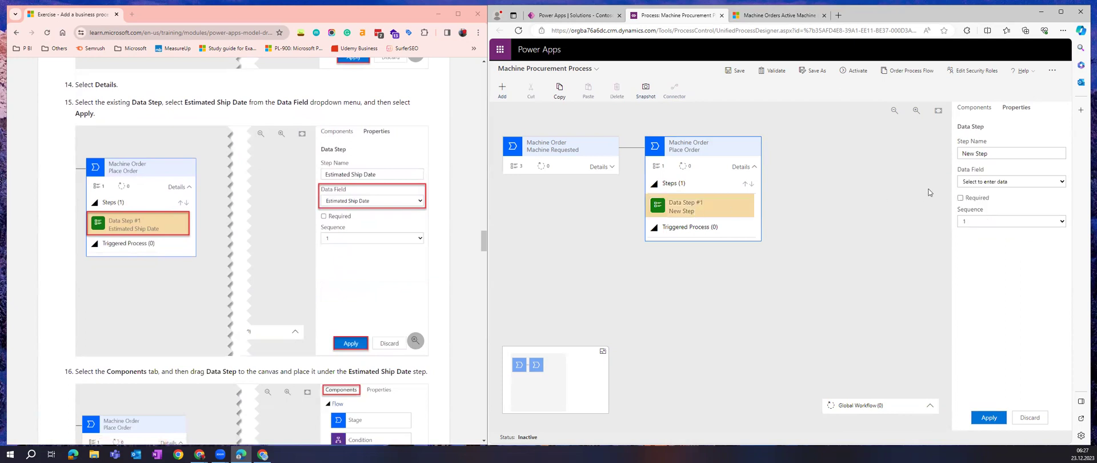
{"action": "double_click", "coordinate": [986, 154]}
{"action": "key", "text": "ctrl+a"}
{"action": "type", "text": "Estimate"}
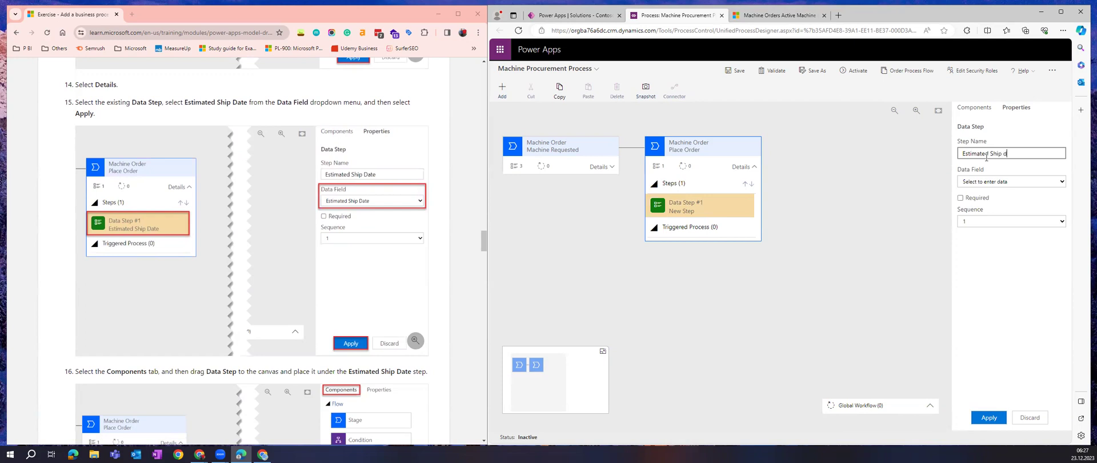
{"action": "type", "text": "d Ship date"}
{"action": "left_click", "coordinate": [984, 182]}
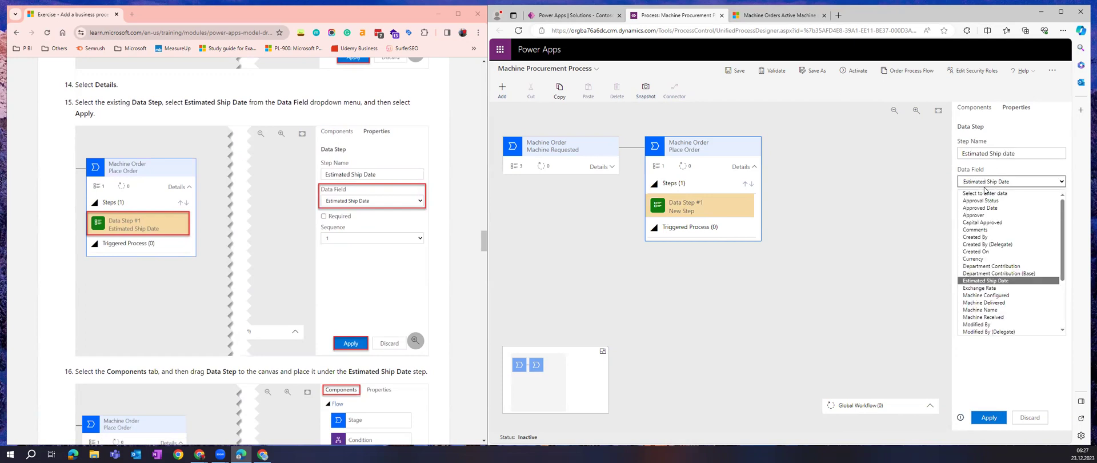
{"action": "left_click", "coordinate": [1015, 281]}
{"action": "left_click", "coordinate": [989, 418]}
Following workshop step 16, add a new data step below the Estimated Ship date step in the Place Order stage
{"action": "scroll", "coordinate": [343, 289], "scroll_direction": "down", "scroll_amount": 5}
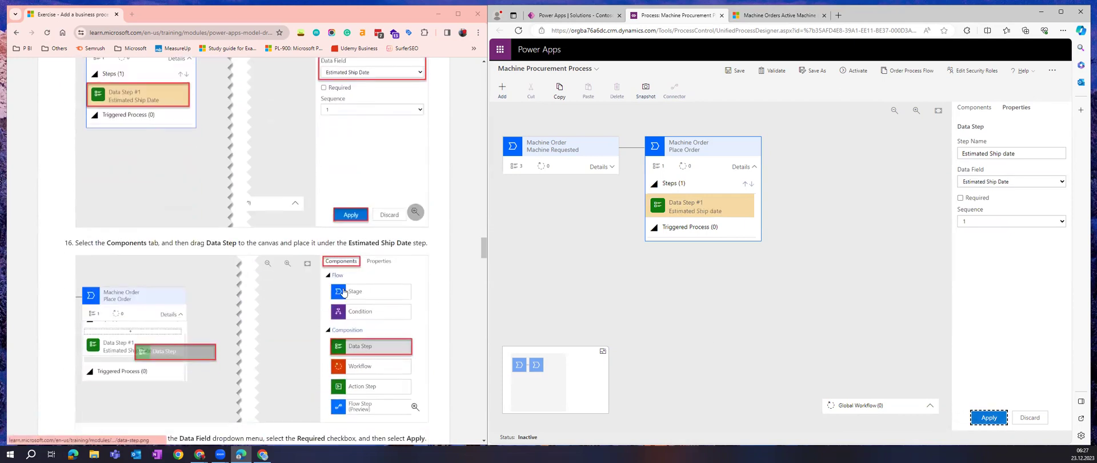
{"action": "scroll", "coordinate": [343, 288], "scroll_direction": "down", "scroll_amount": 2}
{"action": "scroll", "coordinate": [344, 289], "scroll_direction": "up", "scroll_amount": 2}
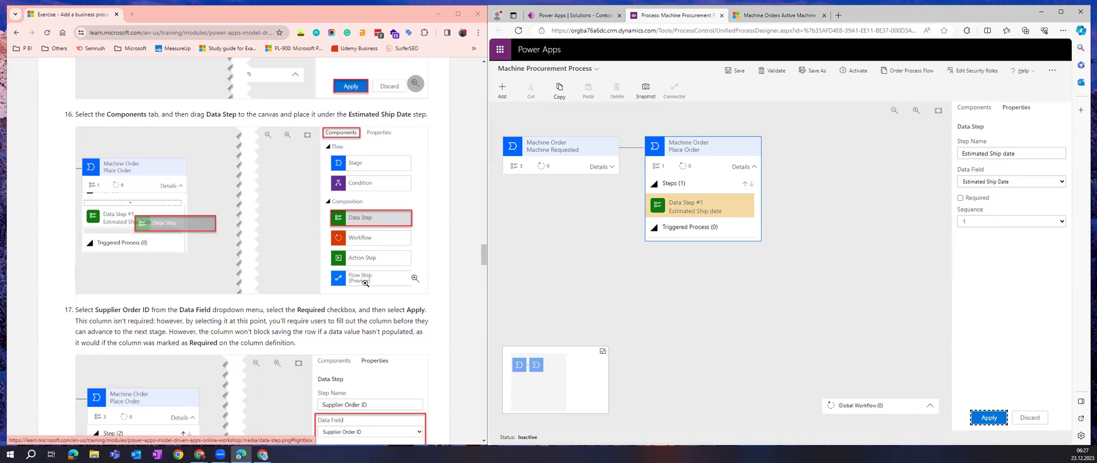
{"action": "left_click", "coordinate": [986, 111]}
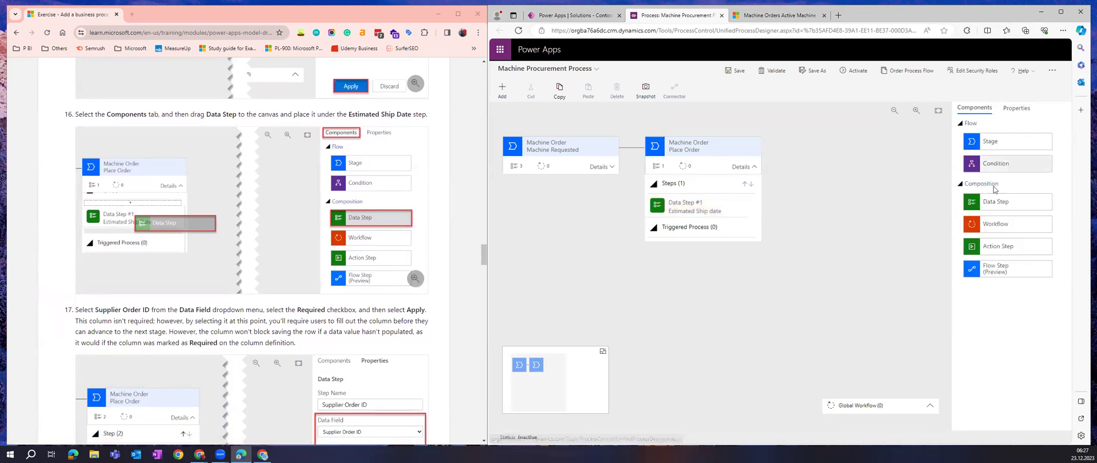
{"action": "left_click_drag", "start_coordinate": [1013, 201], "coordinate": [724, 213]}
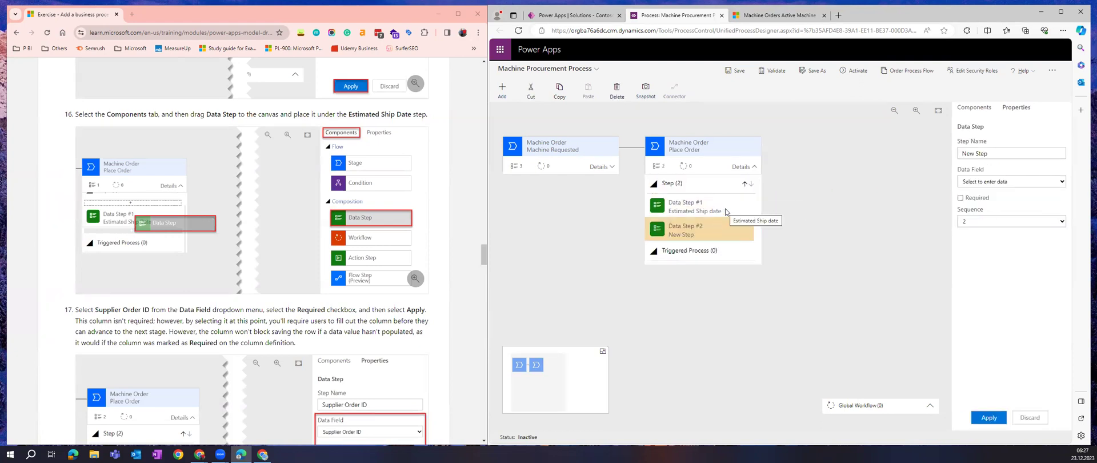
Following workshop step 17, name the Place Order stage's Data Step #2 Supplier Order ID
{"action": "scroll", "coordinate": [308, 246], "scroll_direction": "down", "scroll_amount": 2}
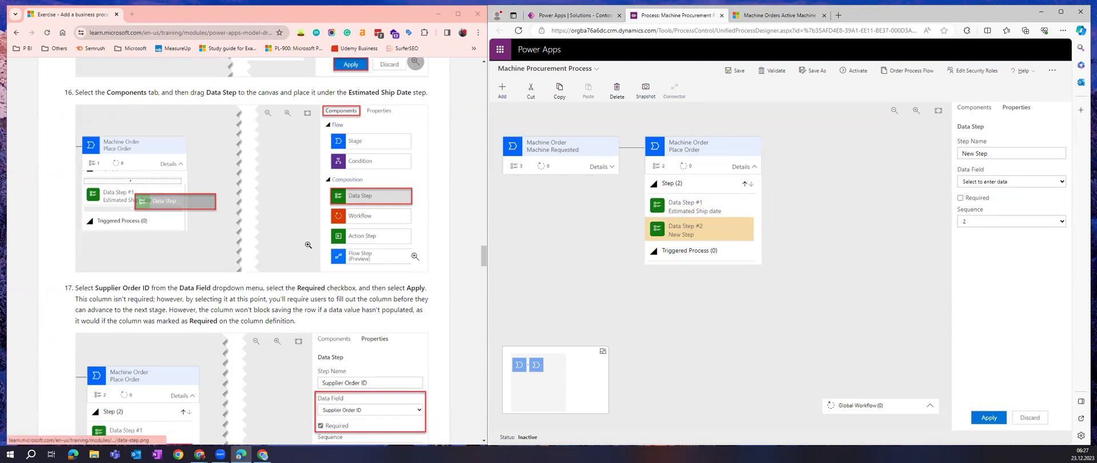
{"action": "scroll", "coordinate": [308, 245], "scroll_direction": "up", "scroll_amount": 1}
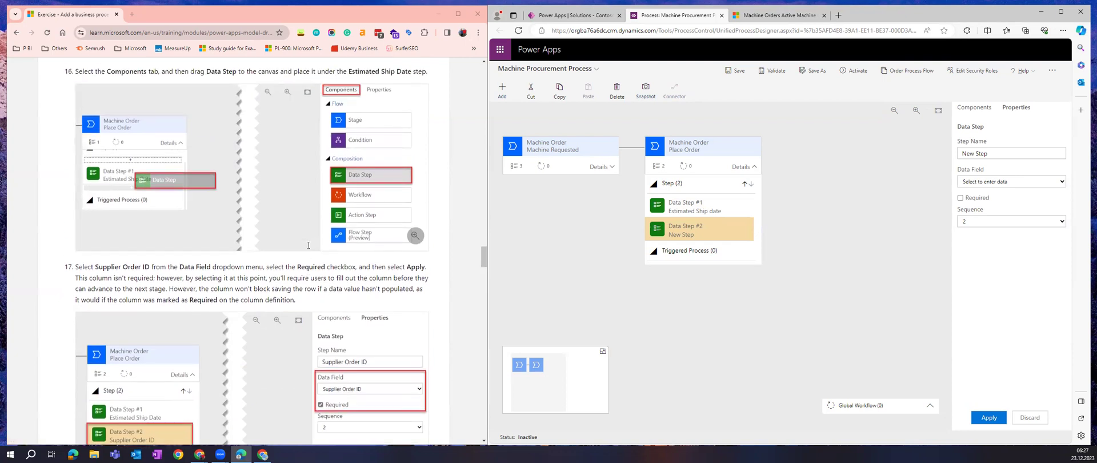
{"action": "scroll", "coordinate": [309, 245], "scroll_direction": "up", "scroll_amount": 1}
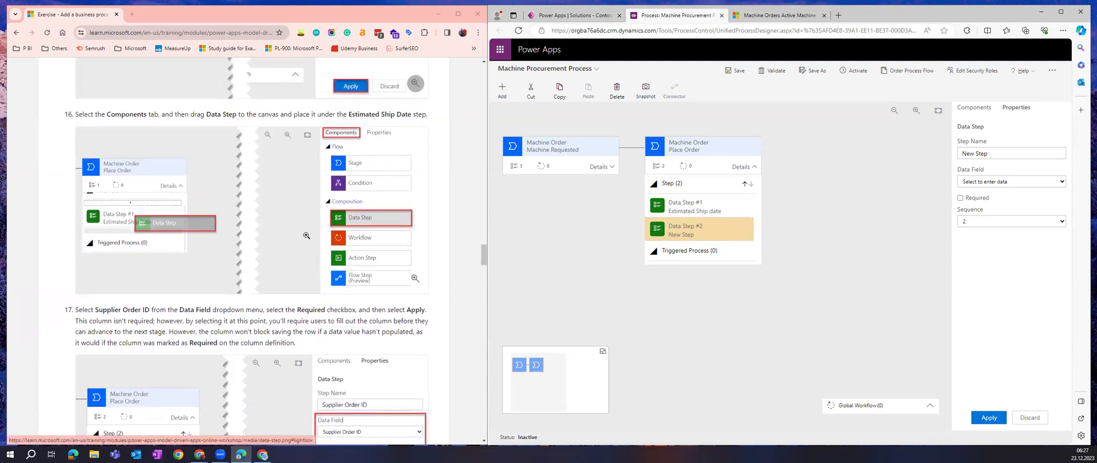
{"action": "scroll", "coordinate": [307, 236], "scroll_direction": "down", "scroll_amount": 5}
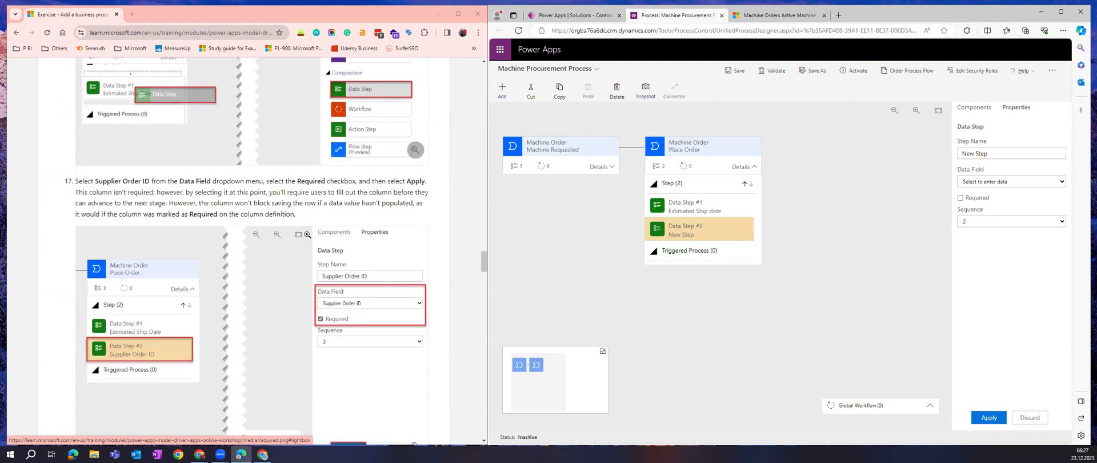
{"action": "triple_click", "coordinate": [1004, 149]}
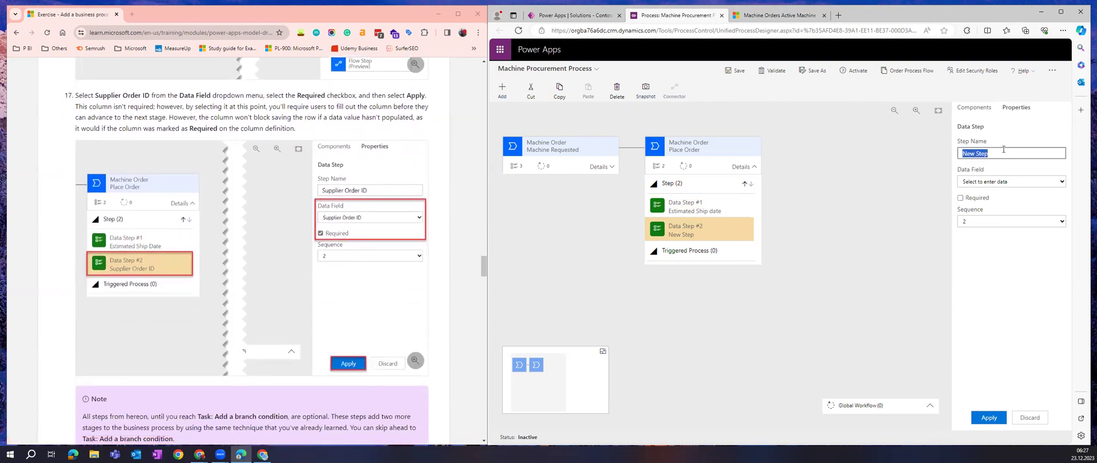
{"action": "type", "text": "Supplier Order"}
Set the data field of the Place Order stage's second data step to Supplier Order ID and apply the change
{"action": "left_click", "coordinate": [1002, 181]}
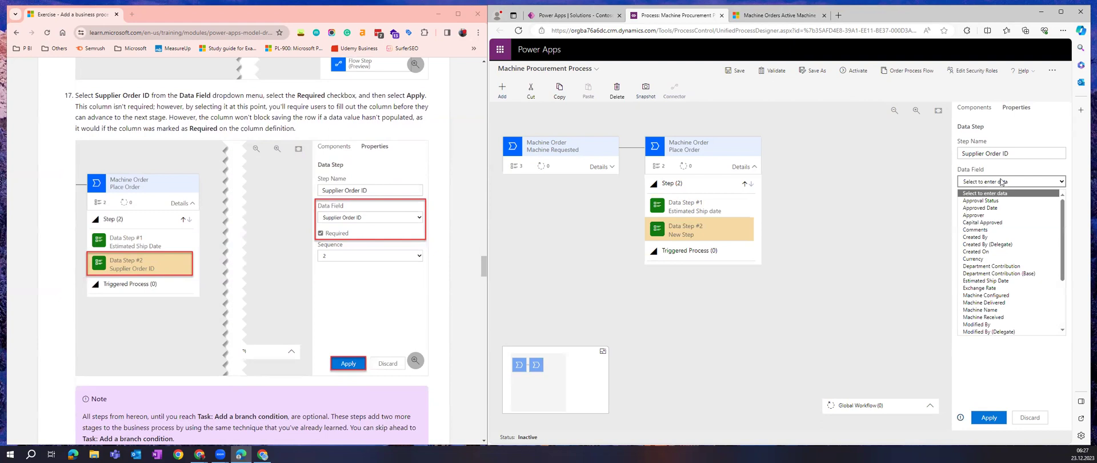
{"action": "key", "text": "s"}
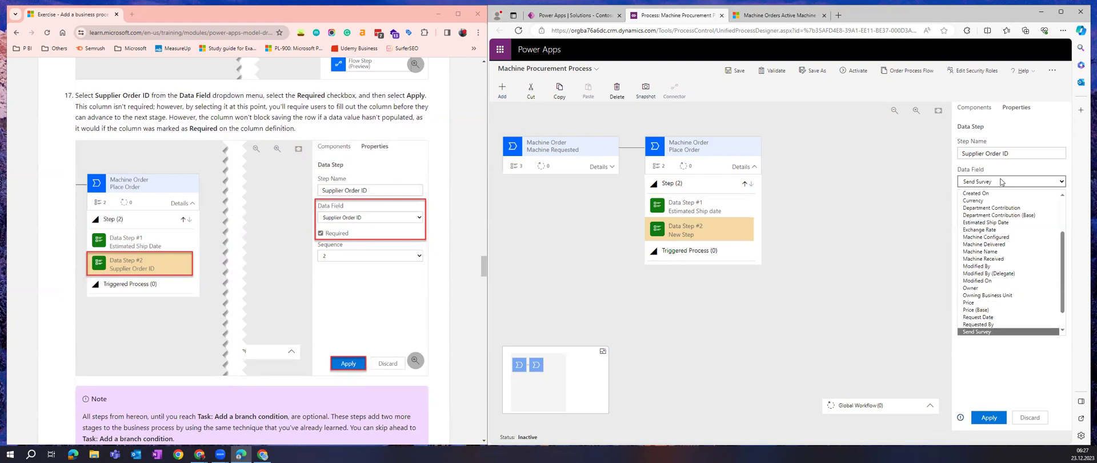
{"action": "scroll", "coordinate": [1012, 251], "scroll_direction": "down", "scroll_amount": 1}
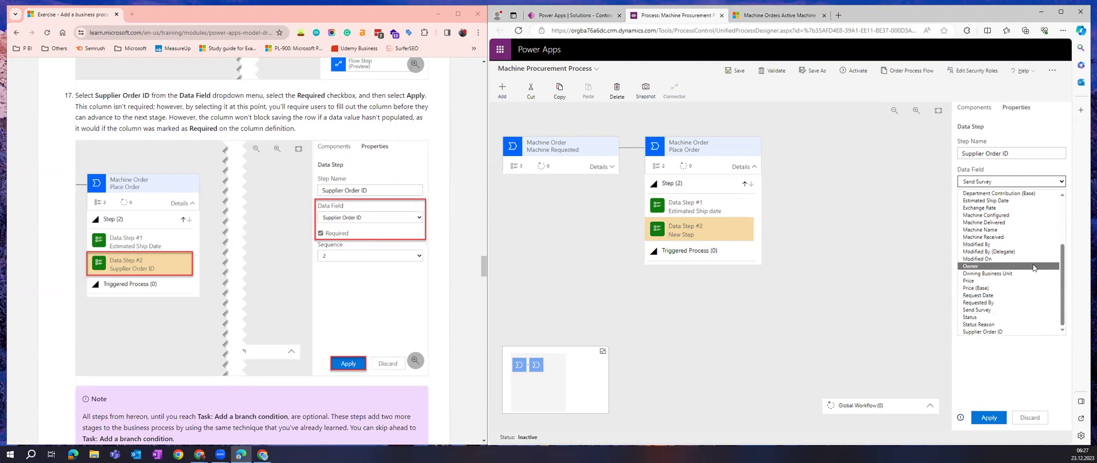
{"action": "left_click", "coordinate": [1021, 331]}
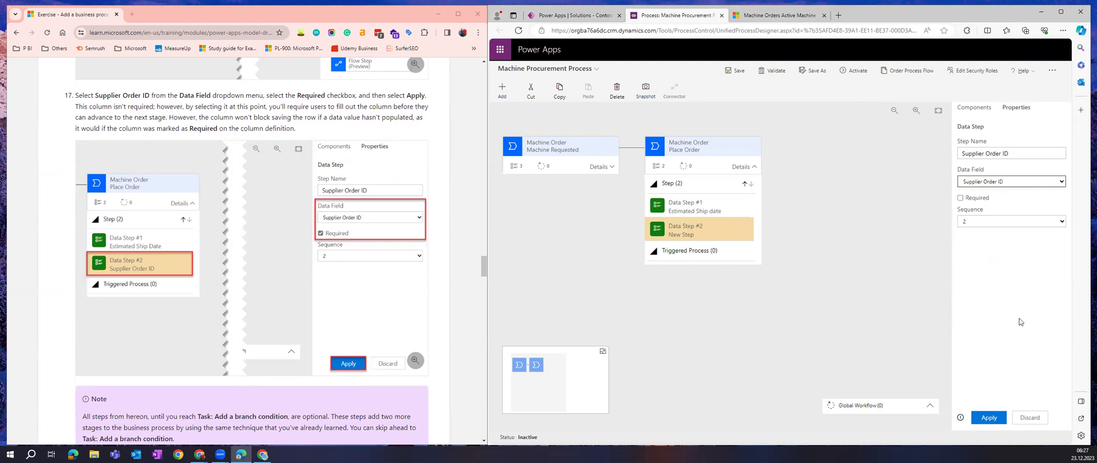
{"action": "left_click", "coordinate": [990, 417]}
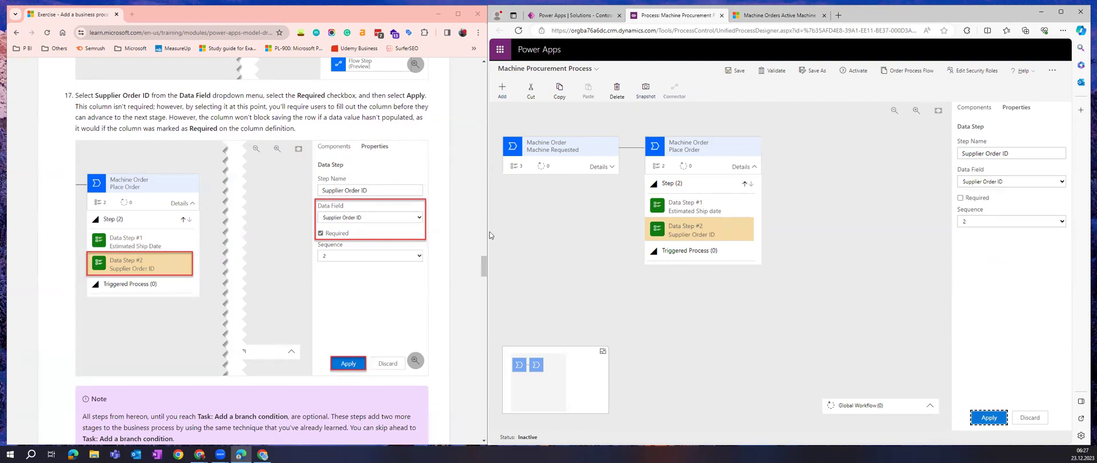
Following workshop step 18, add a new stage directly after the Place Order stage
{"action": "scroll", "coordinate": [404, 252], "scroll_direction": "down", "scroll_amount": 4}
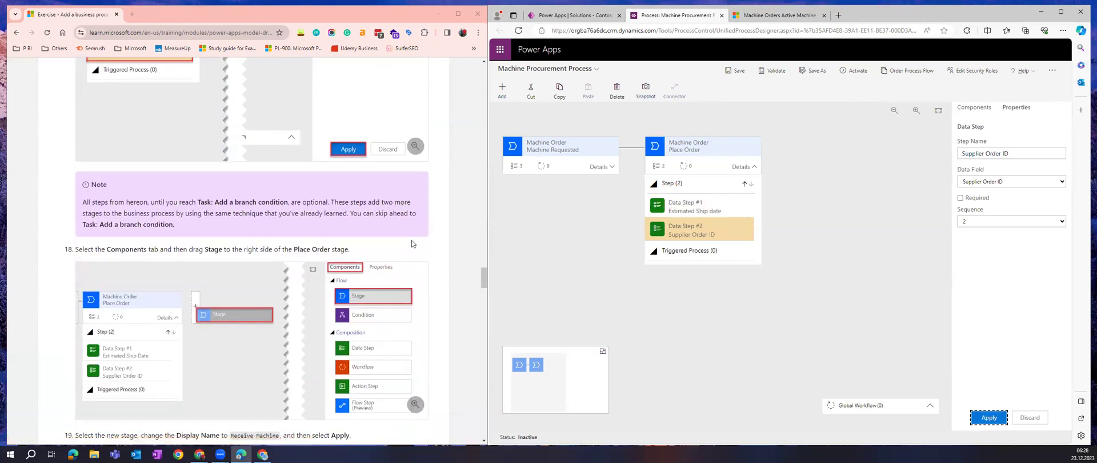
{"action": "scroll", "coordinate": [412, 245], "scroll_direction": "down", "scroll_amount": 1}
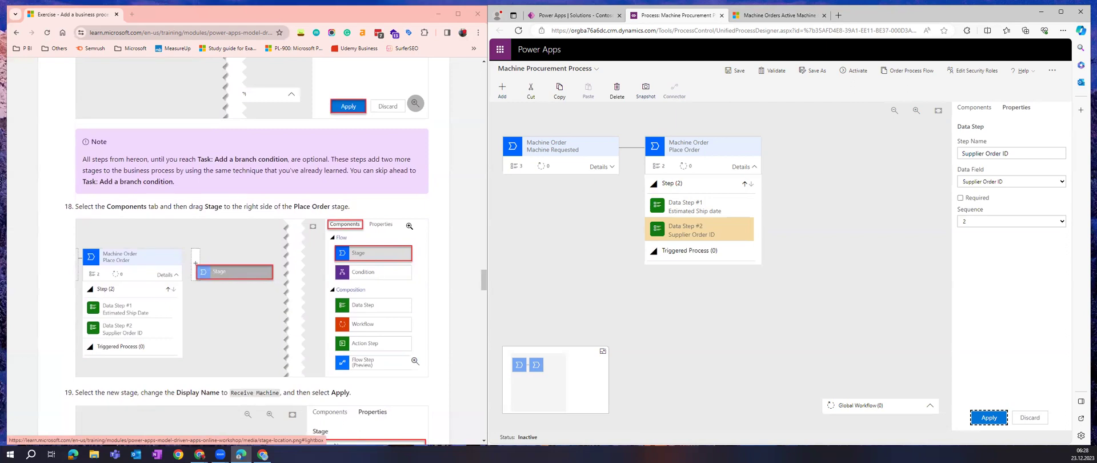
{"action": "scroll", "coordinate": [409, 226], "scroll_direction": "down", "scroll_amount": 3}
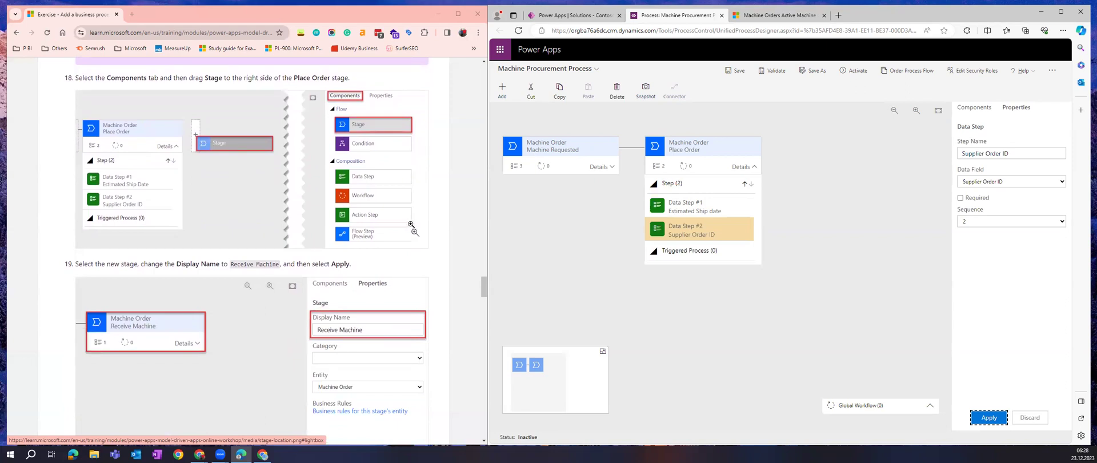
{"action": "scroll", "coordinate": [411, 224], "scroll_direction": "down", "scroll_amount": 1}
{"action": "left_click", "coordinate": [982, 108]}
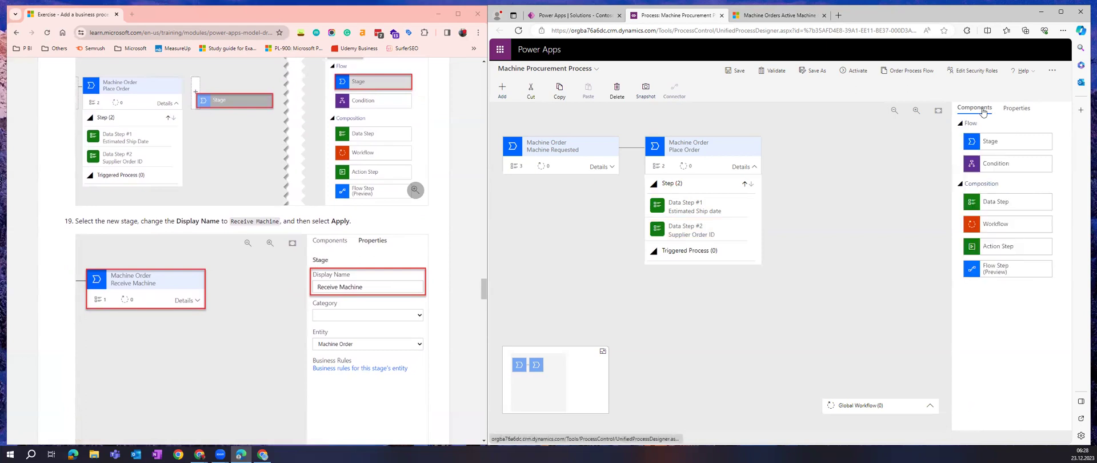
{"action": "left_click_drag", "start_coordinate": [997, 148], "coordinate": [776, 170]}
Set the new stage's display name to Receive Machine and apply the change
{"action": "left_click", "coordinate": [993, 150]}
{"action": "key", "text": "ctrl+a"}
{"action": "type", "text": "Receive "}
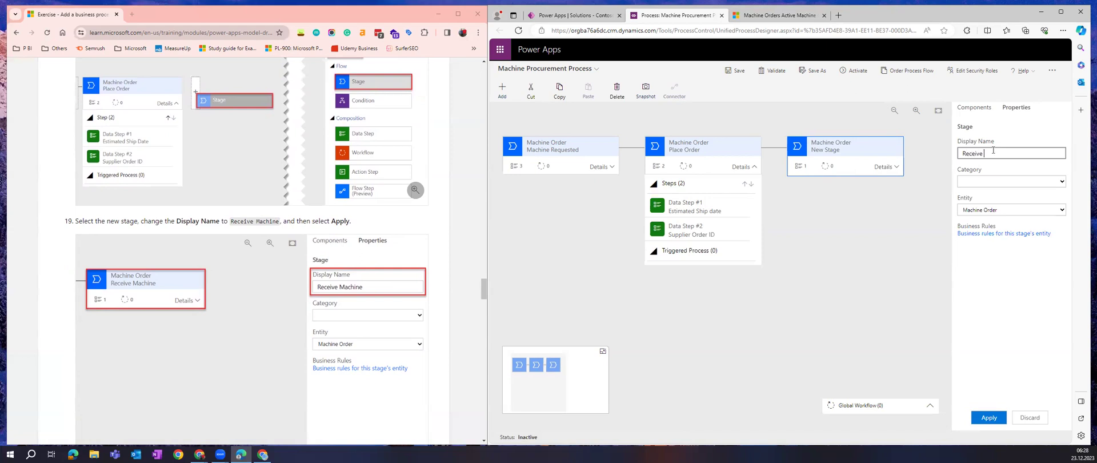
{"action": "type", "text": "Machine"}
{"action": "scroll", "coordinate": [312, 304], "scroll_direction": "down", "scroll_amount": 5}
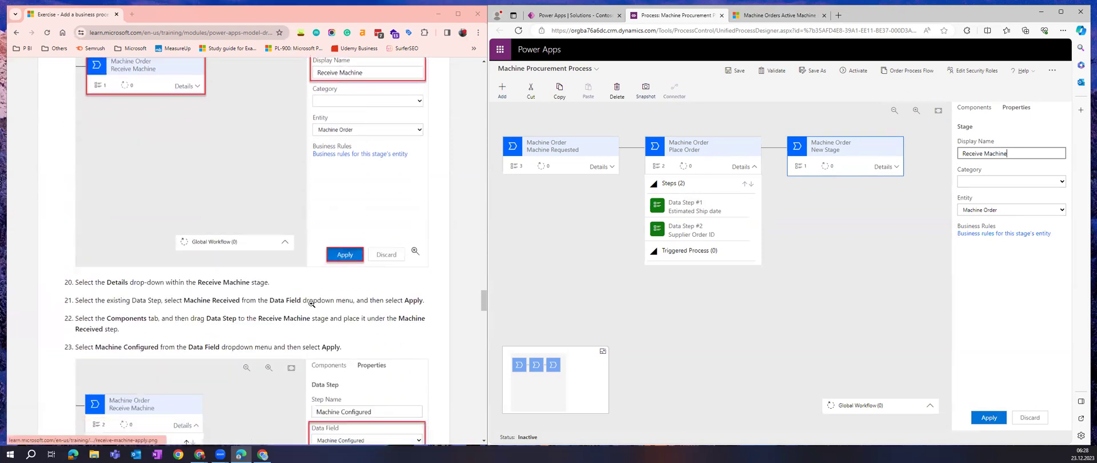
{"action": "left_click", "coordinate": [989, 417]}
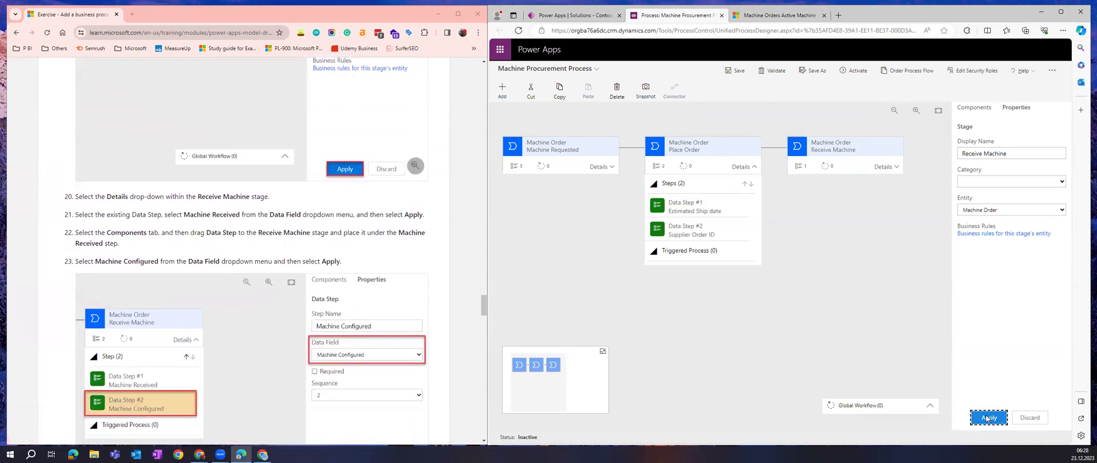
Expand the Receive Machine stage's details and name its existing data step Machine Received
{"action": "scroll", "coordinate": [320, 273], "scroll_direction": "down", "scroll_amount": 2}
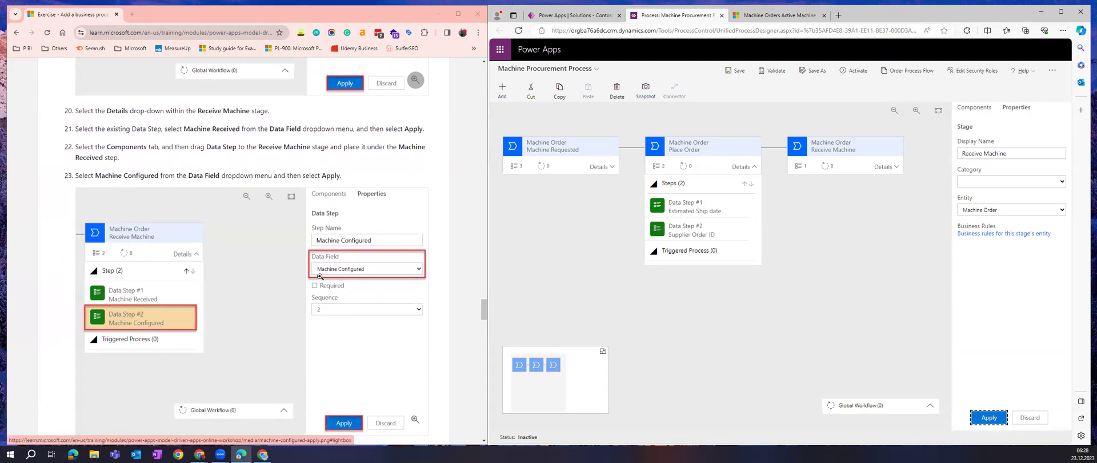
{"action": "left_click", "coordinate": [896, 167]}
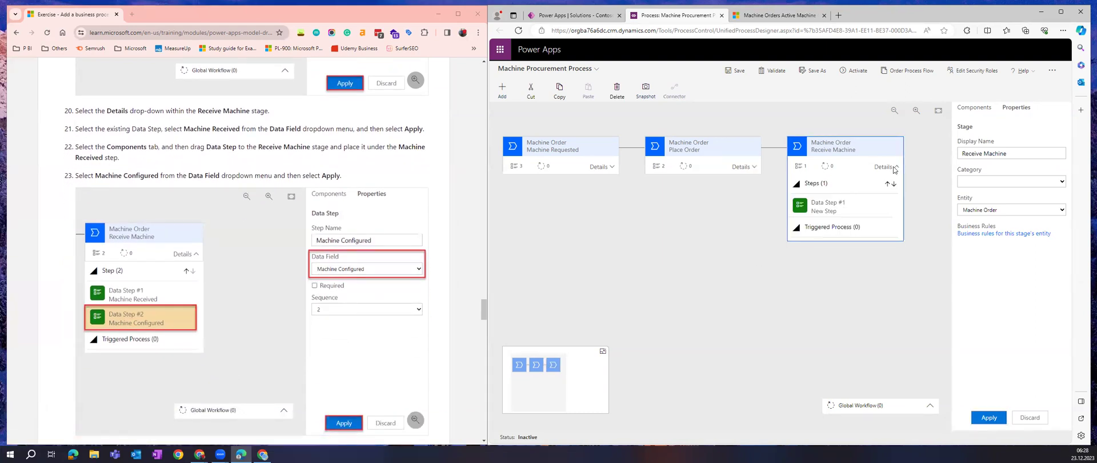
{"action": "left_click", "coordinate": [839, 209]}
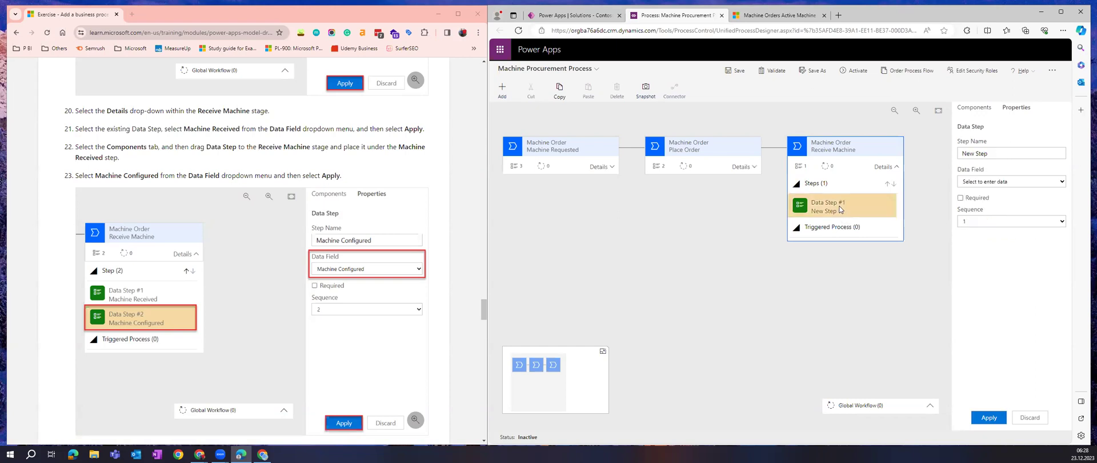
{"action": "left_click", "coordinate": [1013, 153]}
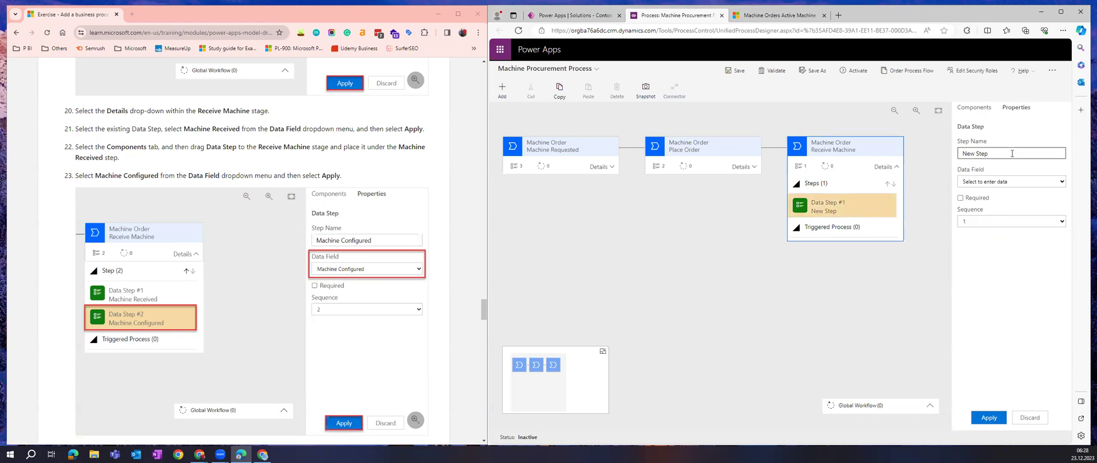
{"action": "key", "text": "ctrl+a"}
{"action": "type", "text": "Machine Received"}
Set the data field of the Receive Machine stage's first data step to Machine Received and apply the change
{"action": "left_click", "coordinate": [995, 182]}
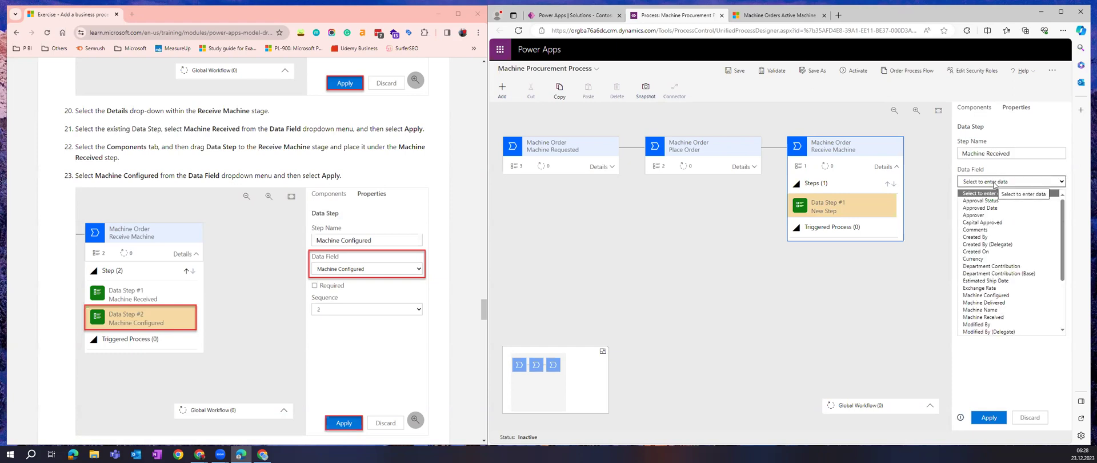
{"action": "key", "text": "m"}
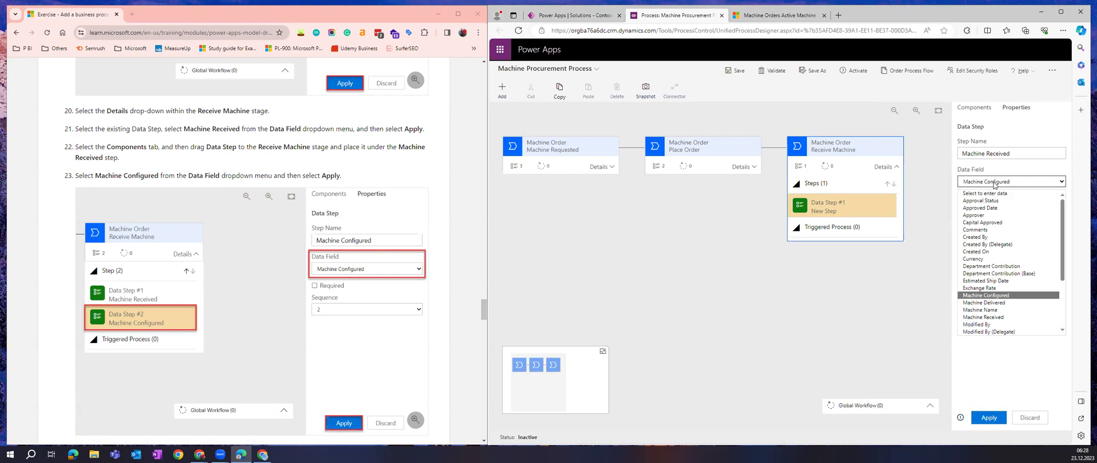
{"action": "left_click", "coordinate": [1005, 317]}
{"action": "left_click", "coordinate": [1001, 416]}
Add a data step below Machine Received in the Receive Machine stage and name it Machine Configured
{"action": "left_click", "coordinate": [985, 110]}
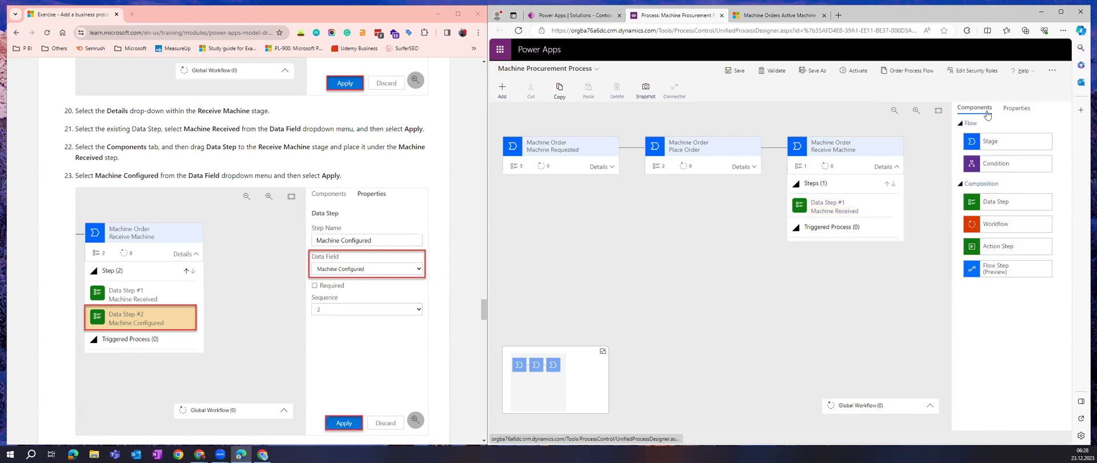
{"action": "left_click_drag", "start_coordinate": [999, 201], "coordinate": [858, 220]}
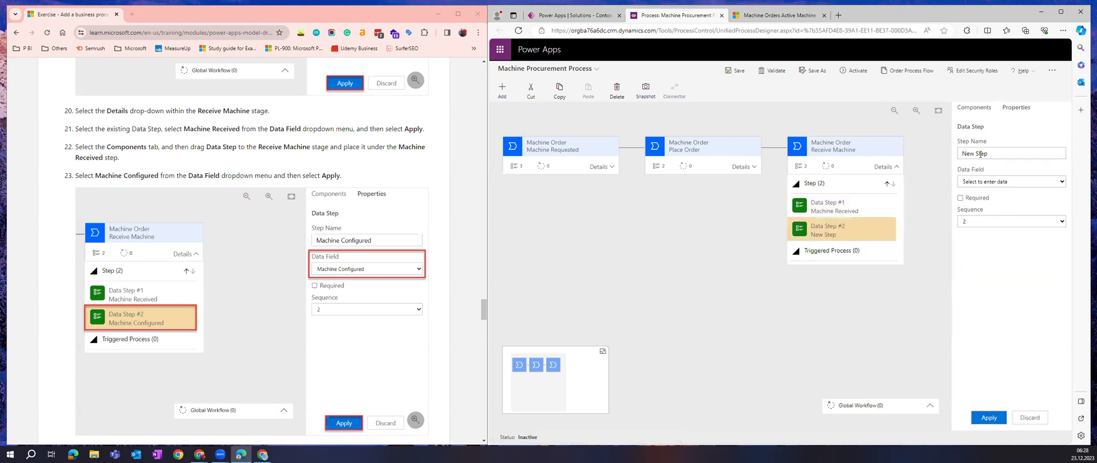
{"action": "left_click", "coordinate": [1010, 153]}
{"action": "triple_click", "coordinate": [1010, 152]}
{"action": "type", "text": "Machine Conifg"}
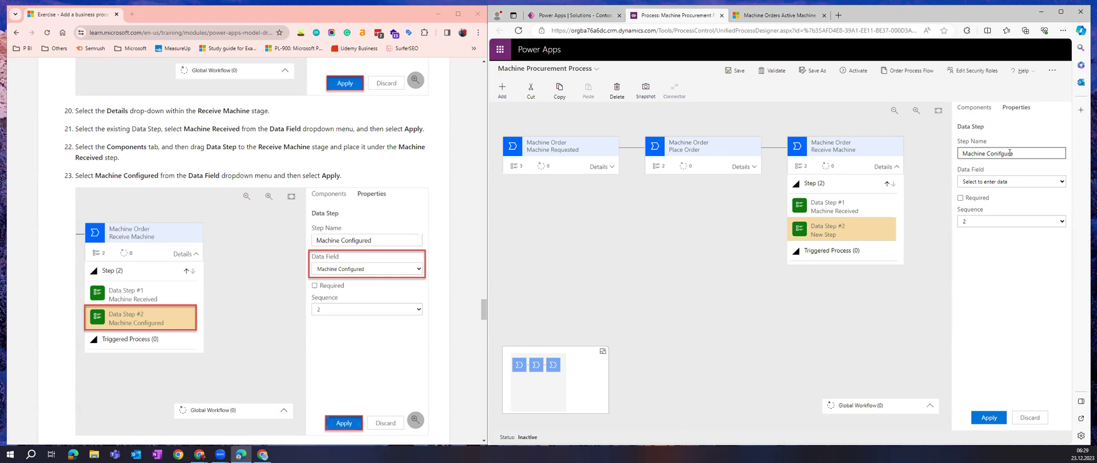
{"action": "key", "text": "BackSpace"}
{"action": "key", "text": "BackSpace"}
{"action": "key", "text": "BackSpace"}
{"action": "type", "text": "figu"}
Set the data field of the Receive Machine stage's second data step to Machine Configured and apply the change
{"action": "left_click", "coordinate": [1005, 181]}
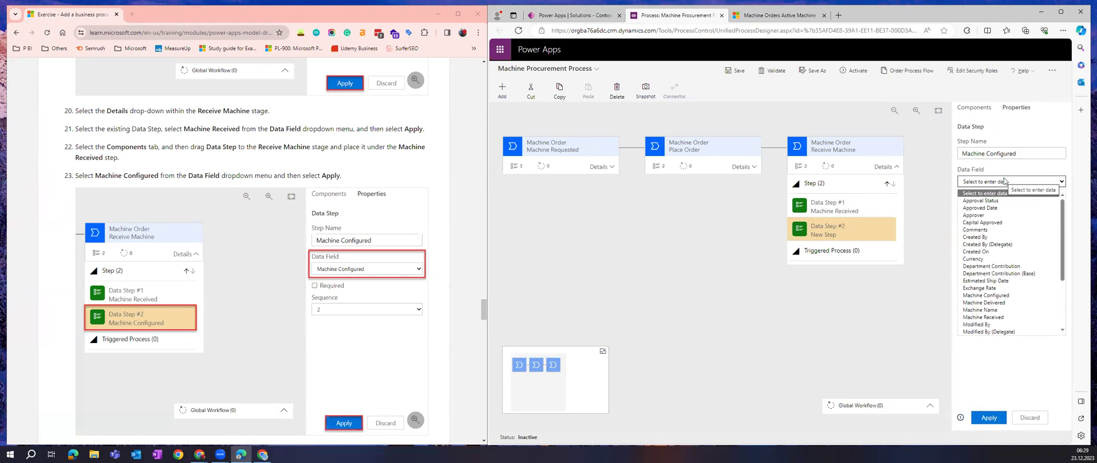
{"action": "key", "text": "m"}
{"action": "key", "text": "Return"}
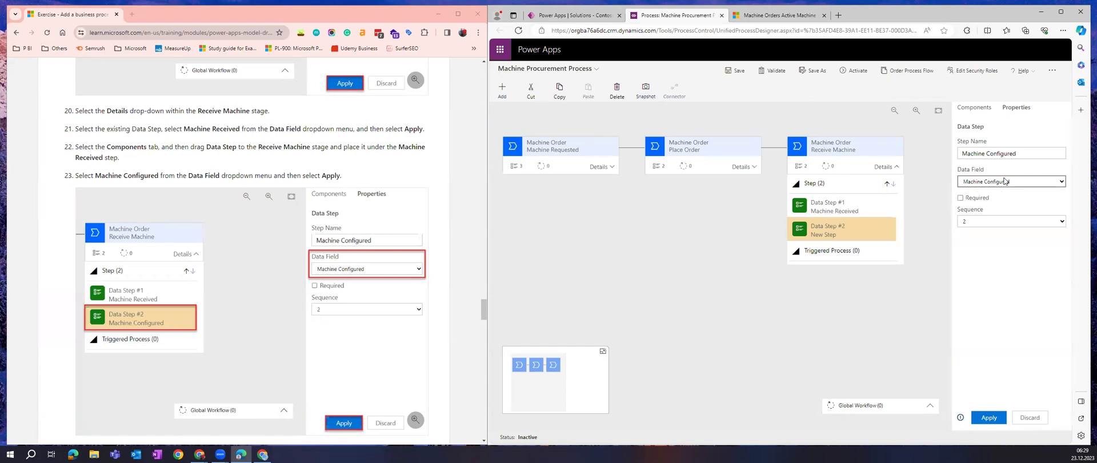
{"action": "left_click", "coordinate": [992, 417]}
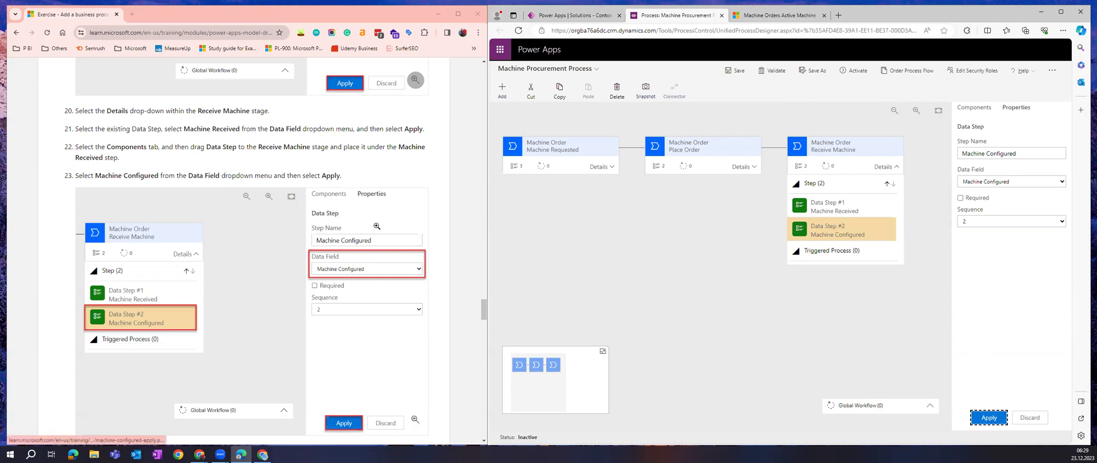
Following workshop step 24, add another stage directly after the Receive Machine stage
{"action": "scroll", "coordinate": [377, 227], "scroll_direction": "down", "scroll_amount": 3}
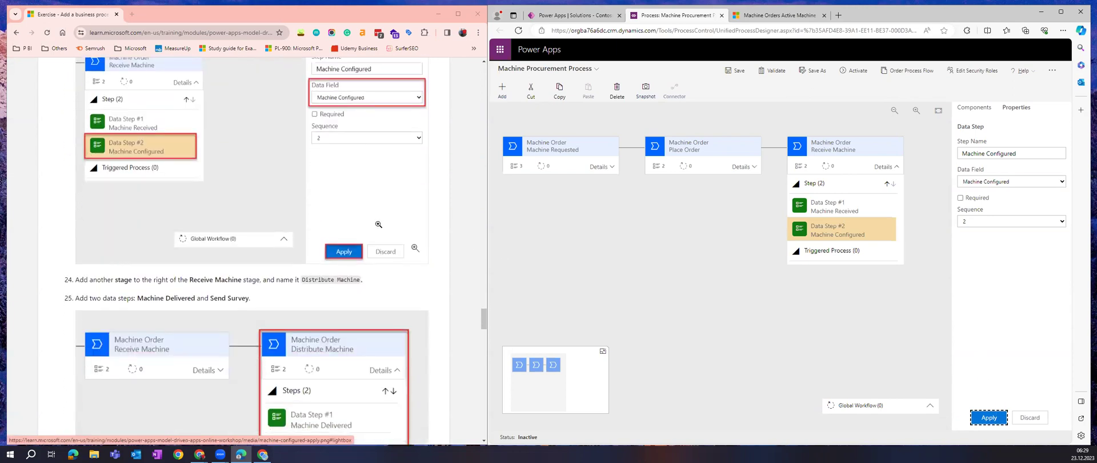
{"action": "scroll", "coordinate": [379, 224], "scroll_direction": "down", "scroll_amount": 2}
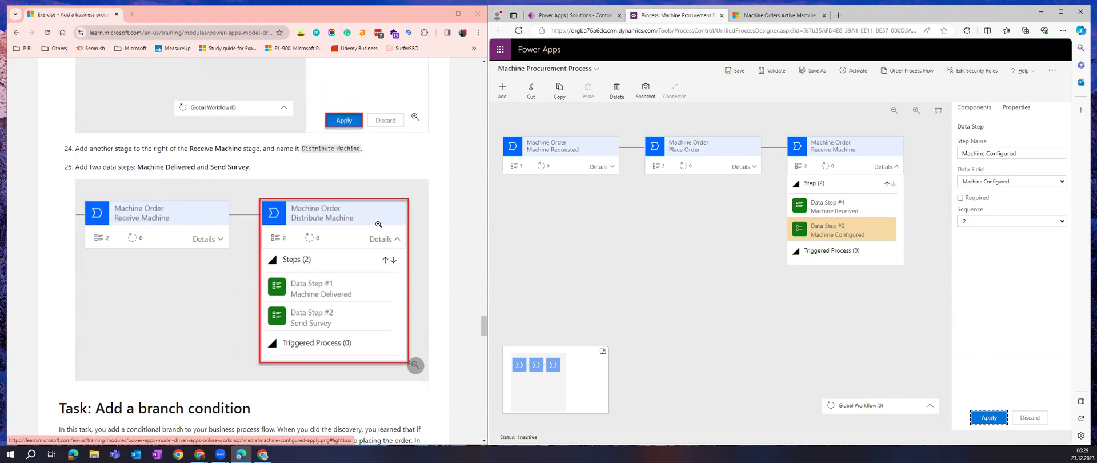
{"action": "scroll", "coordinate": [379, 225], "scroll_direction": "down", "scroll_amount": 1}
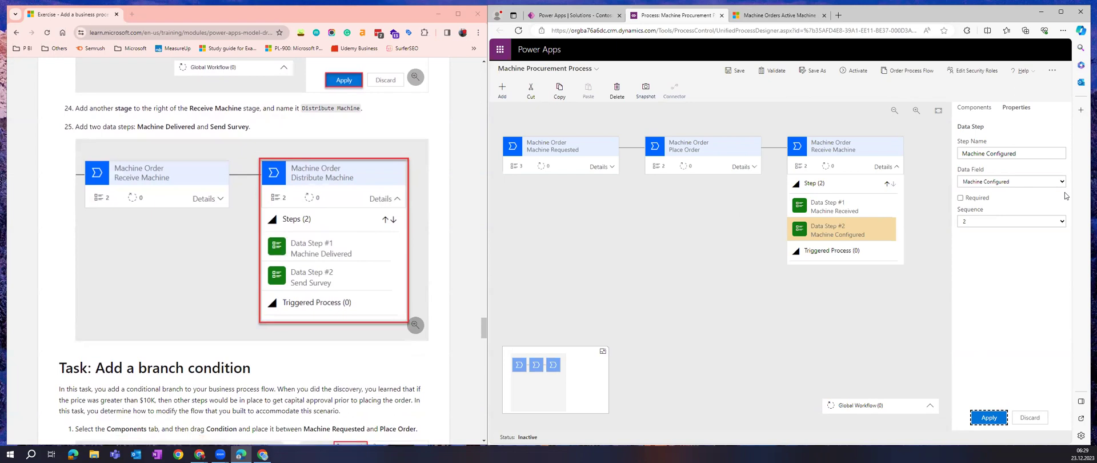
{"action": "left_click", "coordinate": [977, 110]}
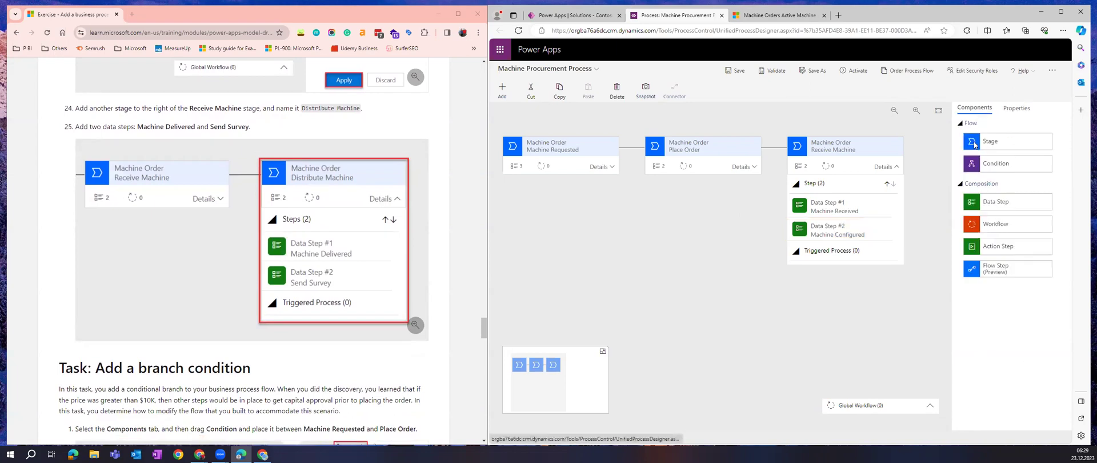
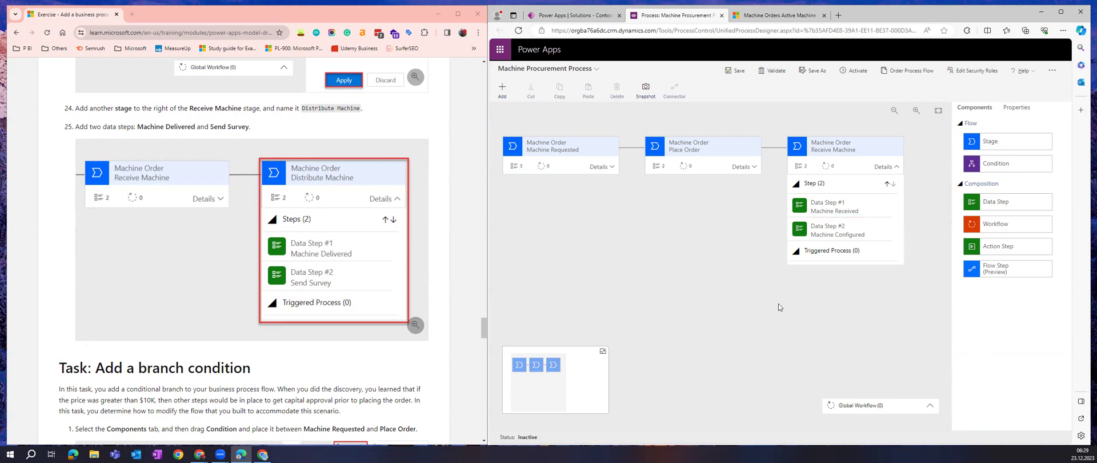
{"action": "left_click_drag", "start_coordinate": [991, 142], "coordinate": [918, 165]}
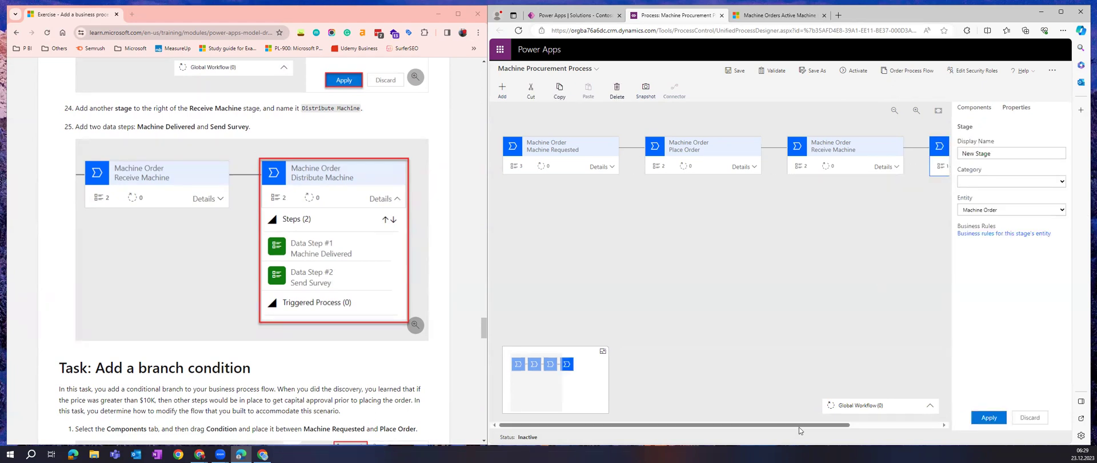
Try to name the new stage after Receive Machine Distribute Machine
{"action": "left_click_drag", "start_coordinate": [800, 426], "coordinate": [911, 415]}
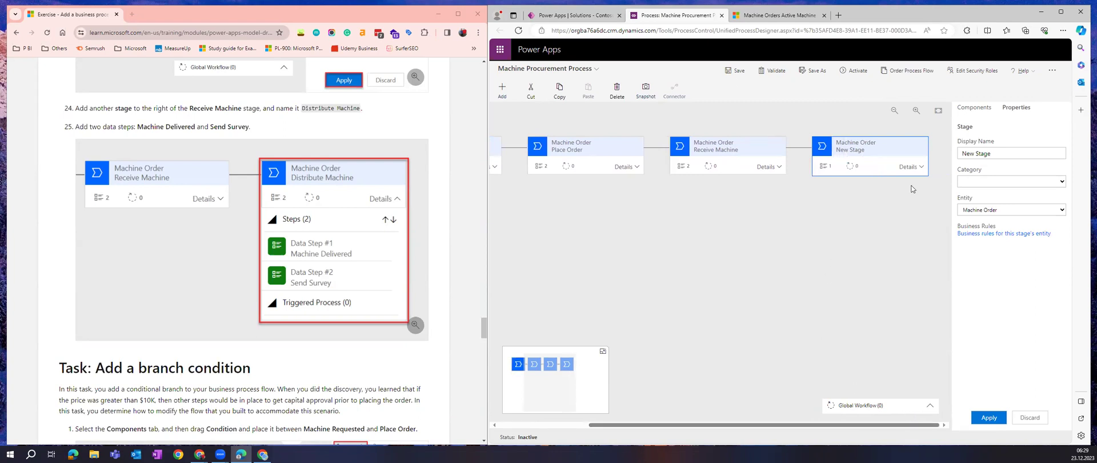
{"action": "left_click", "coordinate": [1026, 154]}
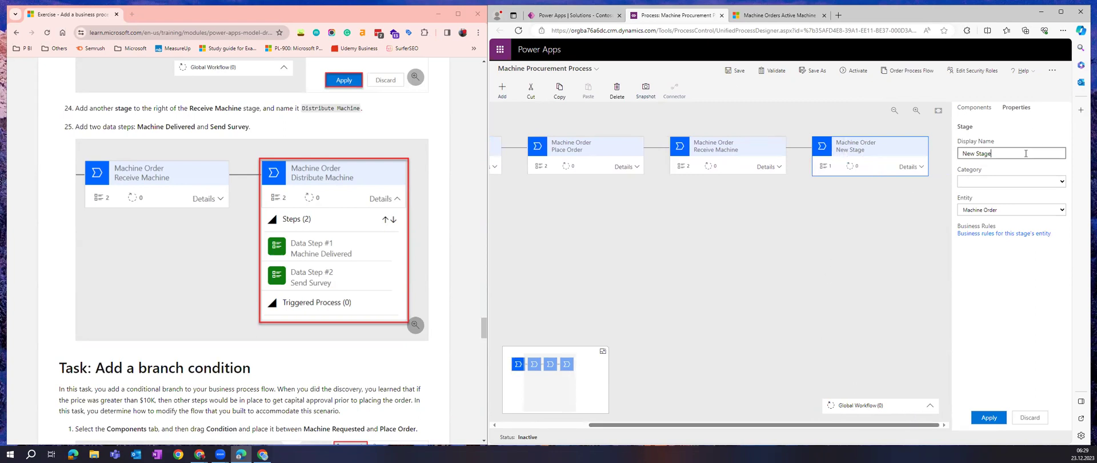
{"action": "key", "text": "ctrl+a"}
{"action": "type", "text": "Distribute Machin"}
Expand the last stage's details and name its first data step Machine Delivered
{"action": "left_click", "coordinate": [914, 169]}
{"action": "left_click", "coordinate": [870, 206]}
{"action": "left_click", "coordinate": [1009, 153]}
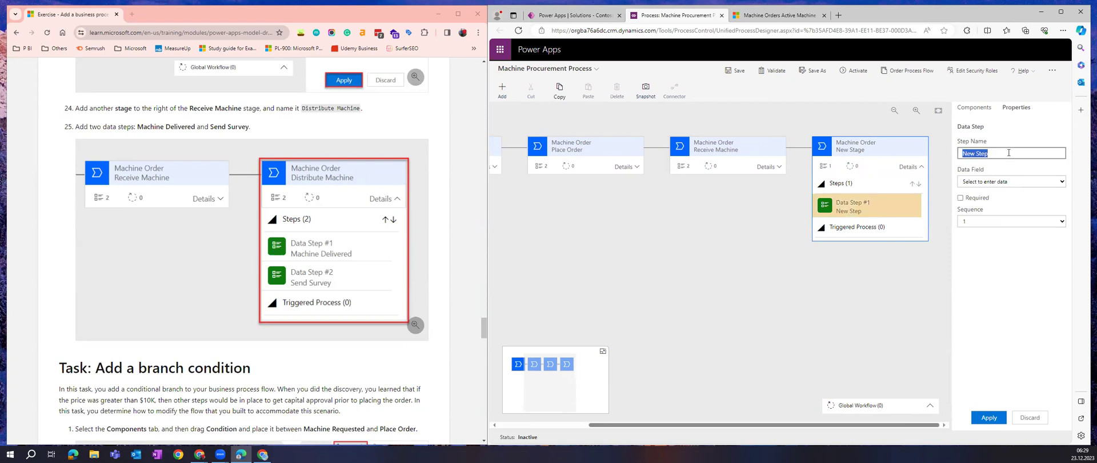
{"action": "type", "text": "Machine Configured"}
{"action": "key", "text": "ctrl+BackSpace"}
{"action": "type", "text": "Delivered"}
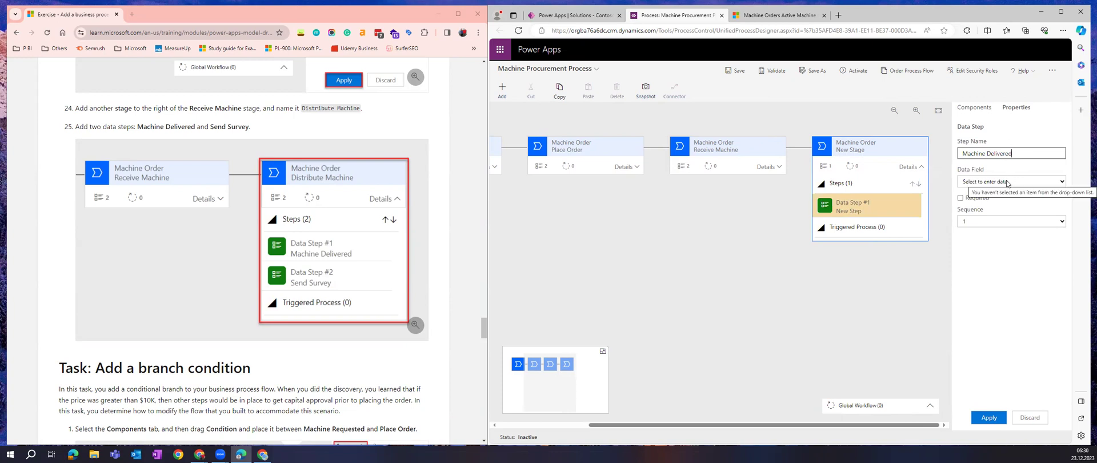
Set the data field of the last stage's first data step to Machine Delivered and apply the change
{"action": "left_click", "coordinate": [1007, 182]}
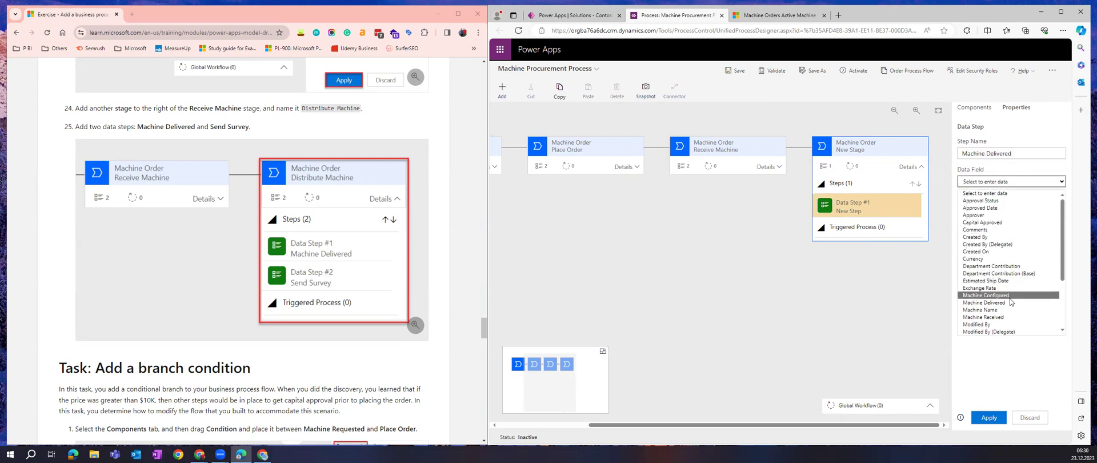
{"action": "left_click", "coordinate": [985, 303]}
{"action": "left_click", "coordinate": [989, 417]}
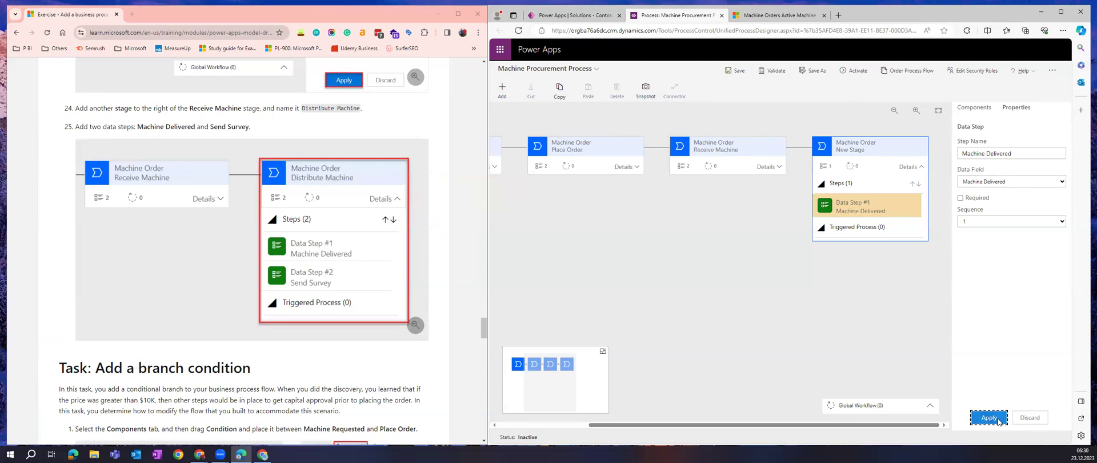
Add a data step below Machine Delivered in the last stage and name it Send Survey
{"action": "left_click", "coordinate": [975, 108]}
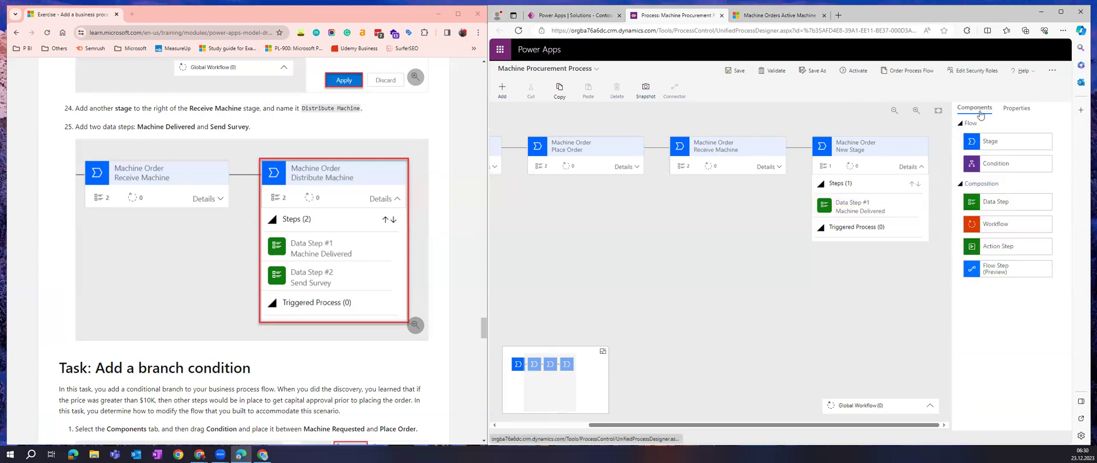
{"action": "left_click_drag", "start_coordinate": [994, 209], "coordinate": [874, 226]}
{"action": "triple_click", "coordinate": [979, 152]}
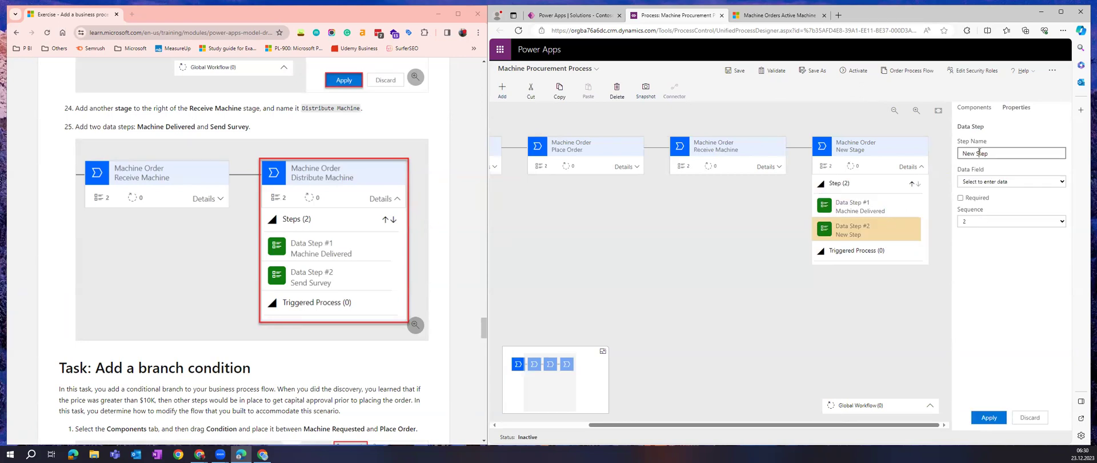
{"action": "type", "text": "Send Survey"}
Set the data field of the last stage's second data step to Send Survey and apply the change
{"action": "left_click", "coordinate": [995, 183]}
{"action": "key", "text": "s"}
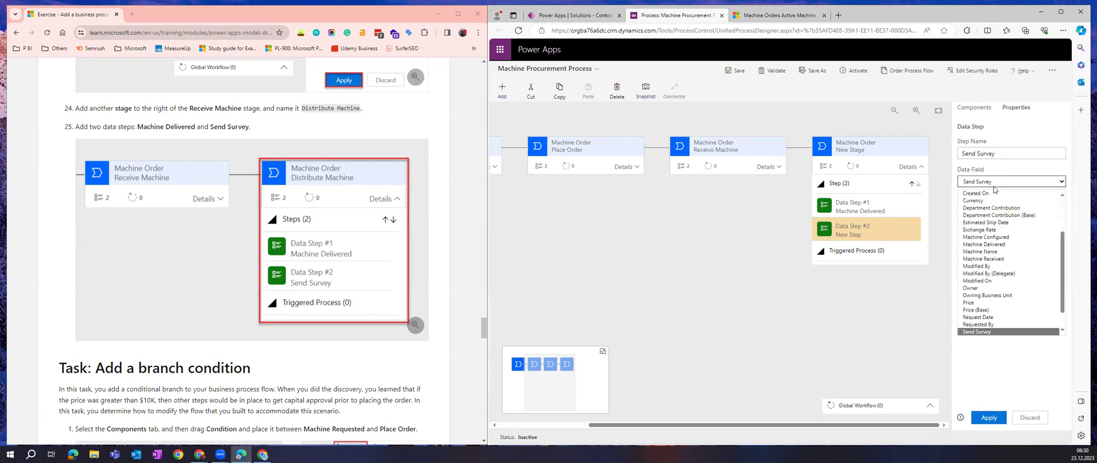
{"action": "left_click", "coordinate": [988, 333]}
{"action": "left_click", "coordinate": [995, 418]}
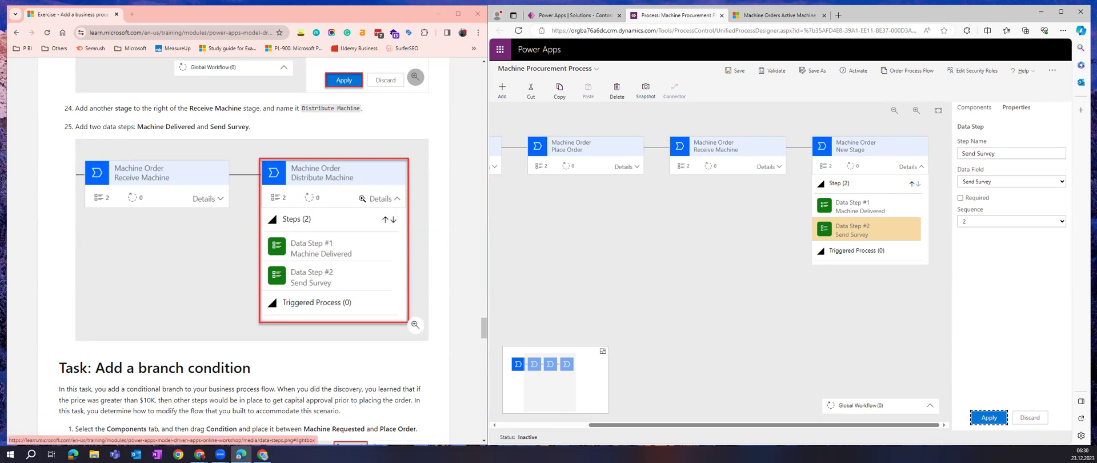
Following the workshop's branch condition task, add a condition between the Machine Requested and Place Order stages
{"action": "scroll", "coordinate": [362, 198], "scroll_direction": "down", "scroll_amount": 3}
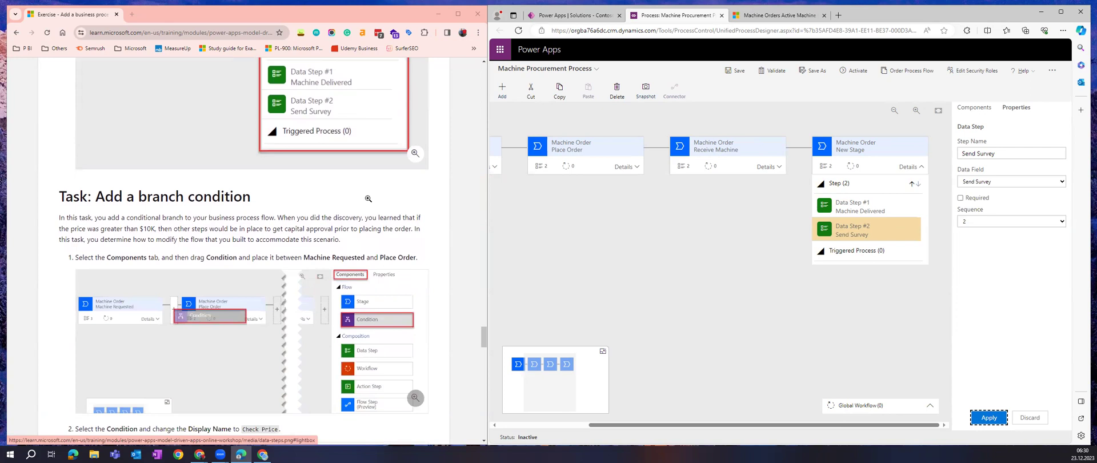
{"action": "scroll", "coordinate": [368, 198], "scroll_direction": "down", "scroll_amount": 1}
{"action": "scroll", "coordinate": [368, 198], "scroll_direction": "down", "scroll_amount": 1}
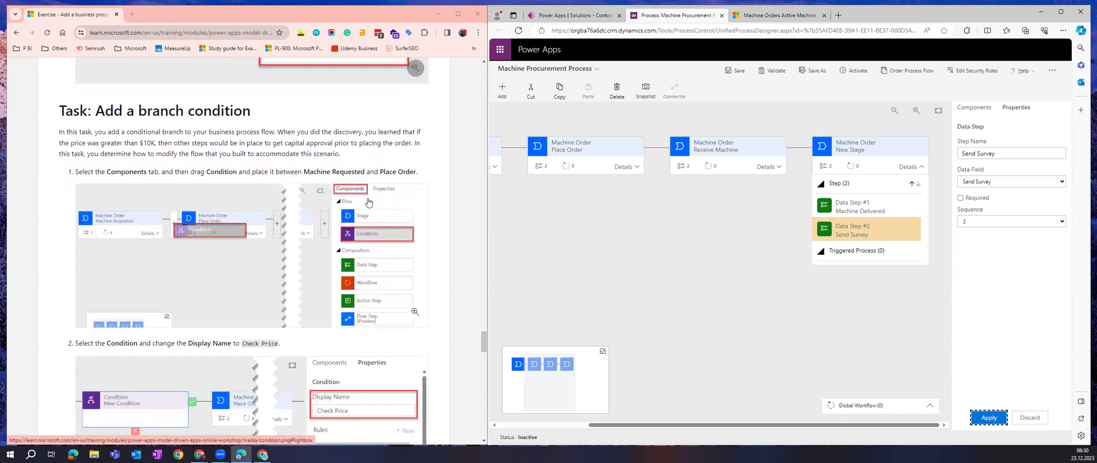
{"action": "left_click", "coordinate": [689, 276]}
{"action": "left_click_drag", "start_coordinate": [752, 429], "coordinate": [649, 406]}
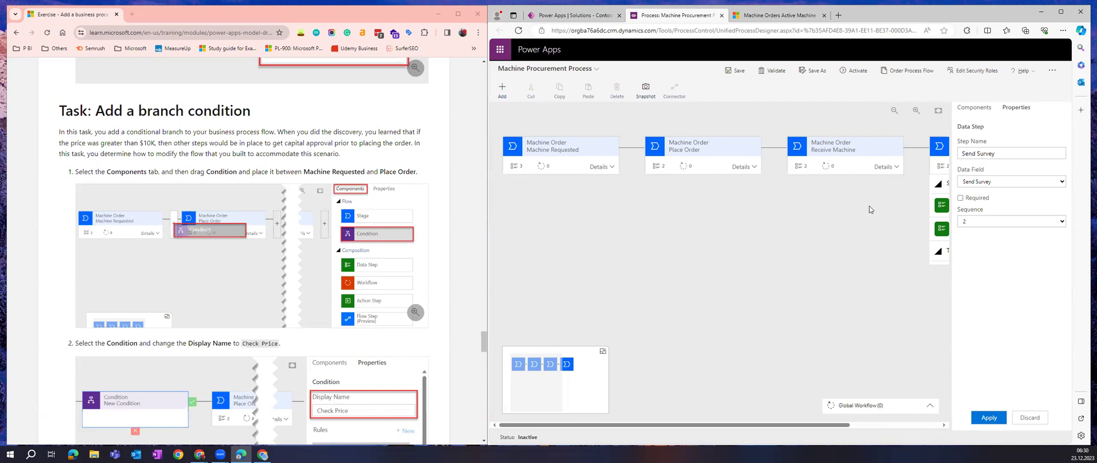
{"action": "left_click", "coordinate": [978, 109]}
{"action": "left_click_drag", "start_coordinate": [995, 164], "coordinate": [621, 168]}
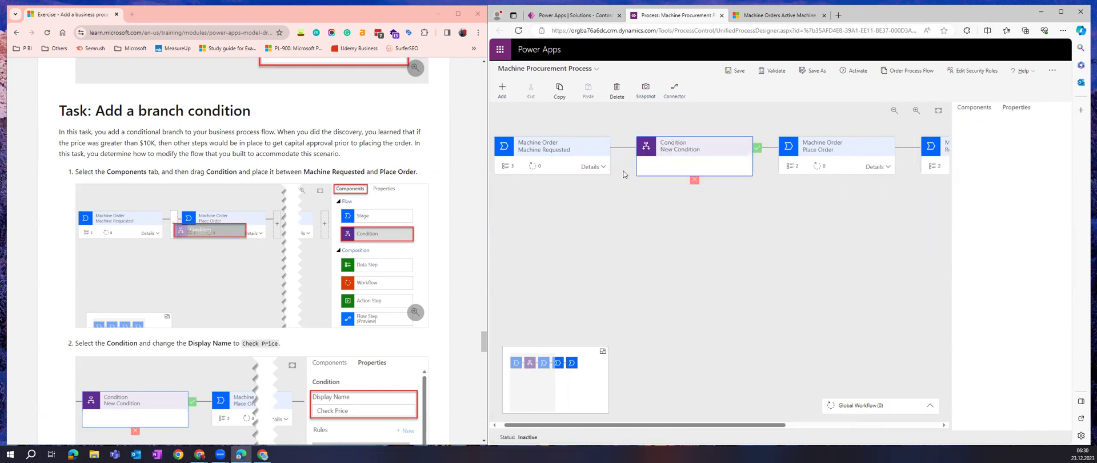
Enter Check Price as the display name of the new condition
{"action": "scroll", "coordinate": [362, 266], "scroll_direction": "down", "scroll_amount": 2}
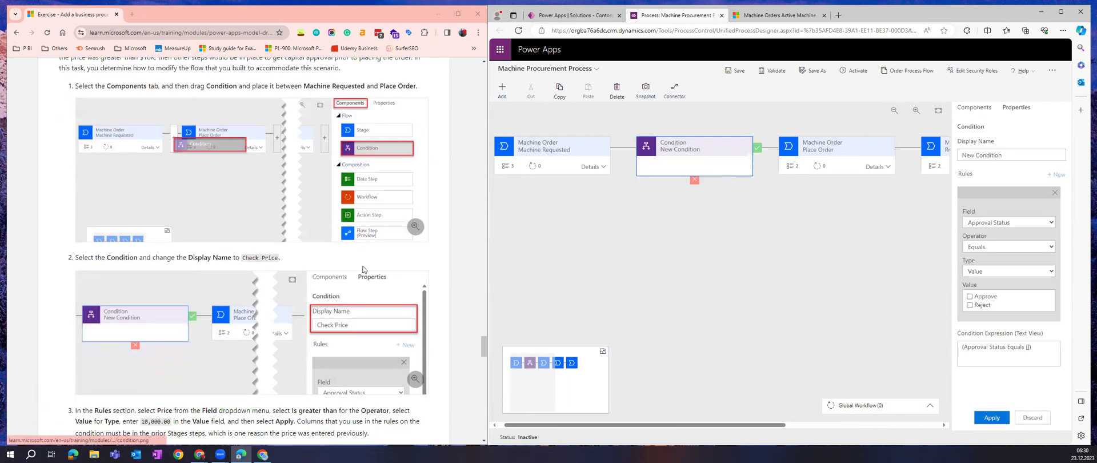
{"action": "scroll", "coordinate": [364, 270], "scroll_direction": "down", "scroll_amount": 2}
{"action": "scroll", "coordinate": [362, 269], "scroll_direction": "down", "scroll_amount": 1}
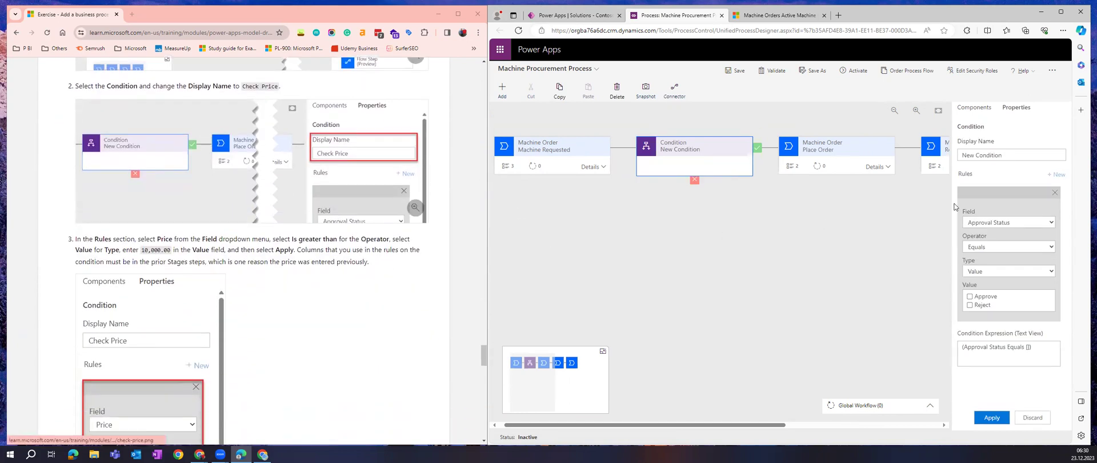
{"action": "left_click", "coordinate": [1005, 155]}
{"action": "key", "text": "ctrl+a"}
{"action": "type", "text": "Check"}
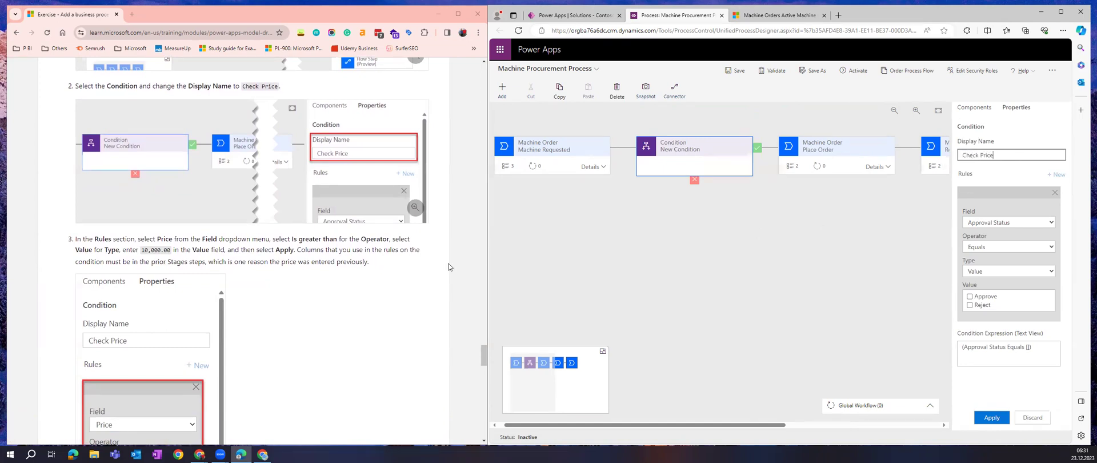
Following workshop step 3, set the condition rule's field to Price and its operator to Is greater than
{"action": "scroll", "coordinate": [361, 286], "scroll_direction": "down", "scroll_amount": 1}
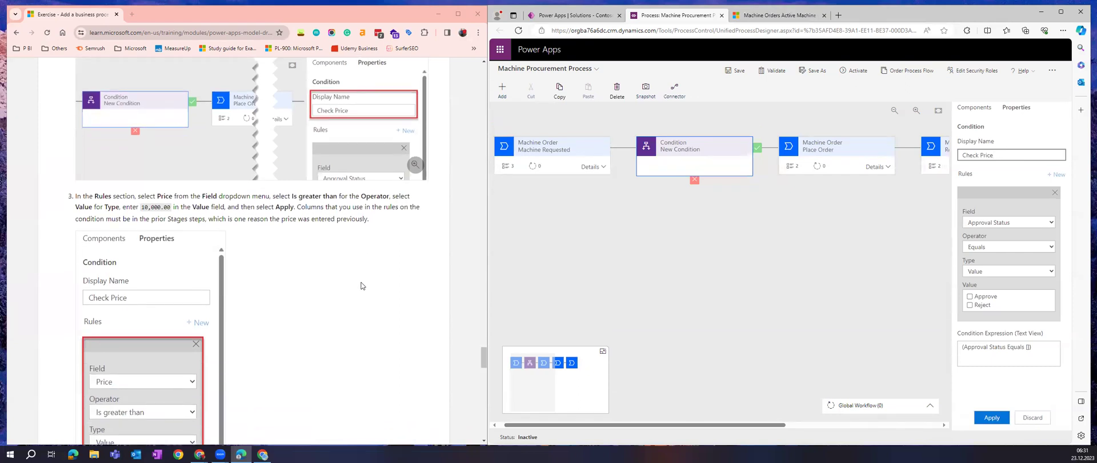
{"action": "scroll", "coordinate": [361, 286], "scroll_direction": "up", "scroll_amount": 1}
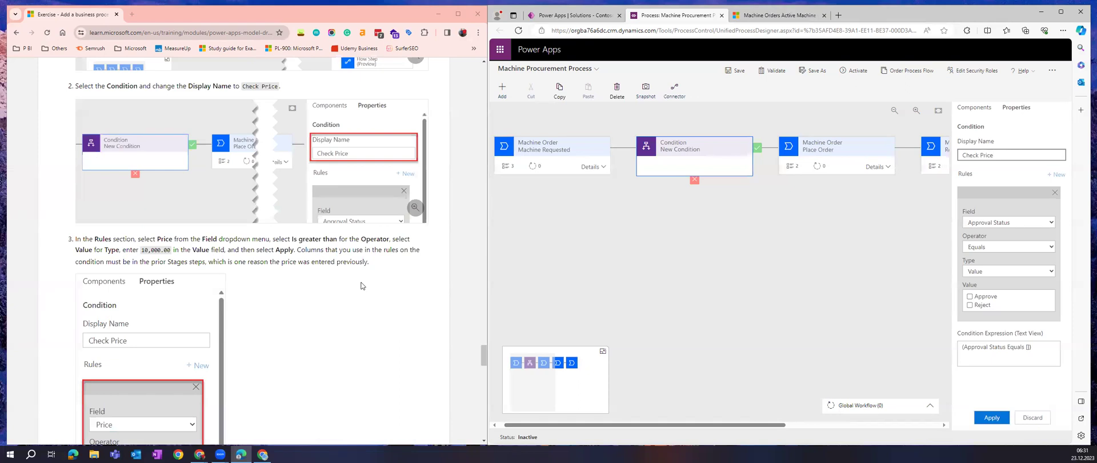
{"action": "scroll", "coordinate": [362, 286], "scroll_direction": "down", "scroll_amount": 2}
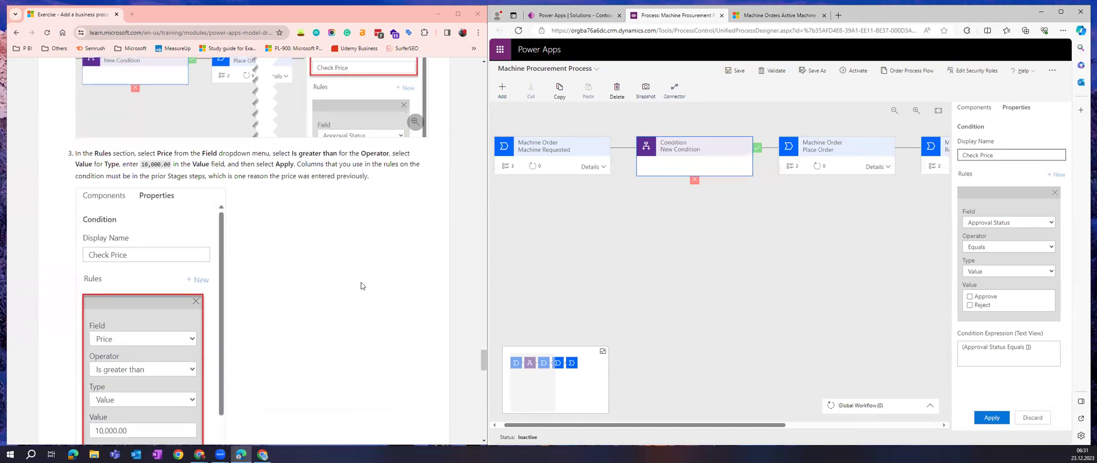
{"action": "scroll", "coordinate": [361, 286], "scroll_direction": "down", "scroll_amount": 2}
{"action": "left_click", "coordinate": [974, 224]}
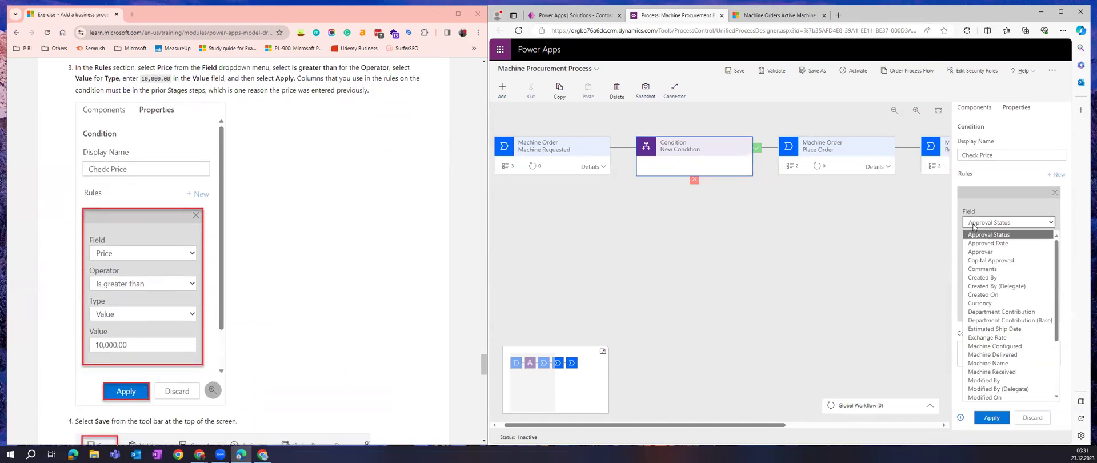
{"action": "key", "text": "p"}
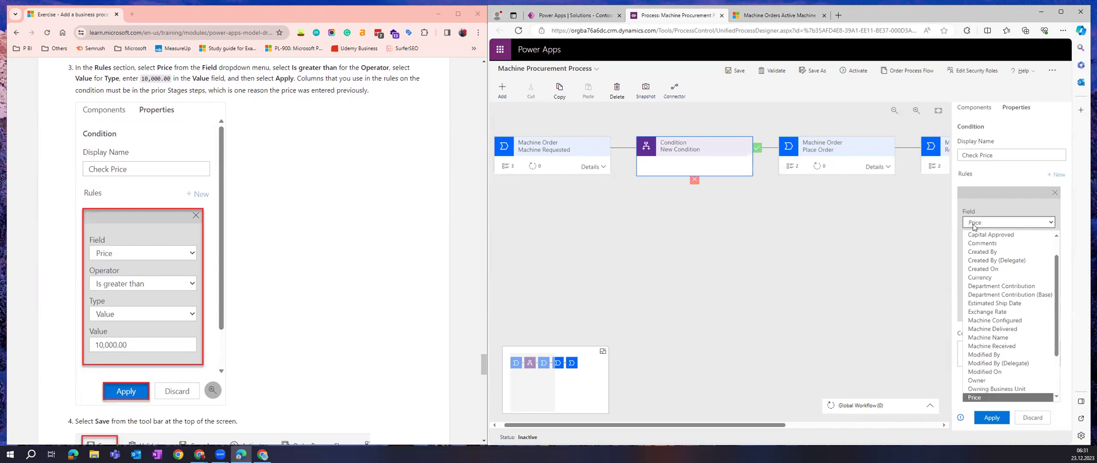
{"action": "key", "text": "Return"}
{"action": "left_click", "coordinate": [992, 249]}
{"action": "left_click", "coordinate": [999, 276]}
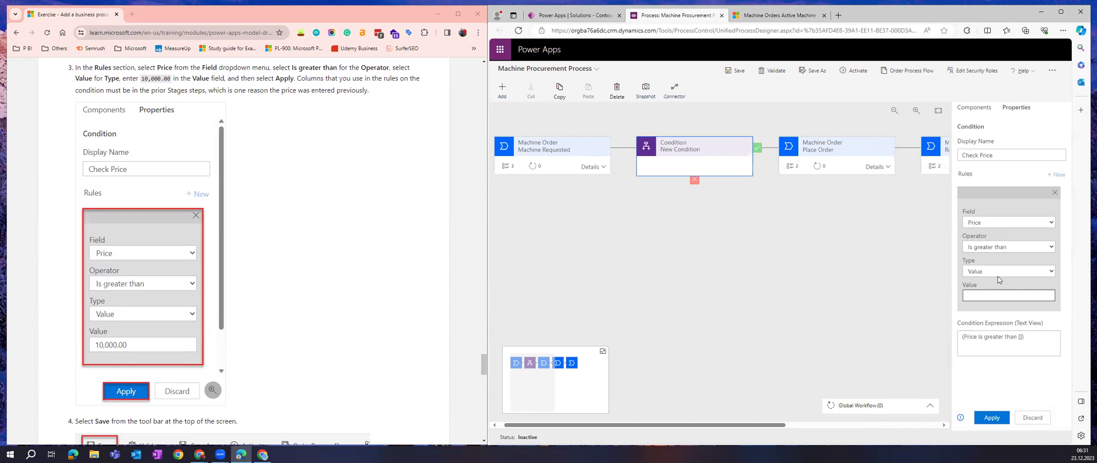
Enter 10,000 as the value of the Price rule and apply the condition's changes
{"action": "left_click", "coordinate": [989, 296]}
{"action": "type", "text": "10,000"}
{"action": "left_click", "coordinate": [993, 418]}
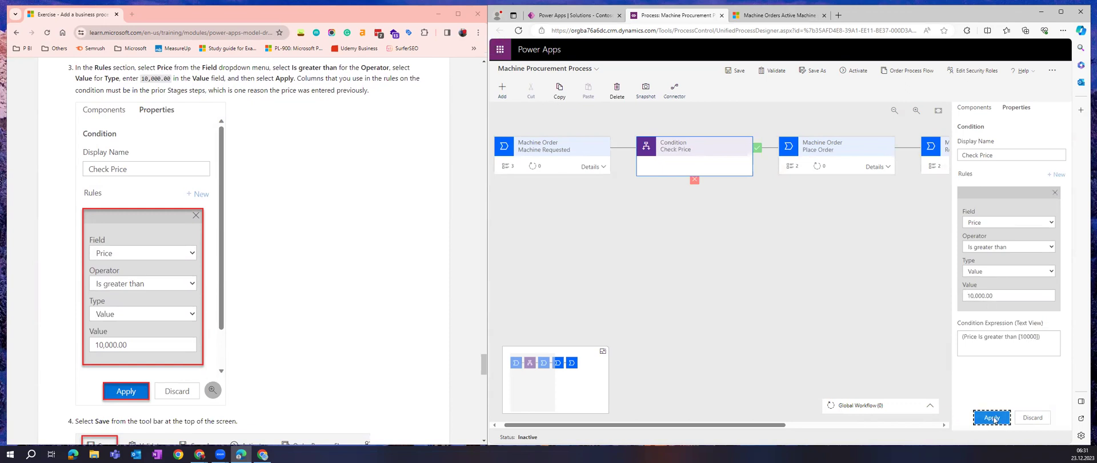
Save the Machine Procurement Process flow with the Check Price condition, as workshop step 4 asks
{"action": "scroll", "coordinate": [288, 198], "scroll_direction": "down", "scroll_amount": 5}
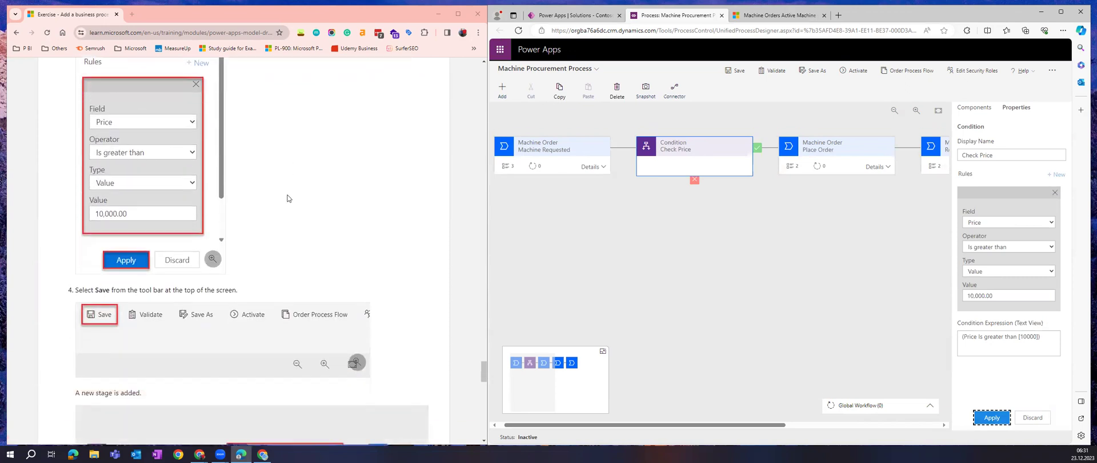
{"action": "left_click", "coordinate": [736, 70]}
{"action": "scroll", "coordinate": [309, 250], "scroll_direction": "down", "scroll_amount": 2}
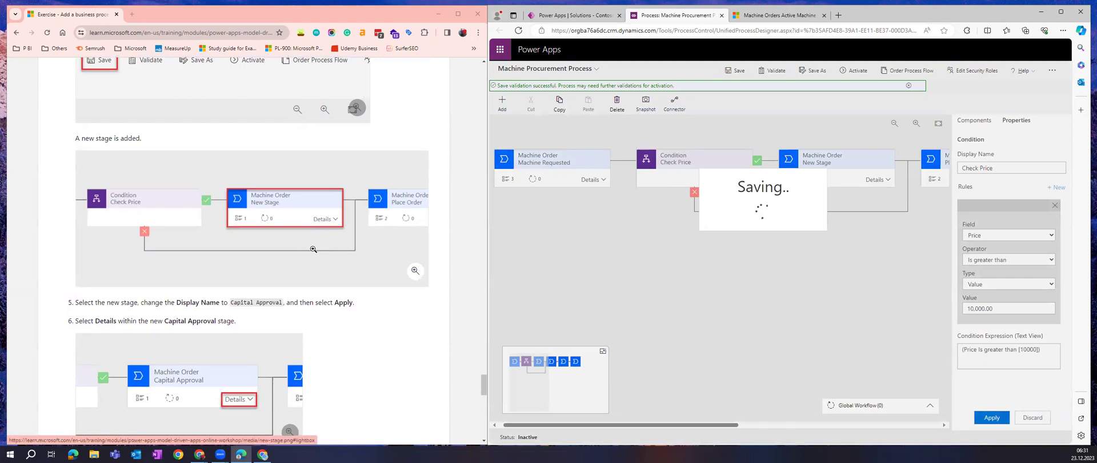
{"action": "scroll", "coordinate": [316, 246], "scroll_direction": "down", "scroll_amount": 2}
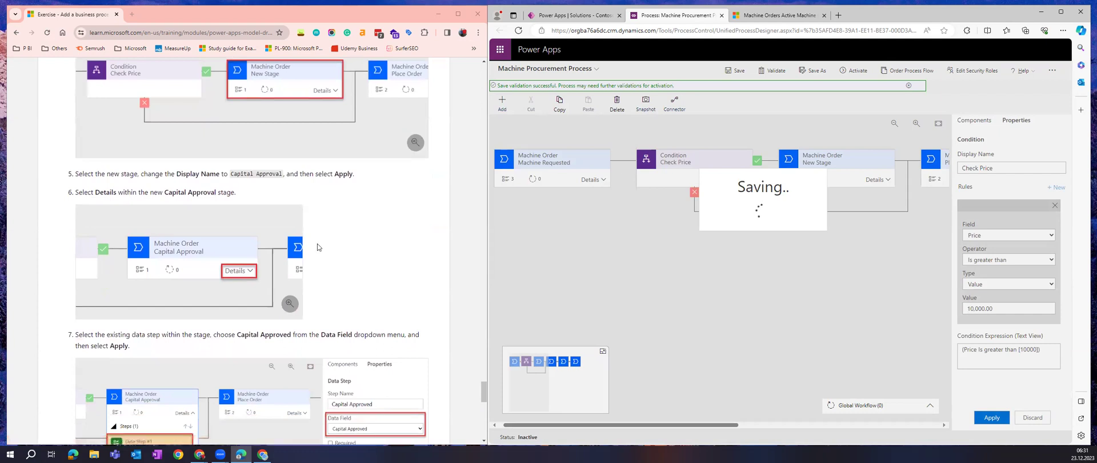
{"action": "scroll", "coordinate": [317, 244], "scroll_direction": "up", "scroll_amount": 1}
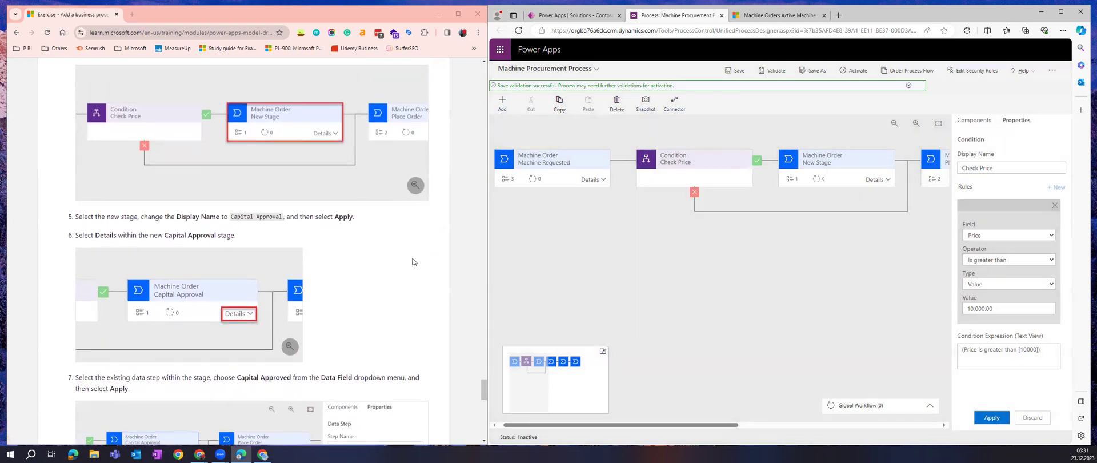
Rename the new stage between Check Price and Place Order as Capital Approval and apply the change
{"action": "mouse_move", "coordinate": [708, 424]}
{"action": "left_mouse_down"}
{"action": "mouse_move", "coordinate": [688, 427]}
{"action": "mouse_move", "coordinate": [725, 427]}
{"action": "left_mouse_up"}
{"action": "left_click", "coordinate": [786, 168]}
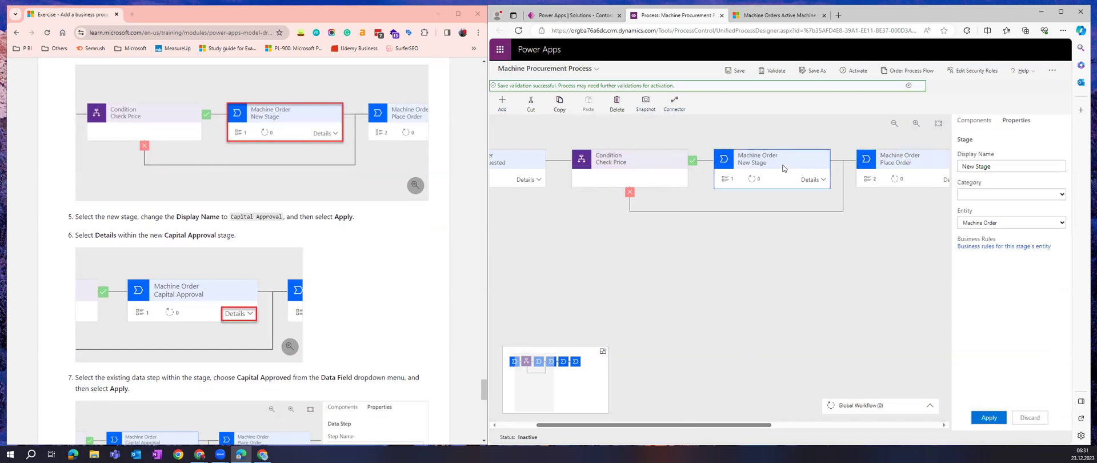
{"action": "scroll", "coordinate": [322, 235], "scroll_direction": "down", "scroll_amount": 1}
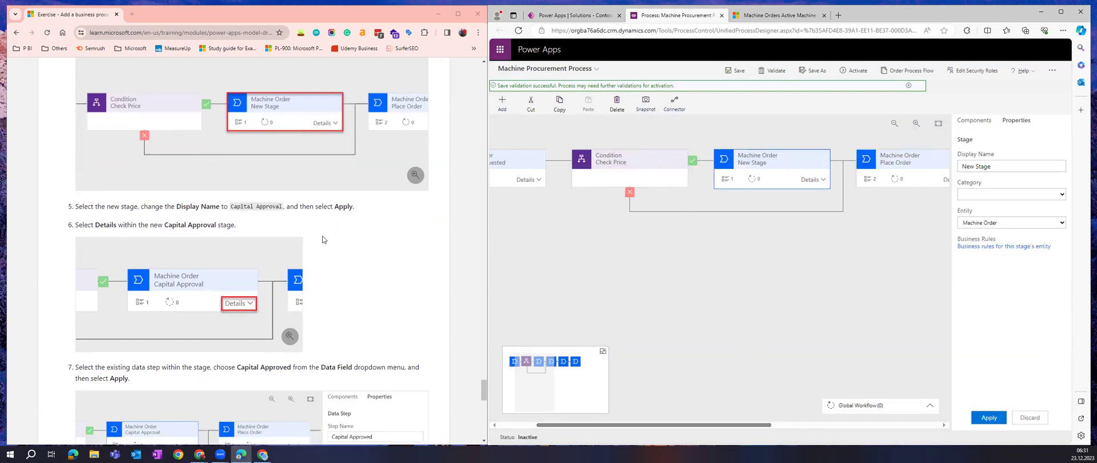
{"action": "left_click", "coordinate": [979, 166]}
{"action": "triple_click", "coordinate": [979, 166]}
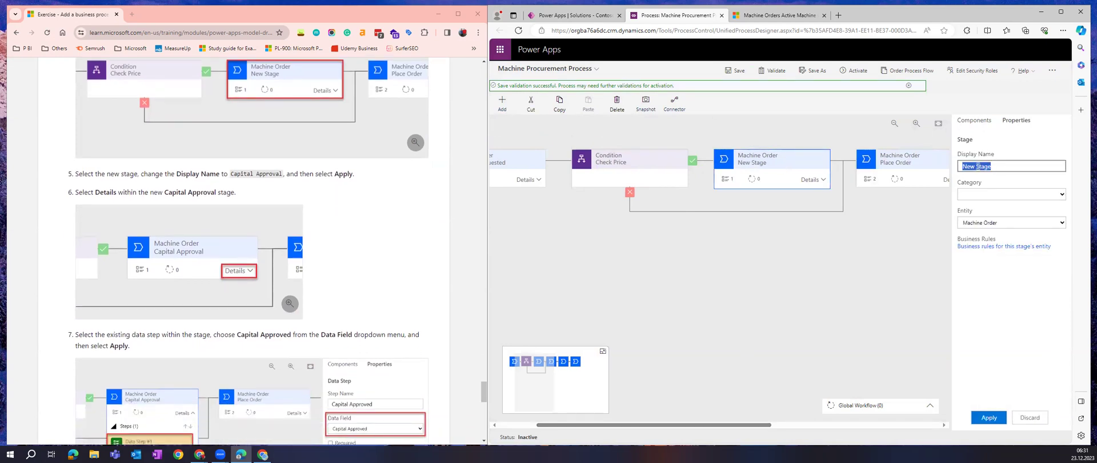
{"action": "type", "text": "Capital Approval"}
{"action": "left_click", "coordinate": [989, 417]}
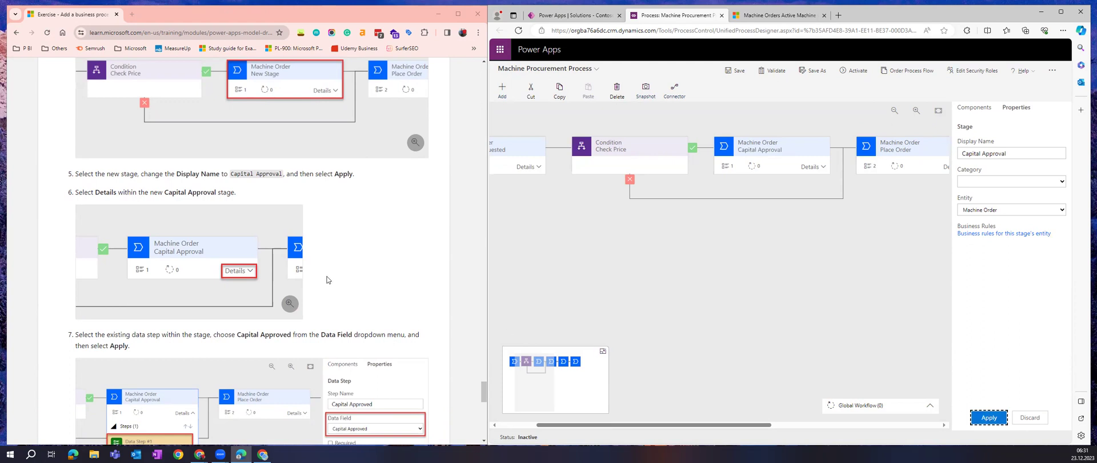
Expand the Capital Approval stage's details and set its existing data step's name to Capital Approved
{"action": "left_click", "coordinate": [806, 171]}
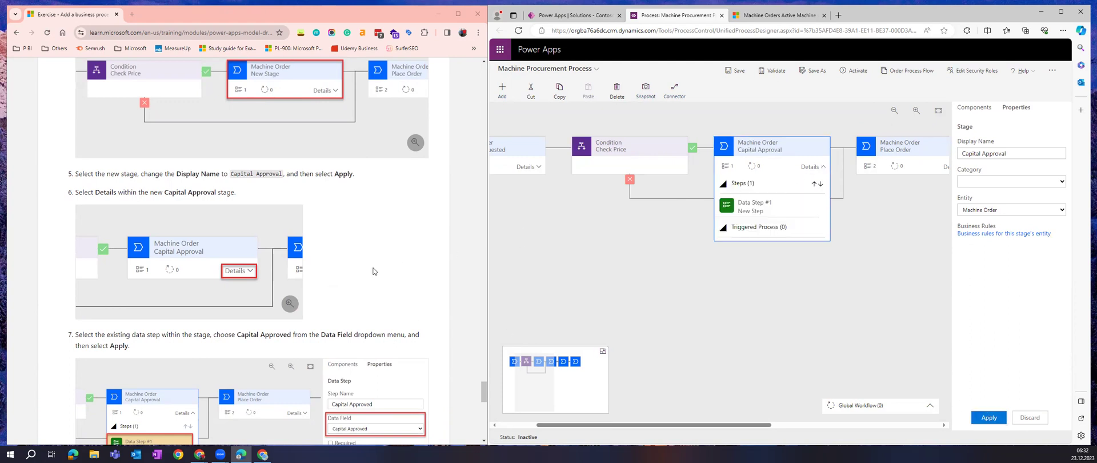
{"action": "scroll", "coordinate": [374, 270], "scroll_direction": "down", "scroll_amount": 3}
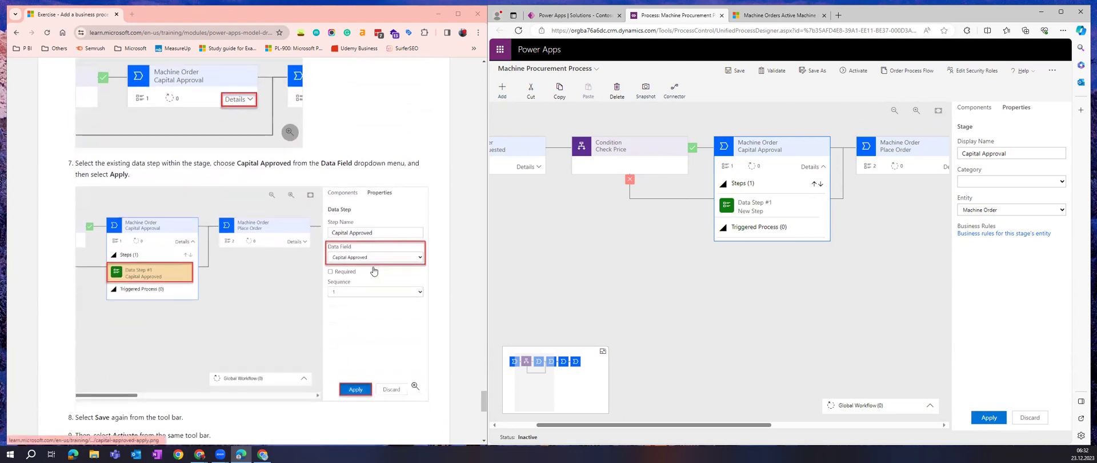
{"action": "scroll", "coordinate": [373, 270], "scroll_direction": "down", "scroll_amount": 1}
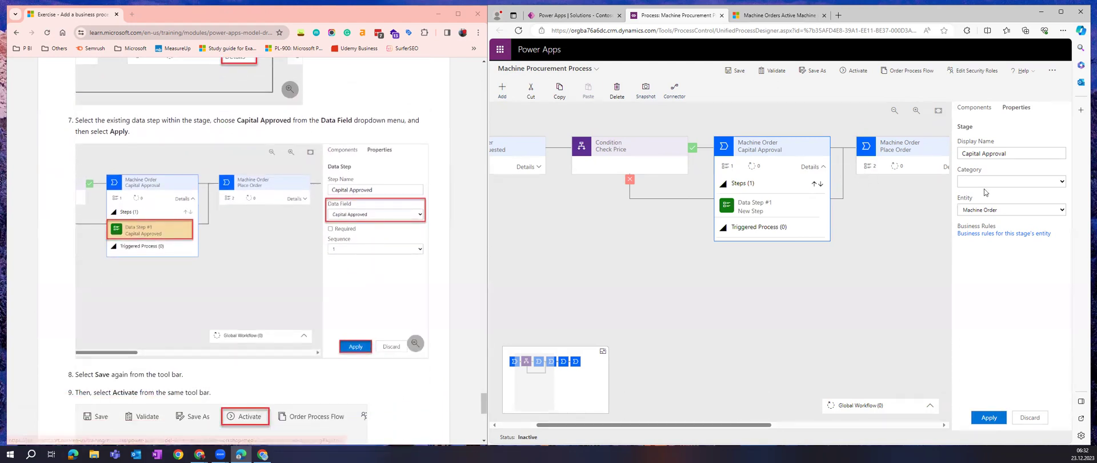
{"action": "left_click", "coordinate": [760, 207]}
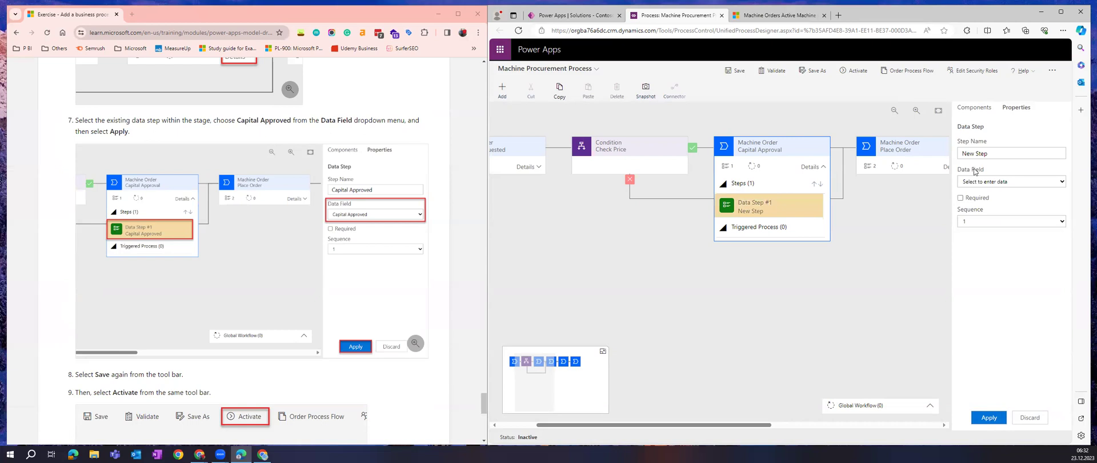
{"action": "double_click", "coordinate": [984, 153]}
{"action": "key", "text": "ctrl+a"}
{"action": "type", "text": "C"}
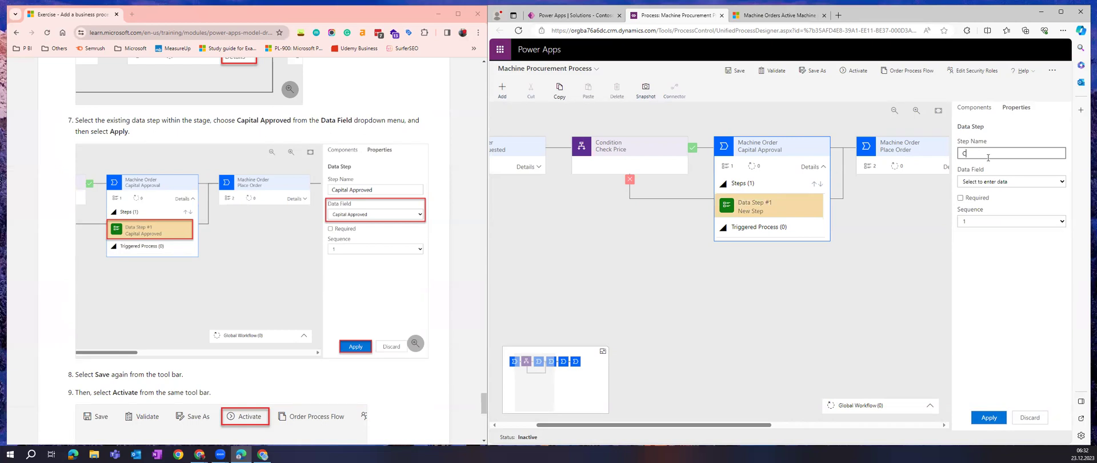
{"action": "type", "text": "apital Approved"}
Set the data step's field to Capital Approved and apply the change, as workshop step 7 asks
{"action": "left_click", "coordinate": [985, 181]}
{"action": "type", "text": "Capital"}
{"action": "key", "text": "Return"}
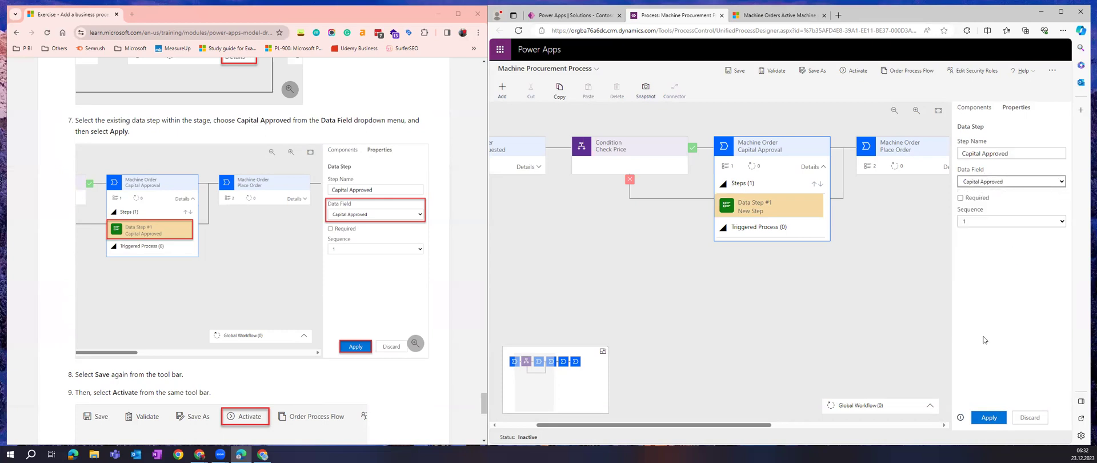
{"action": "left_click", "coordinate": [990, 418]}
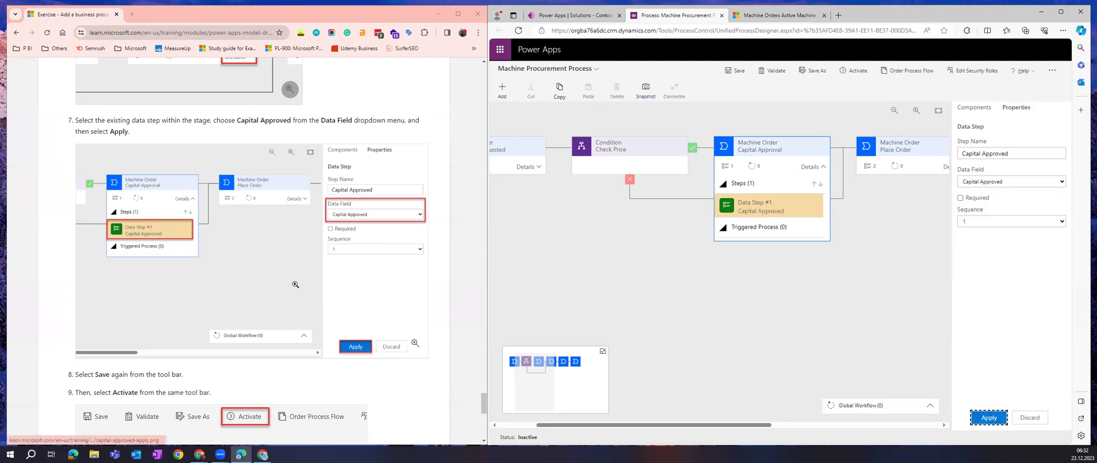
Save the Machine Procurement Process flow and activate it, confirming the activation and choosing to wait for the unresponsive pages
{"action": "scroll", "coordinate": [314, 264], "scroll_direction": "down", "scroll_amount": 2}
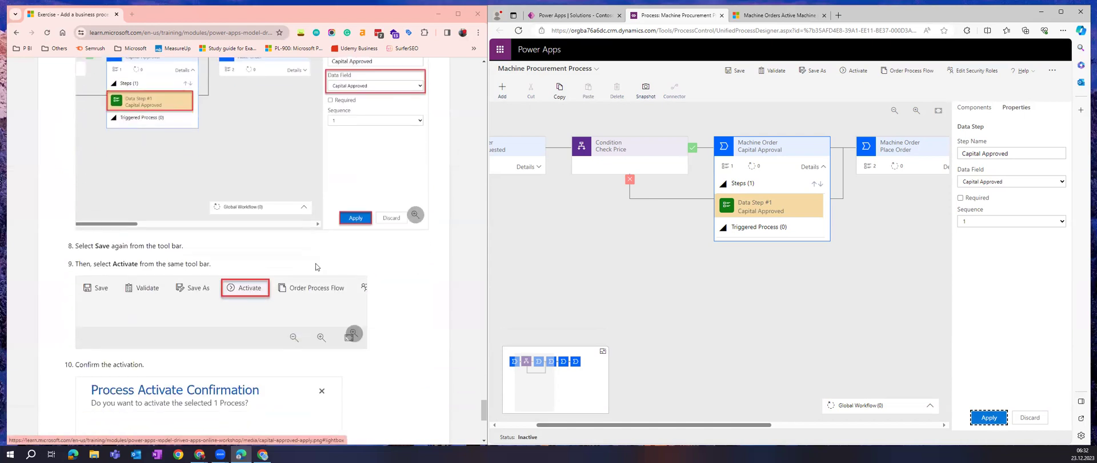
{"action": "left_click", "coordinate": [736, 70]}
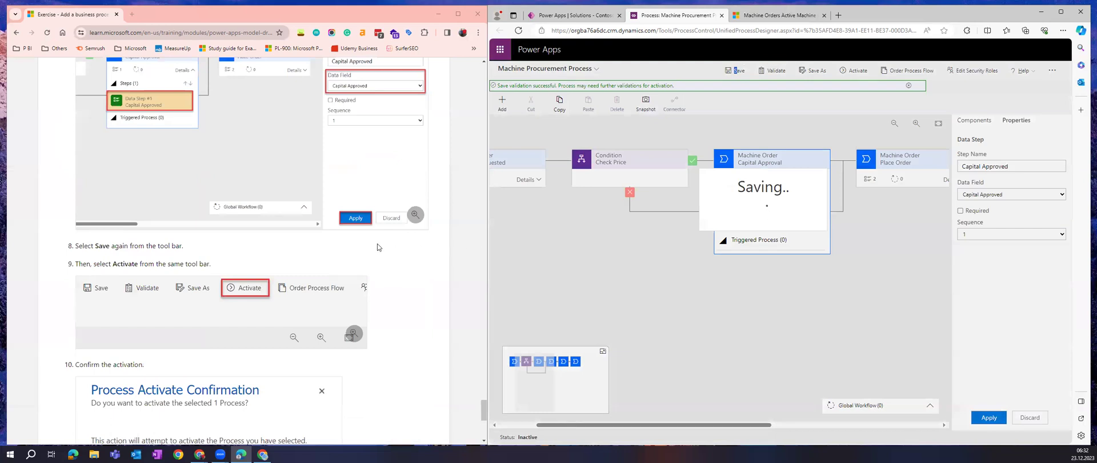
{"action": "scroll", "coordinate": [376, 247], "scroll_direction": "down", "scroll_amount": 2}
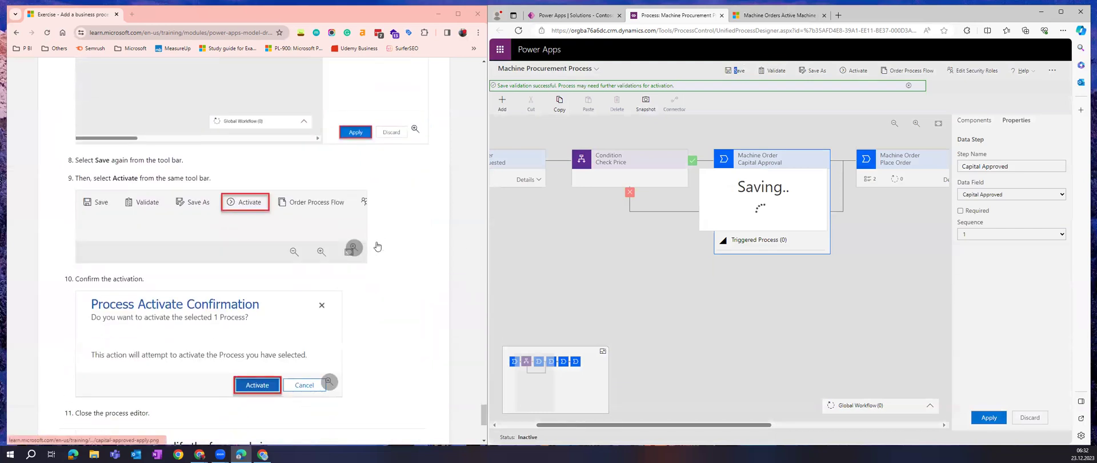
{"action": "scroll", "coordinate": [377, 242], "scroll_direction": "down", "scroll_amount": 2}
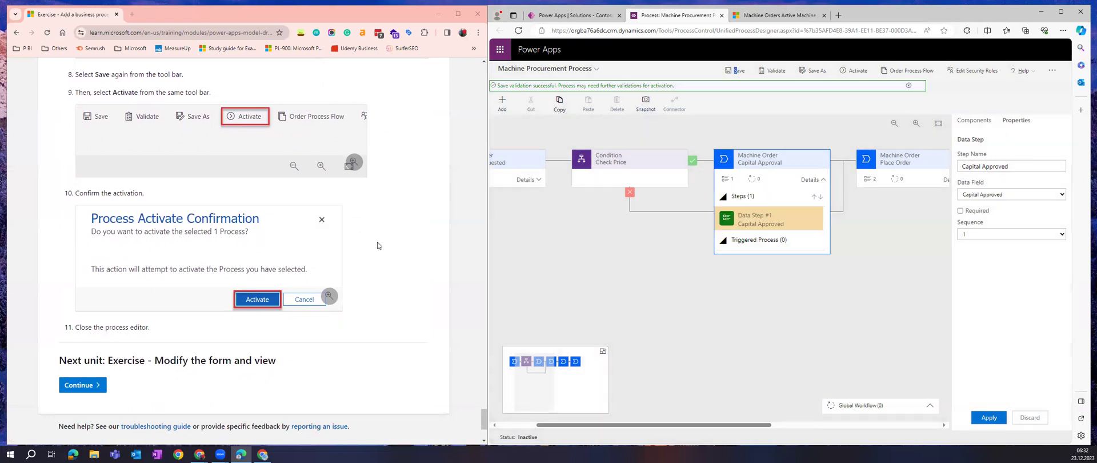
{"action": "left_click", "coordinate": [857, 70]}
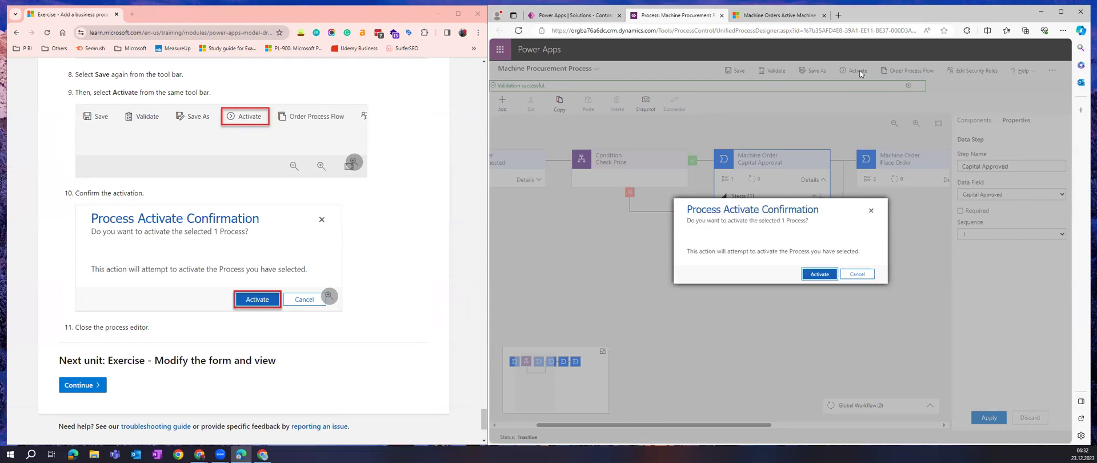
{"action": "left_click", "coordinate": [828, 277]}
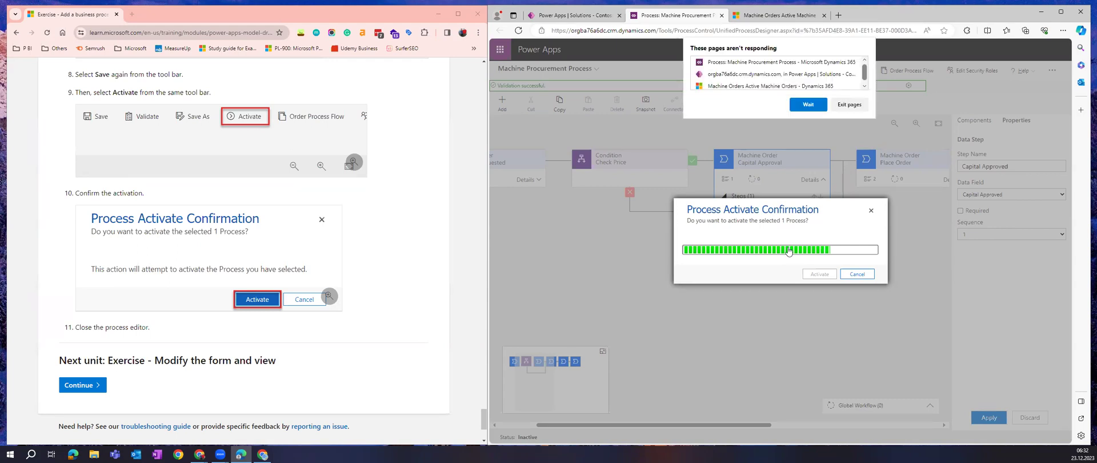
{"action": "left_click", "coordinate": [810, 106]}
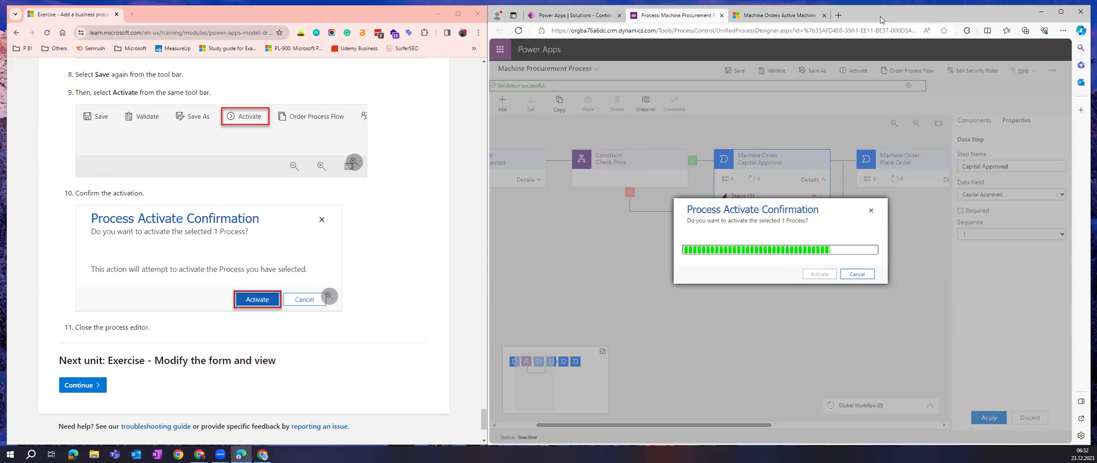
Move the browser window slightly down and close the Machine Orders Active Machine Orders page
{"action": "left_click_drag", "start_coordinate": [881, 20], "coordinate": [889, 47]}
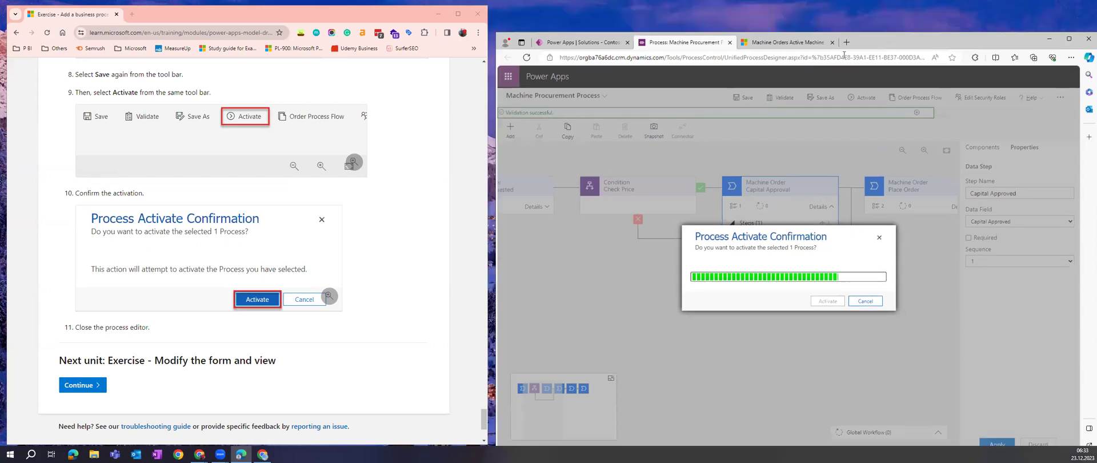
{"action": "left_click", "coordinate": [806, 46]}
{"action": "left_click", "coordinate": [833, 43]}
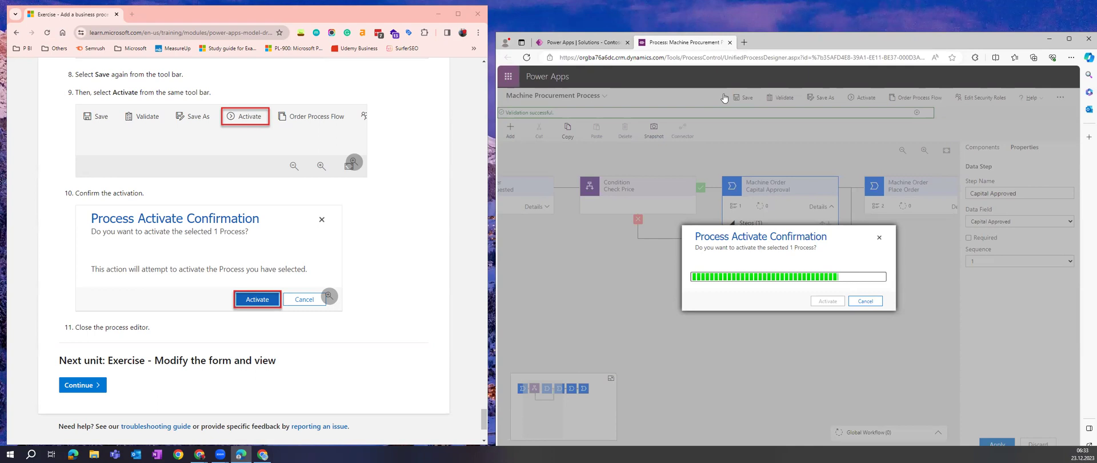
Check the Machine Procurement Process entry in the Contoso Coffee solution, widening the Display name column, and return to the process designer
{"action": "left_click", "coordinate": [589, 46]}
{"action": "left_click", "coordinate": [855, 295]}
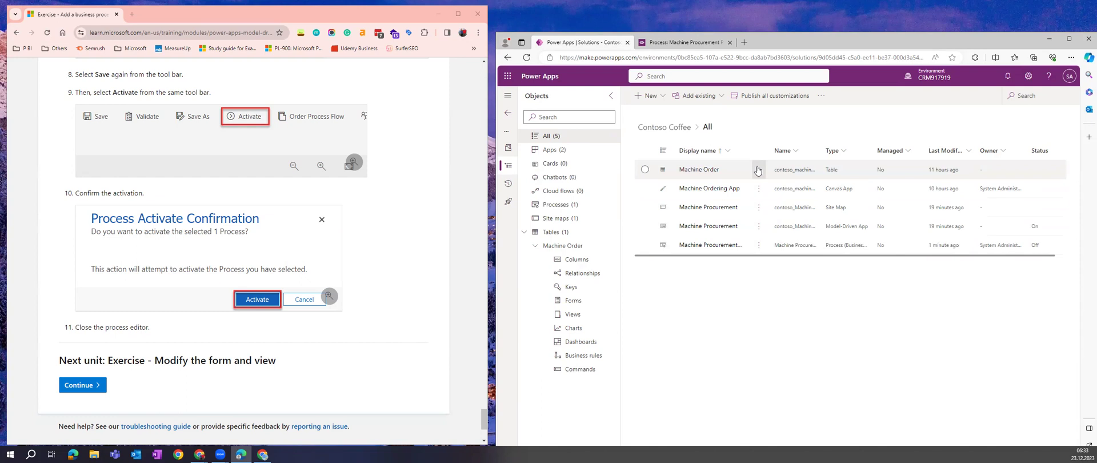
{"action": "left_click", "coordinate": [696, 44]}
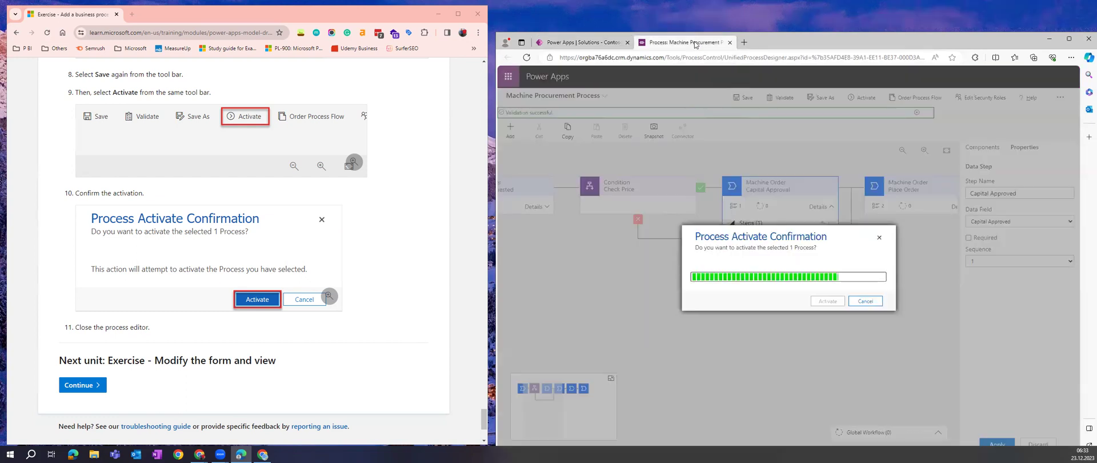
{"action": "left_click", "coordinate": [576, 44]}
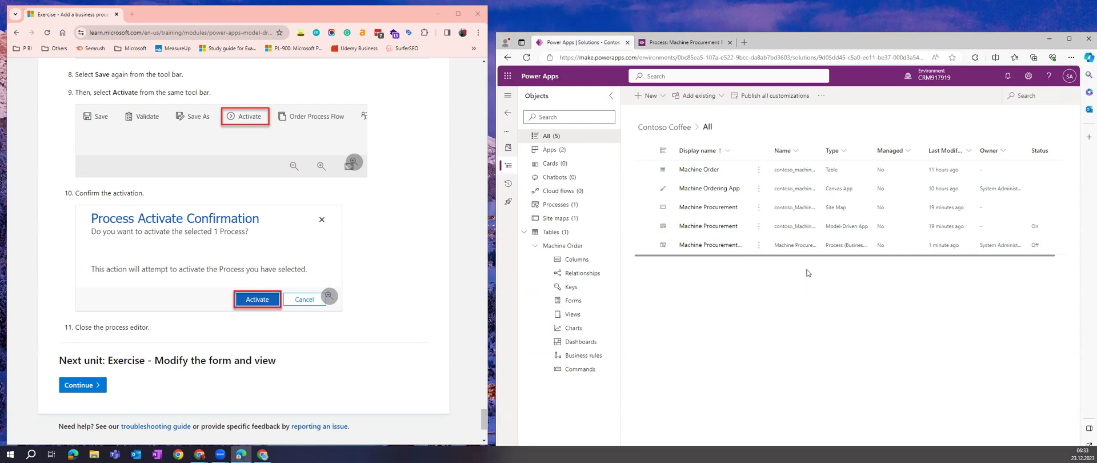
{"action": "left_click_drag", "start_coordinate": [749, 152], "coordinate": [801, 152]}
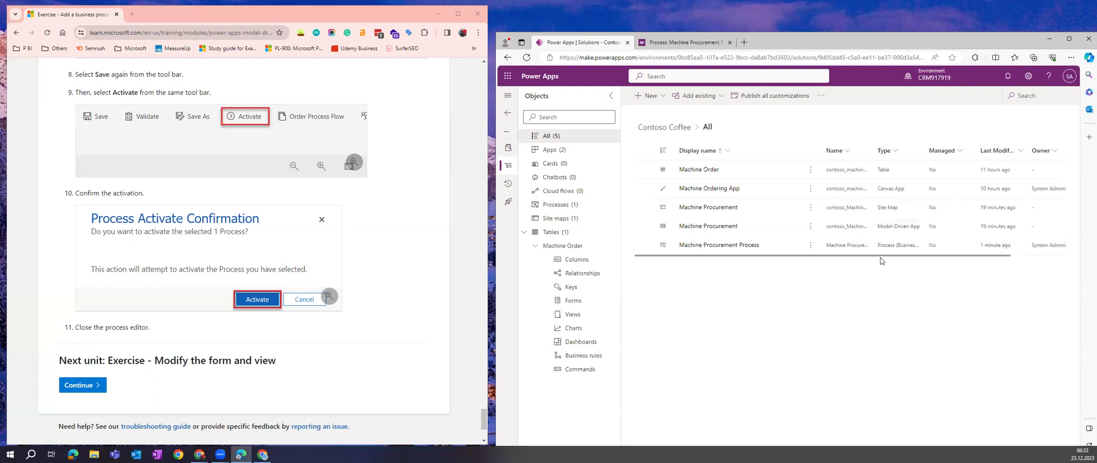
{"action": "left_click_drag", "start_coordinate": [881, 255], "coordinate": [774, 266]}
{"action": "left_click", "coordinate": [691, 45]}
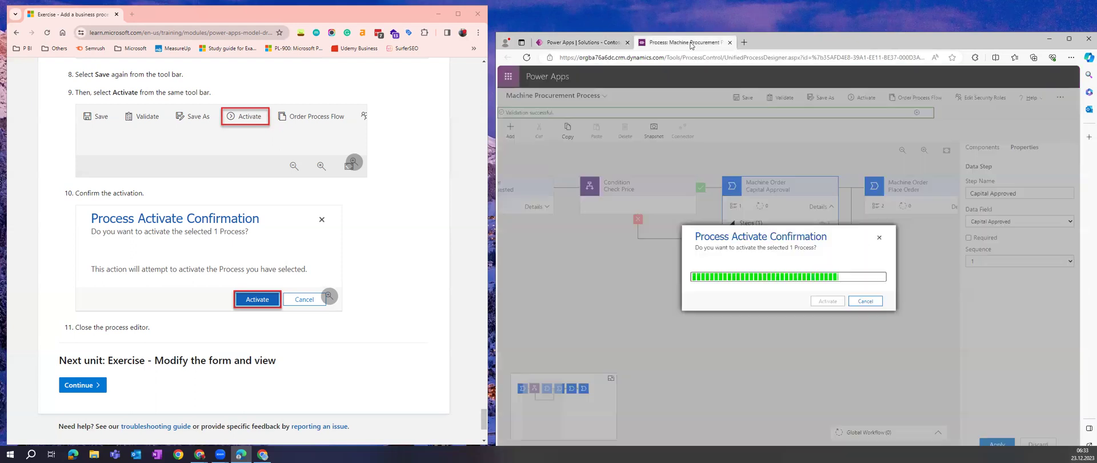